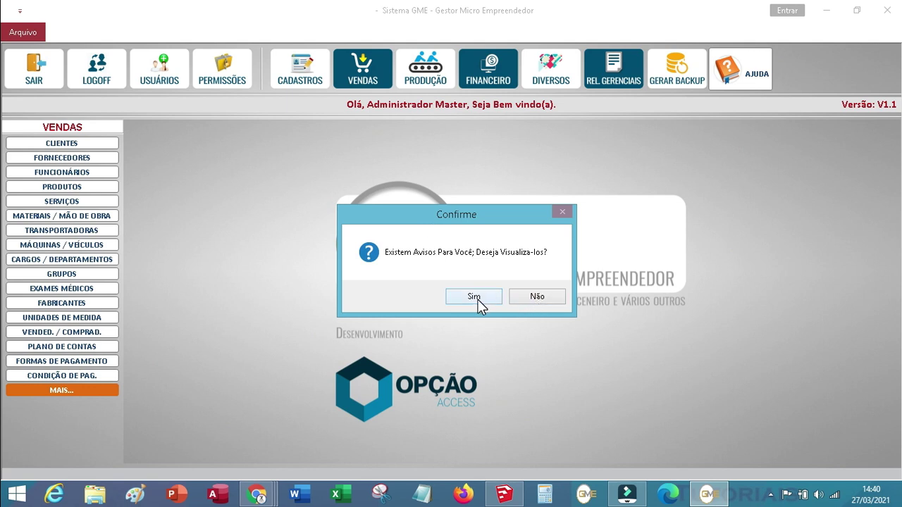
- Decline viewing the notices and start a new proposal from the sales module's commercial proposals list
{"action": "left_click", "coordinate": [530, 298]}
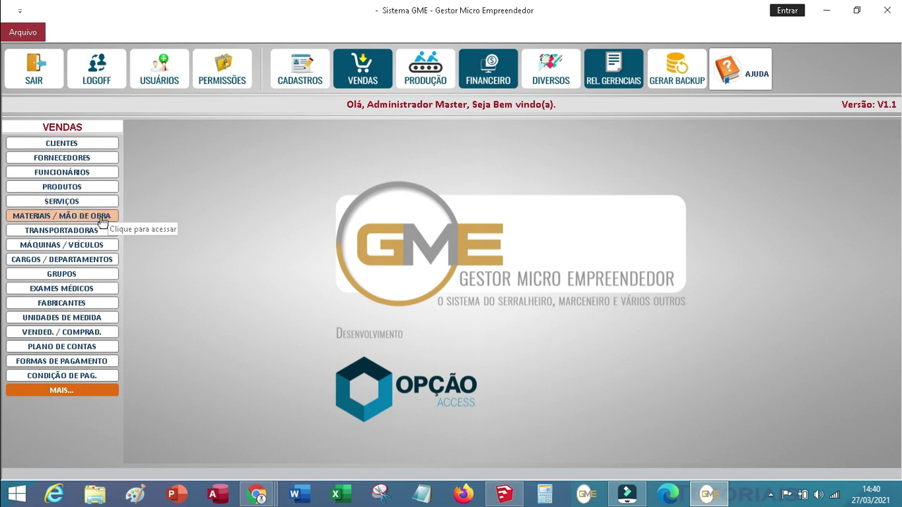
{"action": "left_click", "coordinate": [363, 71]}
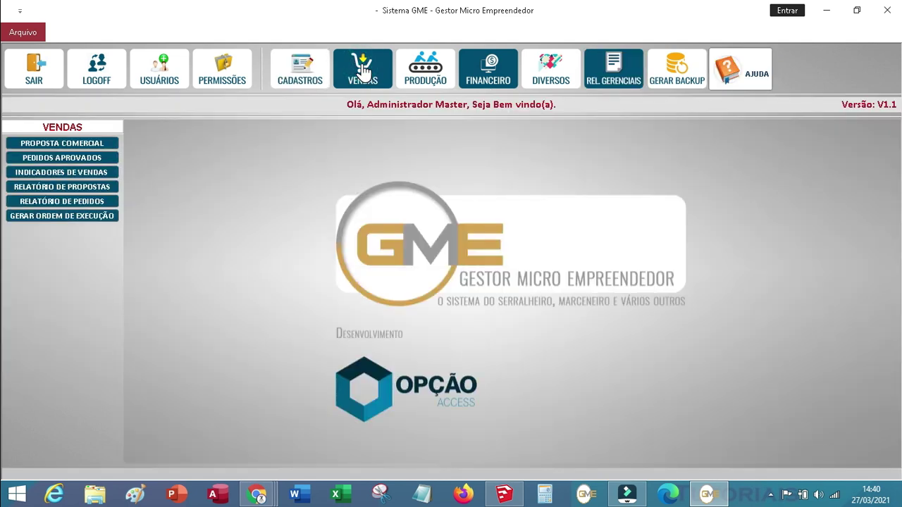
{"action": "left_click", "coordinate": [91, 144]}
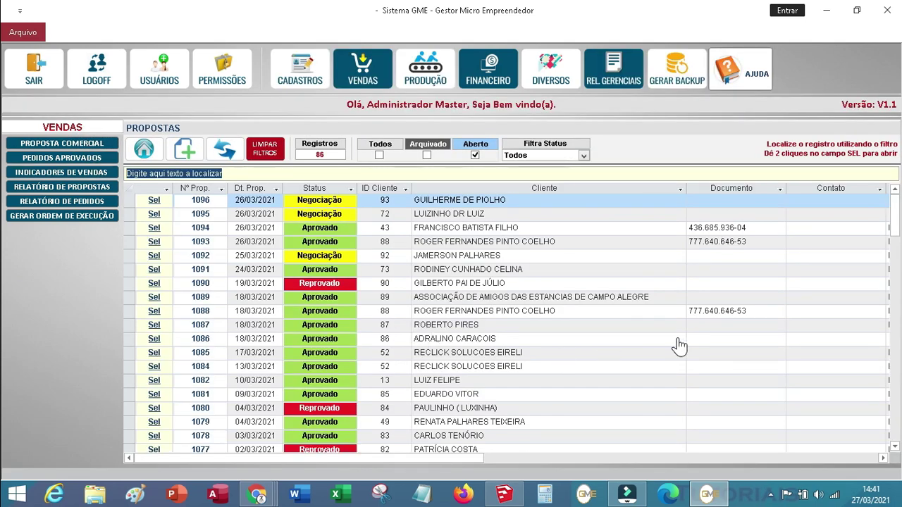
{"action": "left_click_drag", "start_coordinate": [894, 226], "coordinate": [4, 372]}
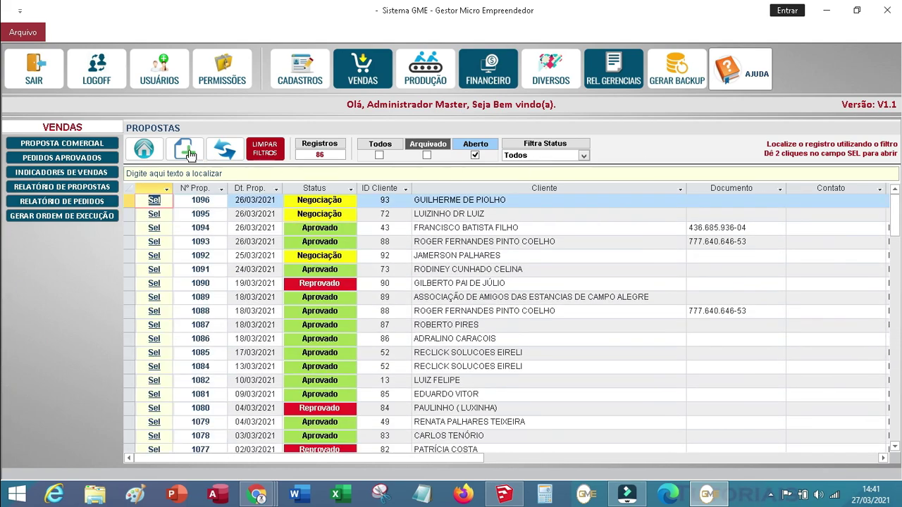
{"action": "left_click", "coordinate": [187, 151]}
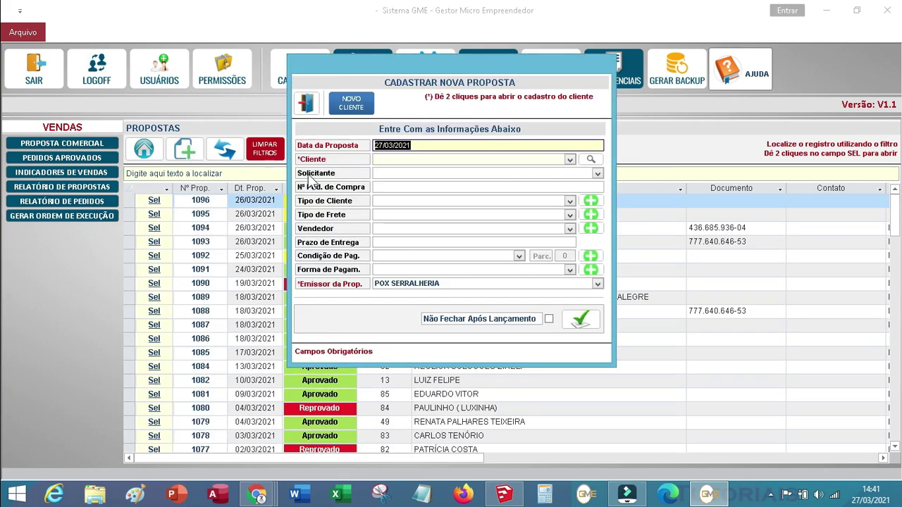
- Start registering a new client from the proposal's client list and enter the client's name
{"action": "left_click", "coordinate": [591, 161]}
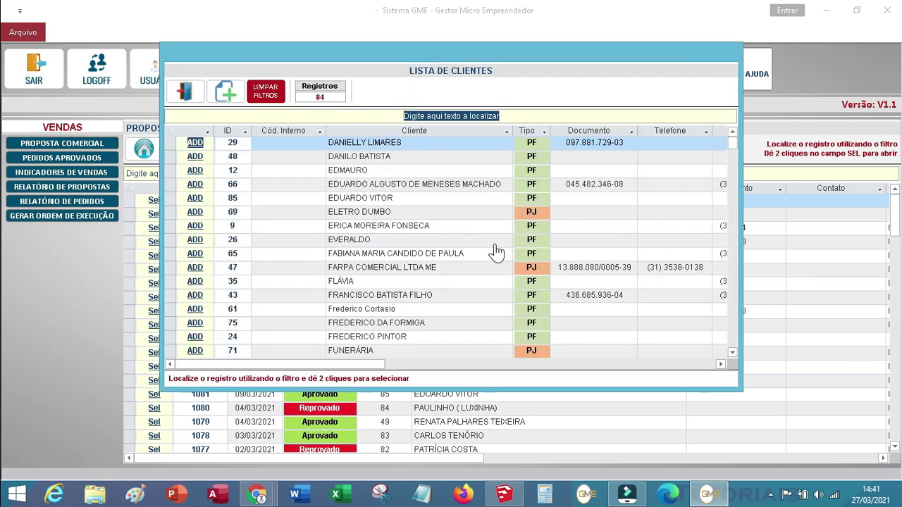
{"action": "left_click", "coordinate": [223, 94]}
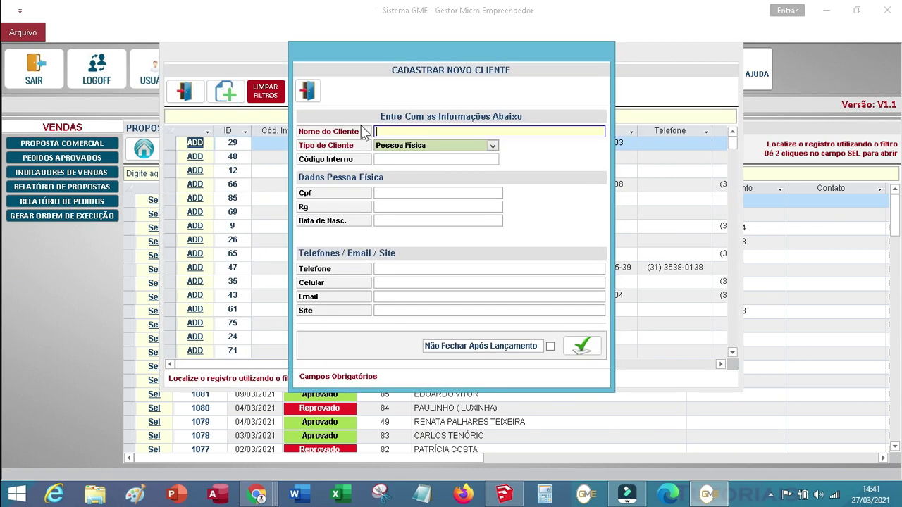
{"action": "left_click", "coordinate": [385, 131]}
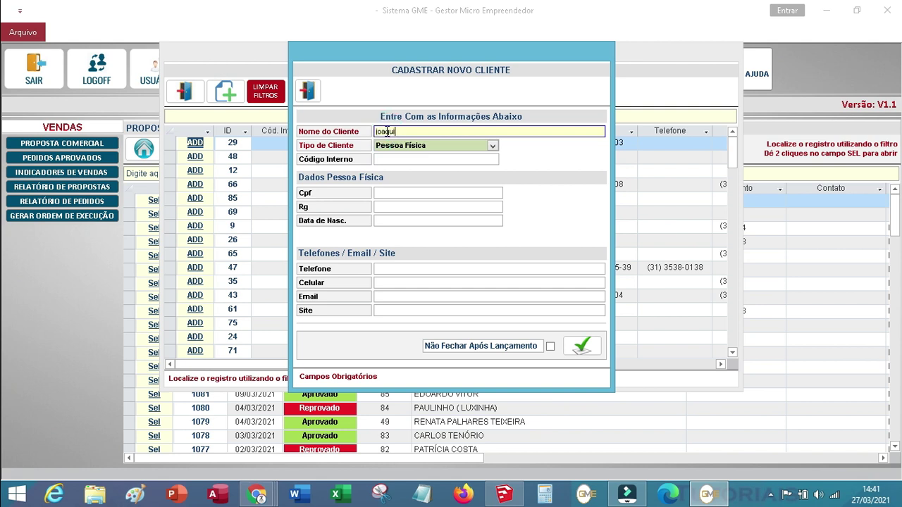
{"action": "key", "text": "ctrl+a"}
{"action": "key", "text": "BackSpace"}
- Enter the new client's telephone number and save the client registration
{"action": "left_click", "coordinate": [386, 272]}
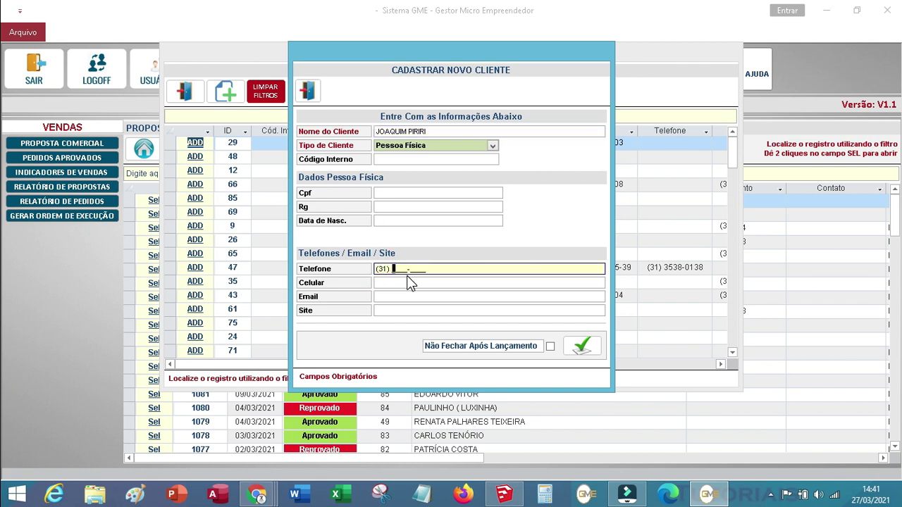
{"action": "type", "text": "9"}
{"action": "key", "text": "BackSpace"}
{"action": "key", "text": "BackSpace"}
{"action": "type", "text": "3"}
{"action": "type", "text": "333-3"}
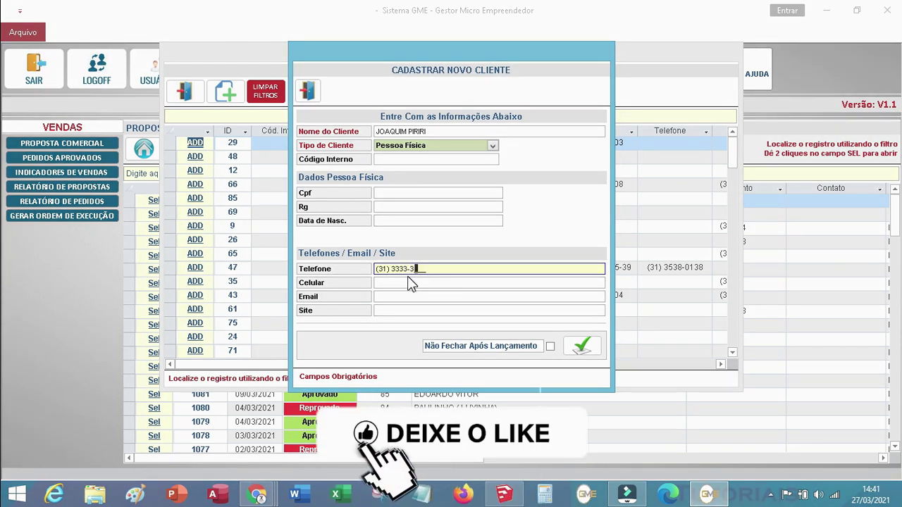
{"action": "type", "text": "333"}
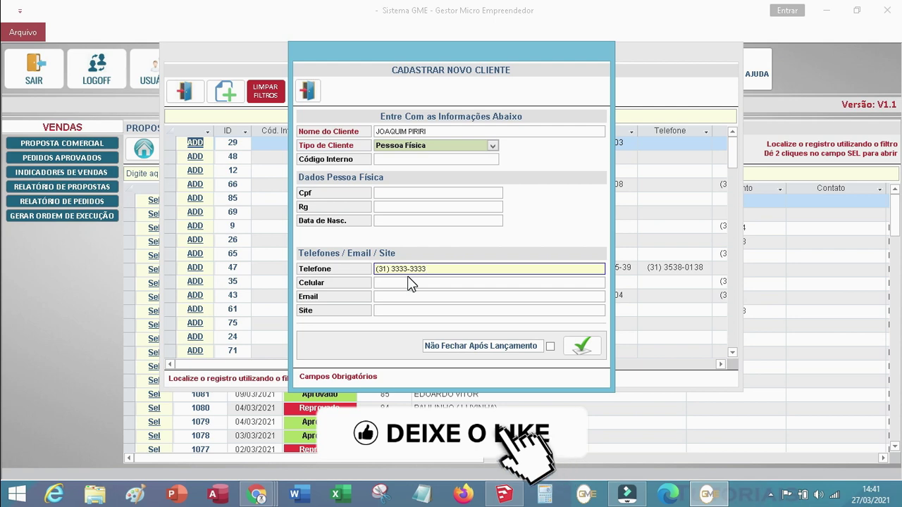
{"action": "left_click", "coordinate": [581, 346]}
{"action": "left_click", "coordinate": [451, 296]}
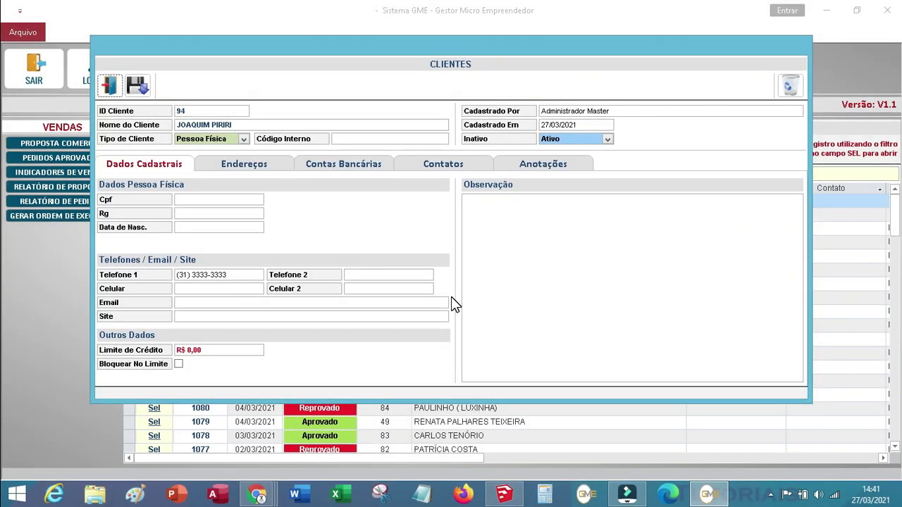
- Review the new client's addresses, bank accounts, contacts and notes, and close the client record
{"action": "left_click", "coordinate": [247, 168]}
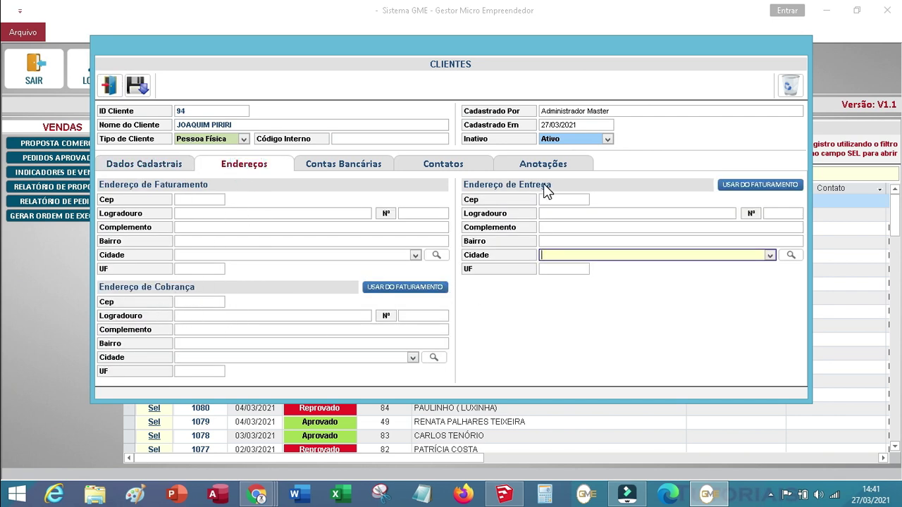
{"action": "left_click", "coordinate": [372, 168]}
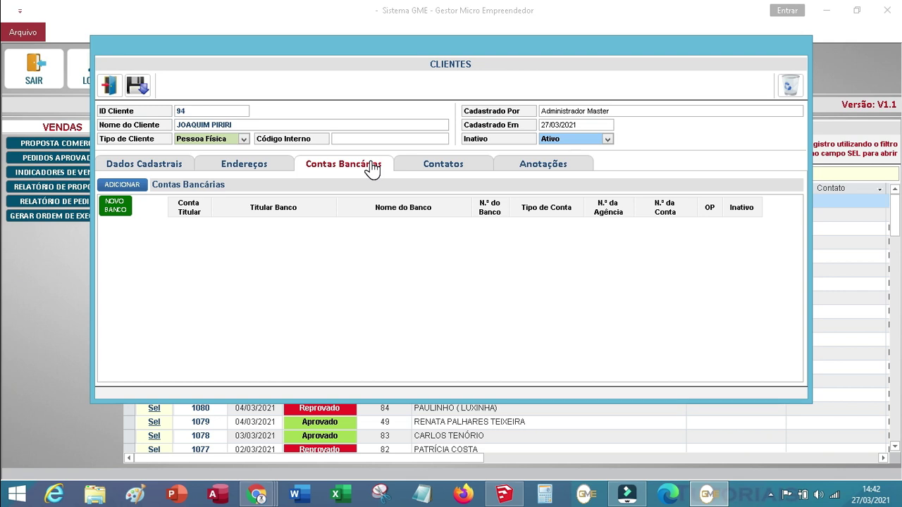
{"action": "left_click", "coordinate": [454, 174]}
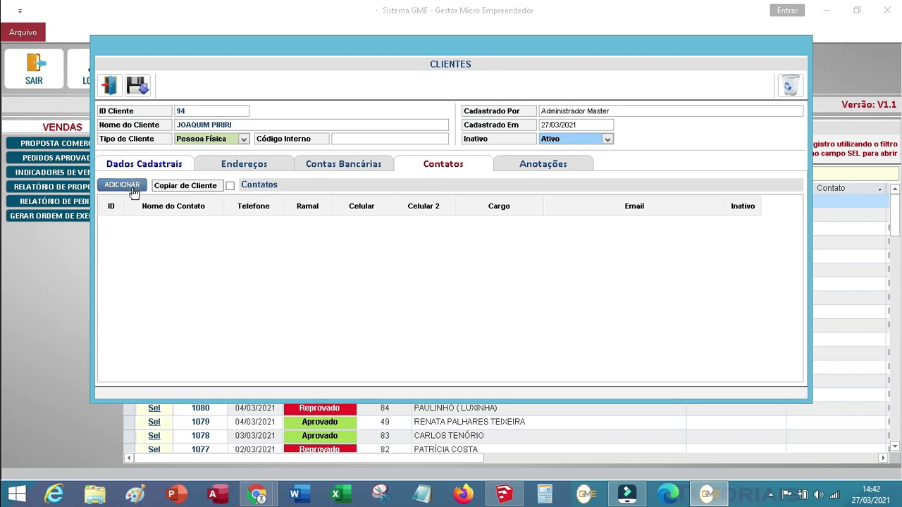
{"action": "left_click", "coordinate": [414, 256]}
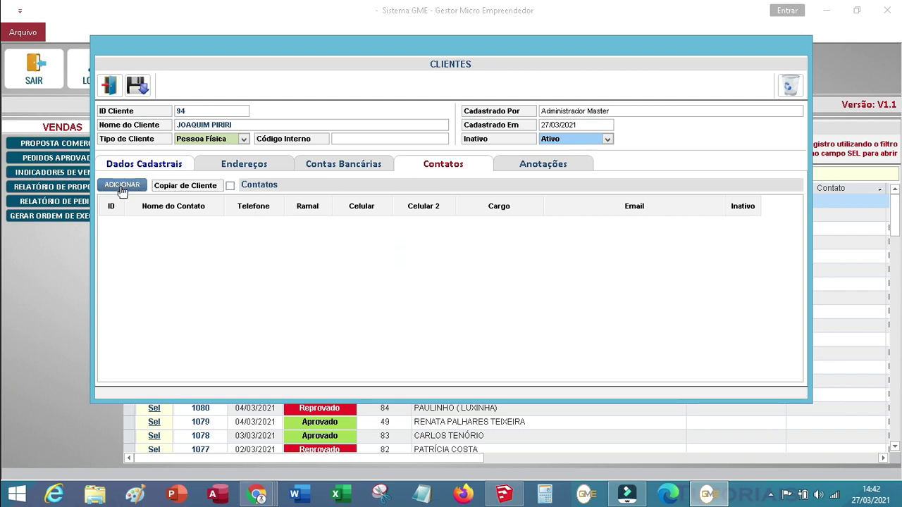
{"action": "left_click", "coordinate": [582, 169]}
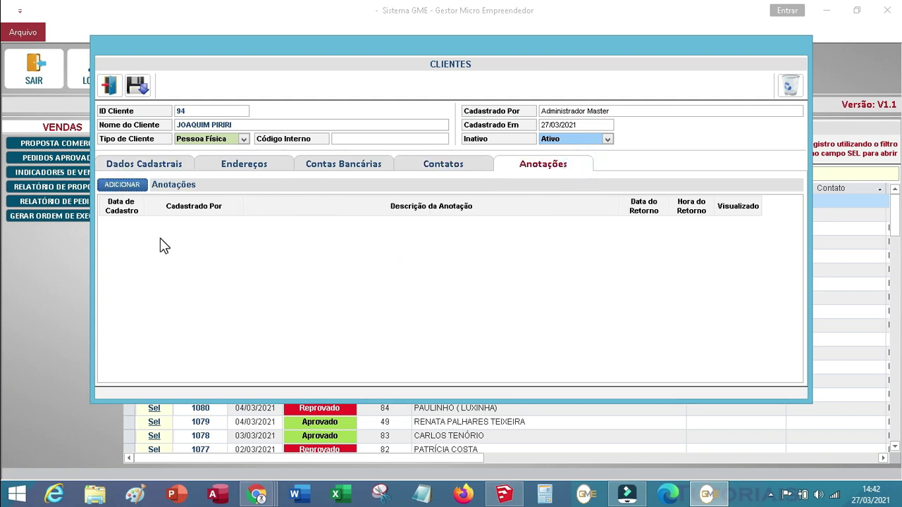
{"action": "left_click", "coordinate": [107, 87]}
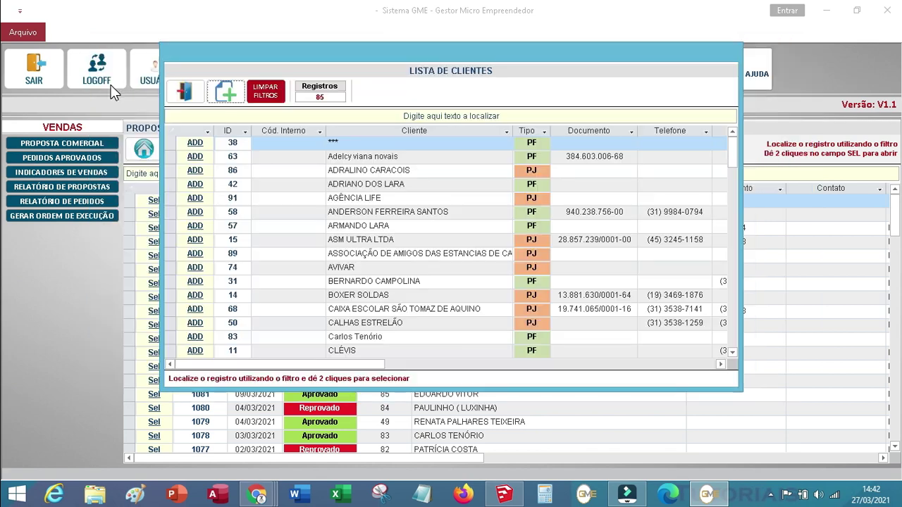
- Filter the client list by "JOA" and select the newly registered client for the proposal
{"action": "left_click", "coordinate": [429, 115]}
{"action": "type", "text": "JOA"}
{"action": "double_click", "coordinate": [420, 143]}
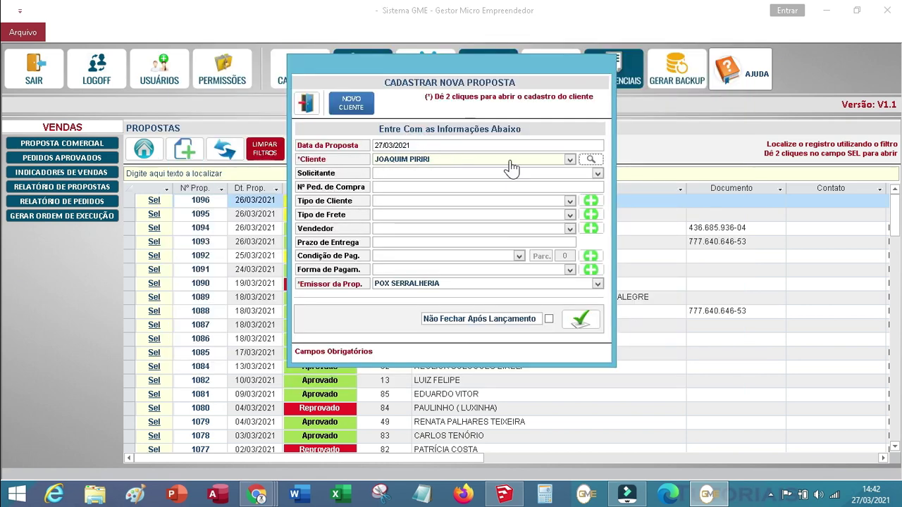
- Leave the requester blank and set the client type to PESSOA FÍSICA and the freight type to A ENTREGAR
{"action": "left_click", "coordinate": [598, 174]}
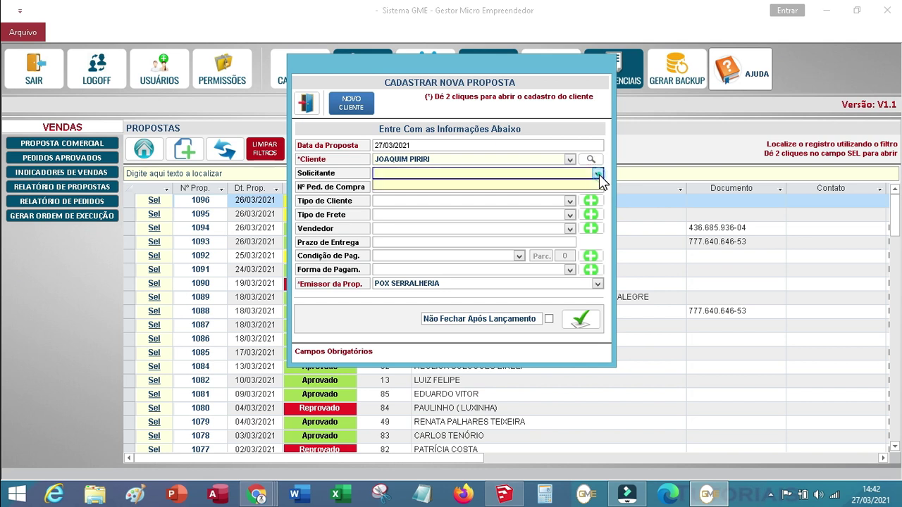
{"action": "left_click", "coordinate": [569, 201]}
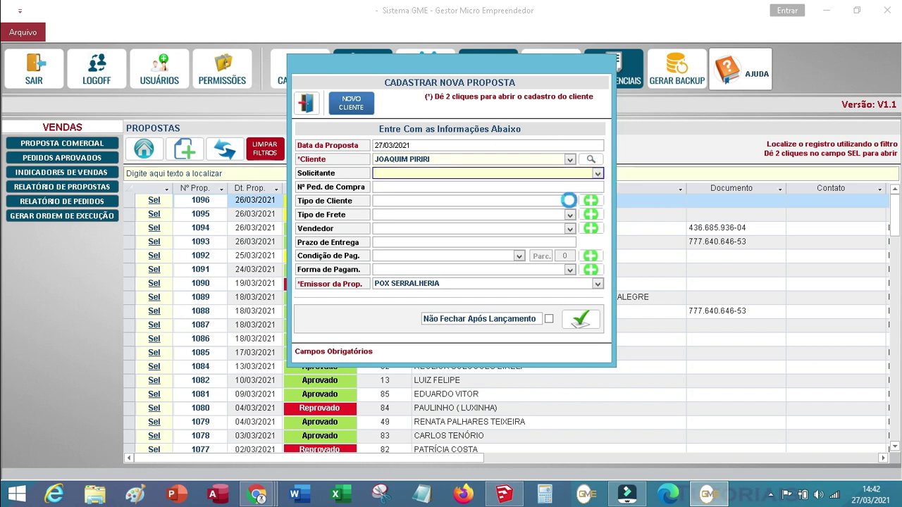
{"action": "left_click", "coordinate": [545, 222]}
{"action": "left_click", "coordinate": [570, 215]}
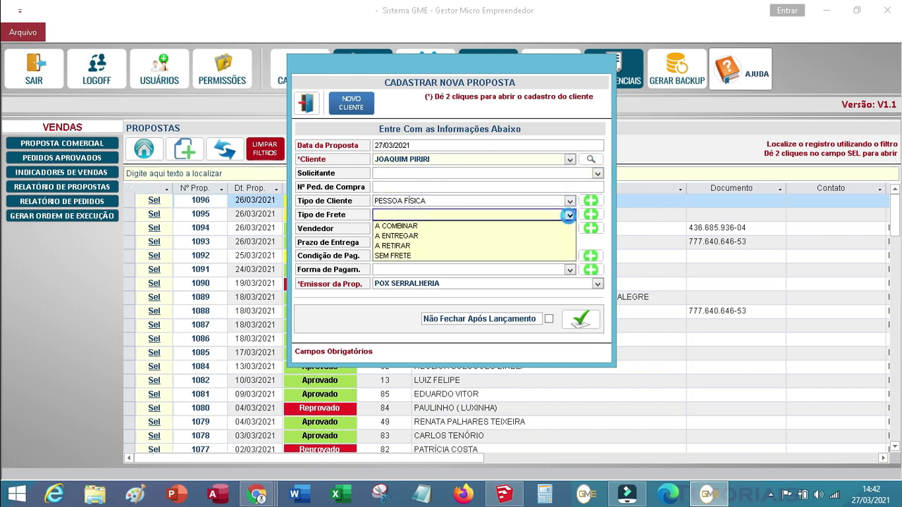
{"action": "left_click", "coordinate": [561, 236]}
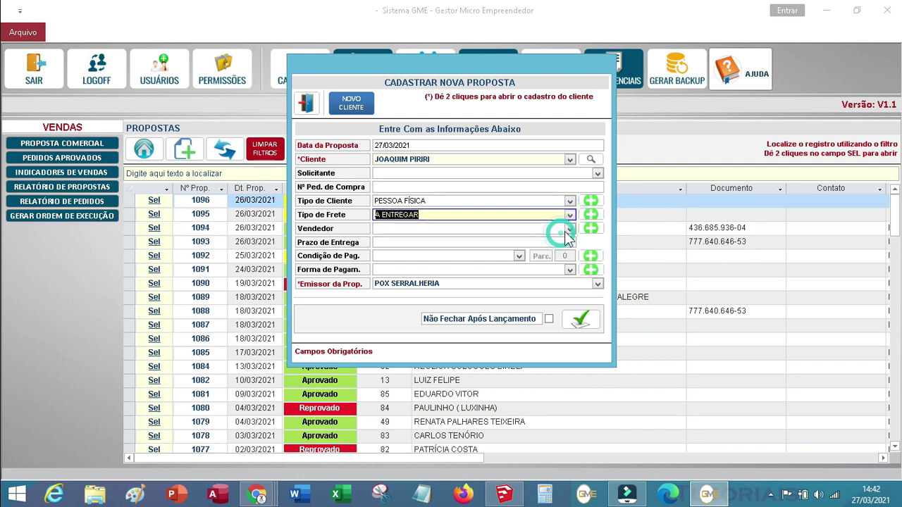
- Choose the proposal's salesperson and set the delivery deadline to 10 DIAS UTEIS
{"action": "left_click", "coordinate": [570, 229]}
{"action": "left_click", "coordinate": [564, 240]}
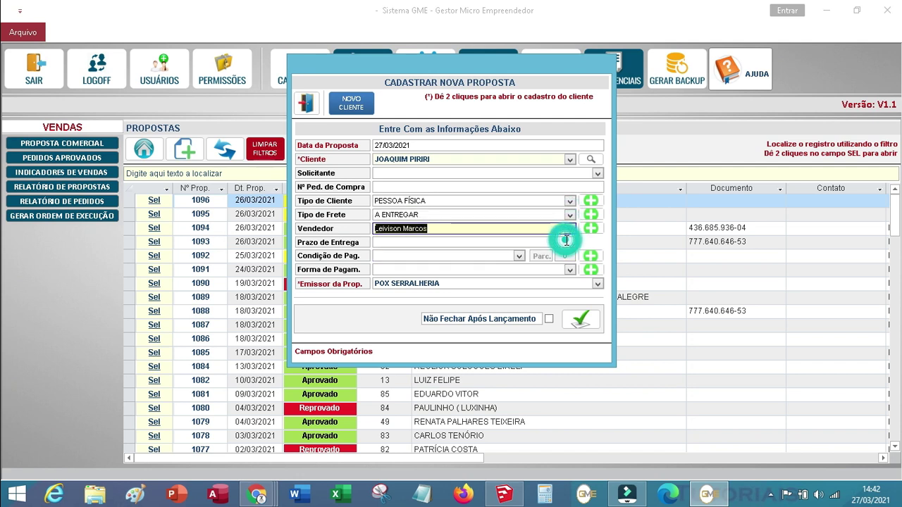
{"action": "left_click", "coordinate": [557, 243]}
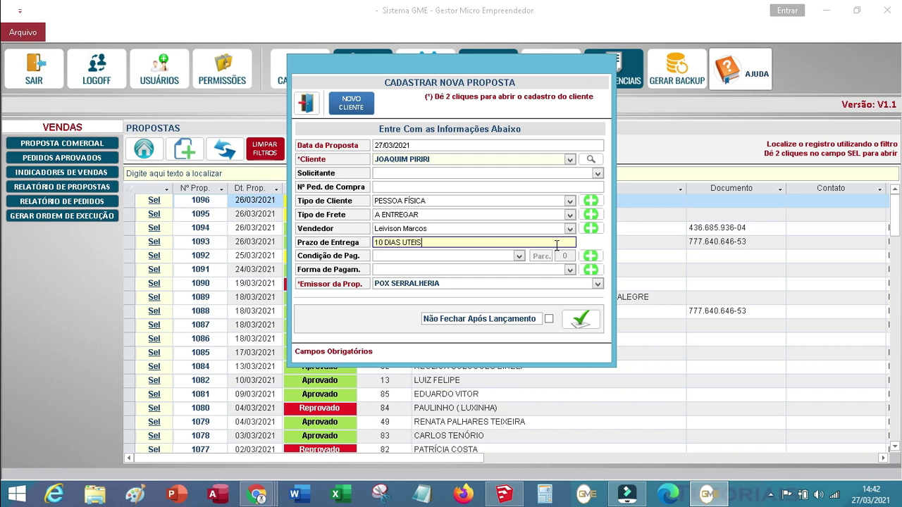
- Set the payment condition to ENTRADA + 10 DIAS and the payment method to TRANSFERÊNCIA BANCÁRIA
{"action": "left_click", "coordinate": [519, 256]}
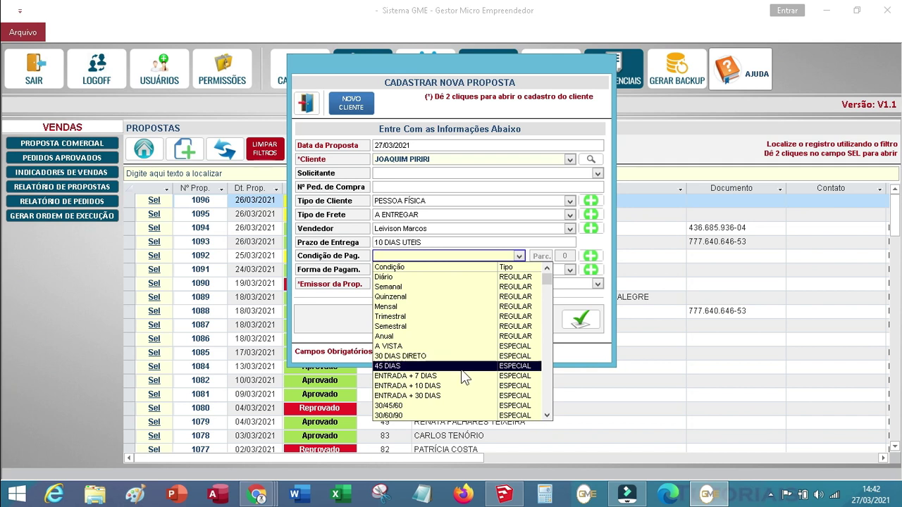
{"action": "left_click", "coordinate": [462, 396]}
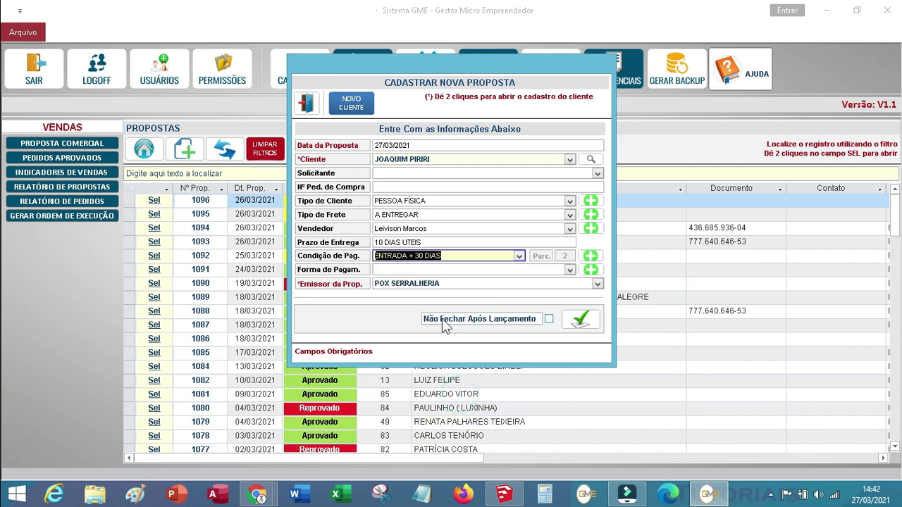
{"action": "left_click", "coordinate": [519, 258]}
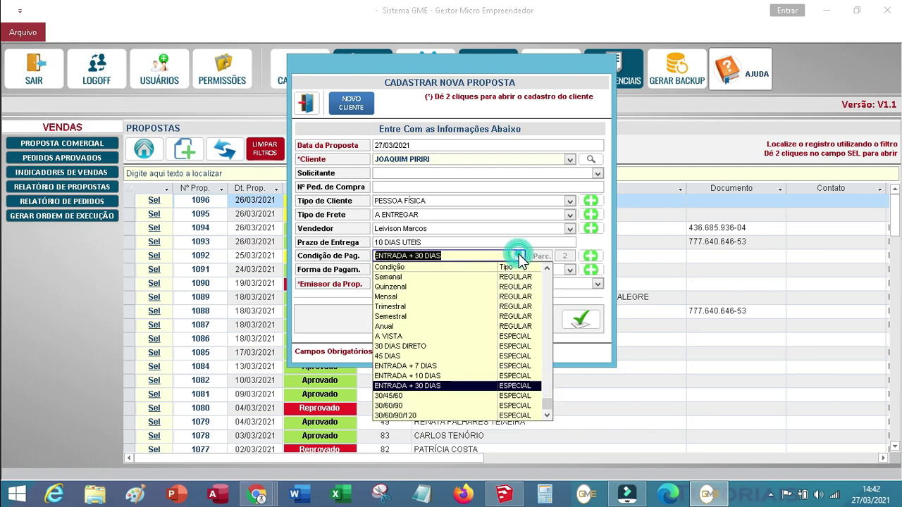
{"action": "left_click", "coordinate": [437, 377]}
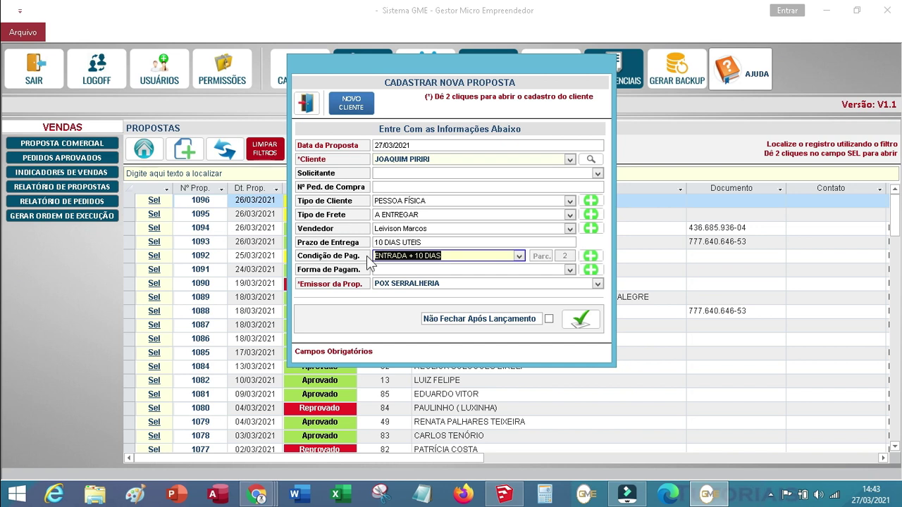
{"action": "left_click", "coordinate": [570, 271]}
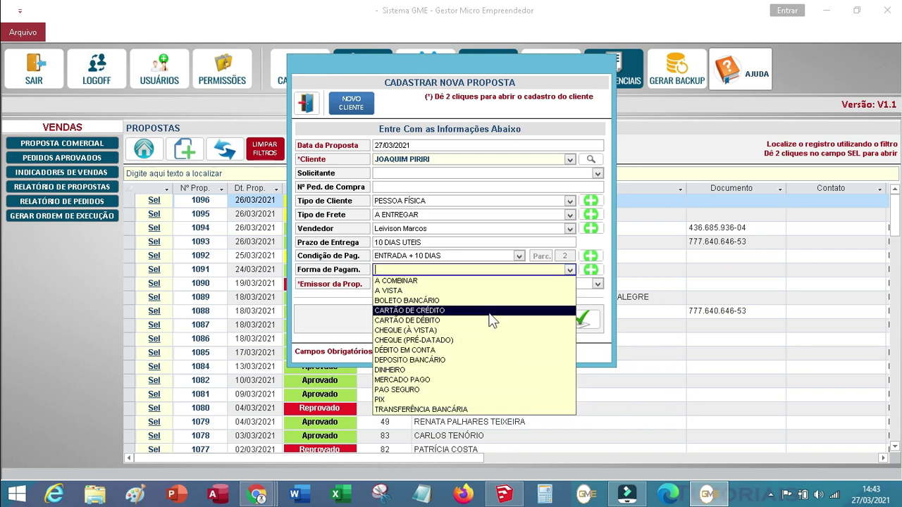
{"action": "left_click", "coordinate": [513, 409]}
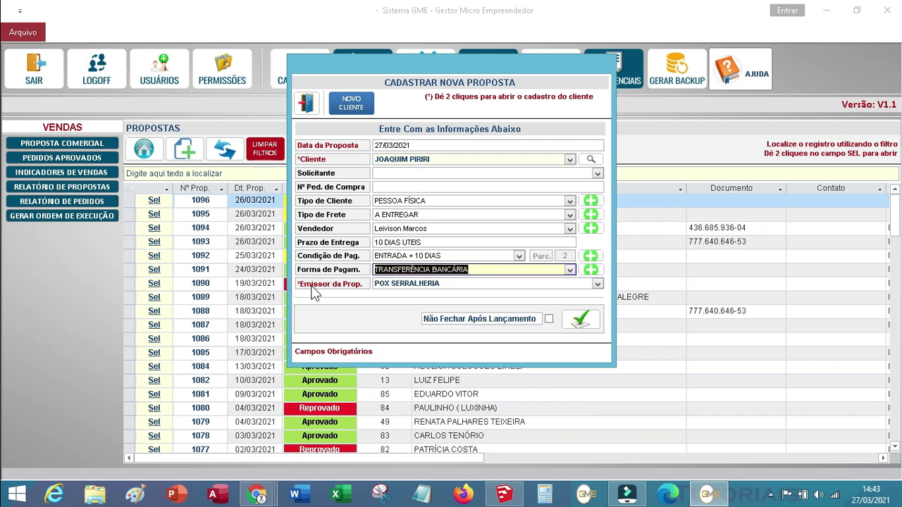
- Keep POX SERRALHERIA as the proposal issuer and register the new proposal
{"action": "left_click", "coordinate": [598, 285]}
{"action": "left_click", "coordinate": [599, 286]}
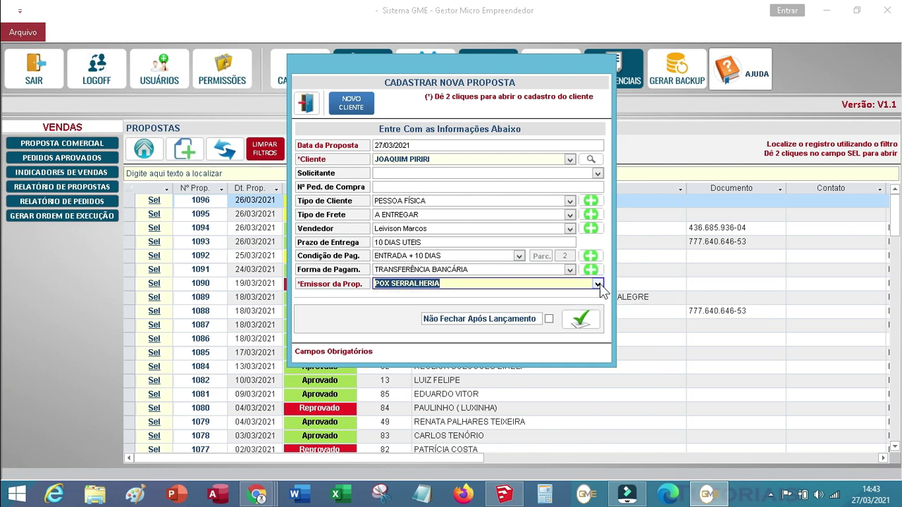
{"action": "left_click", "coordinate": [581, 321]}
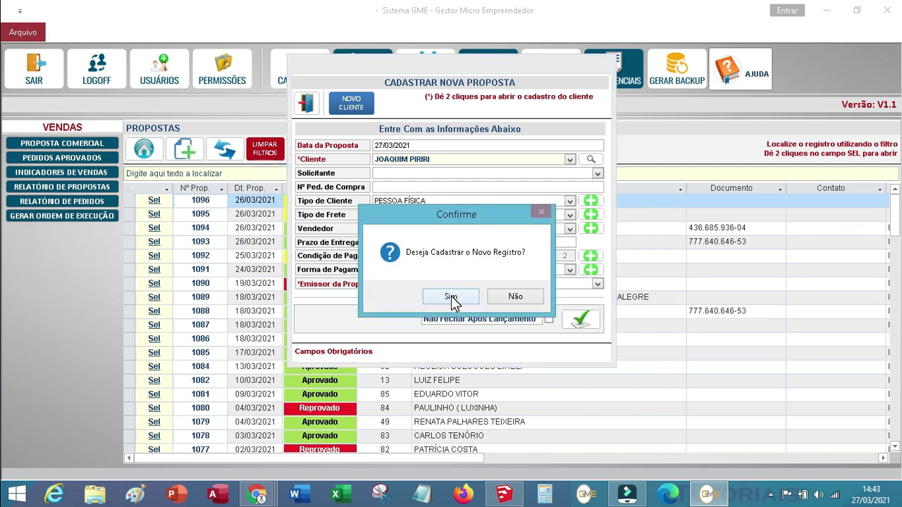
{"action": "left_click", "coordinate": [452, 296]}
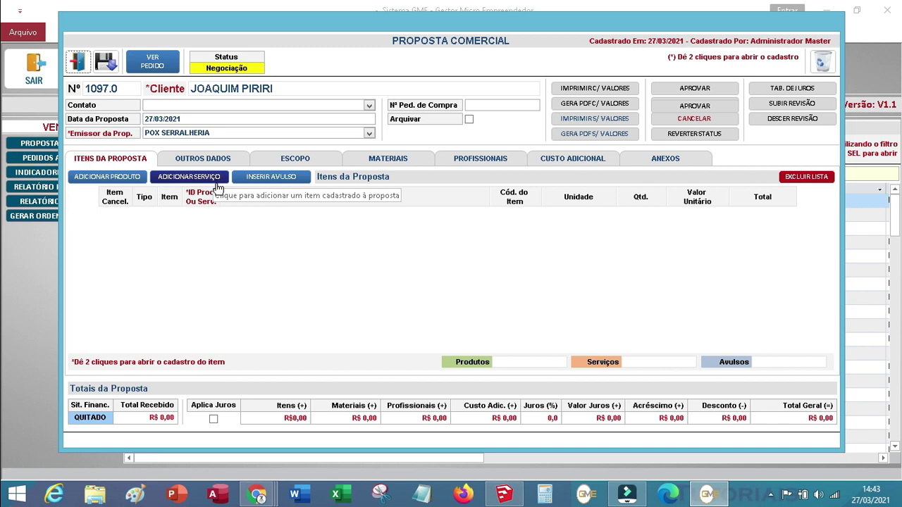
- From the proposal's product list, start a new product with the description PORTÃO PIVOT 2 FOLHAS LAMBRI OND #20 3000X2100
{"action": "left_click", "coordinate": [125, 181]}
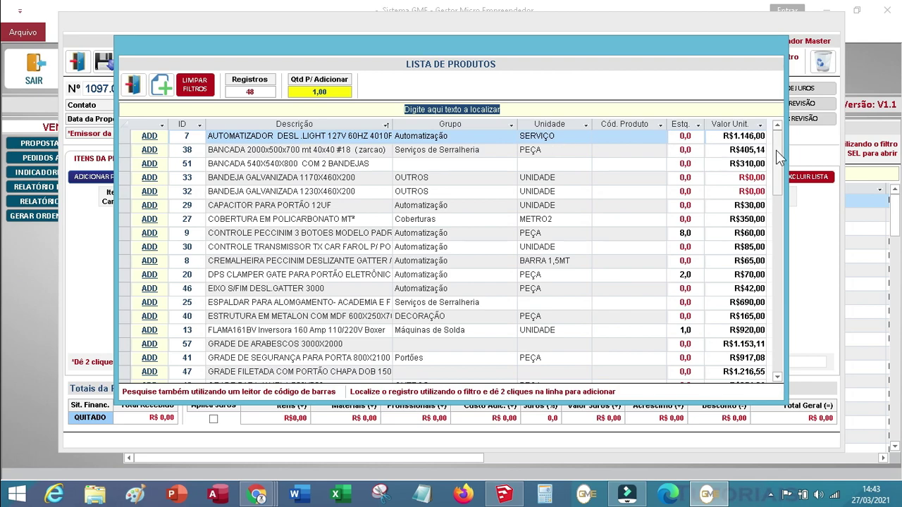
{"action": "left_click_drag", "start_coordinate": [778, 162], "coordinate": [775, 141]}
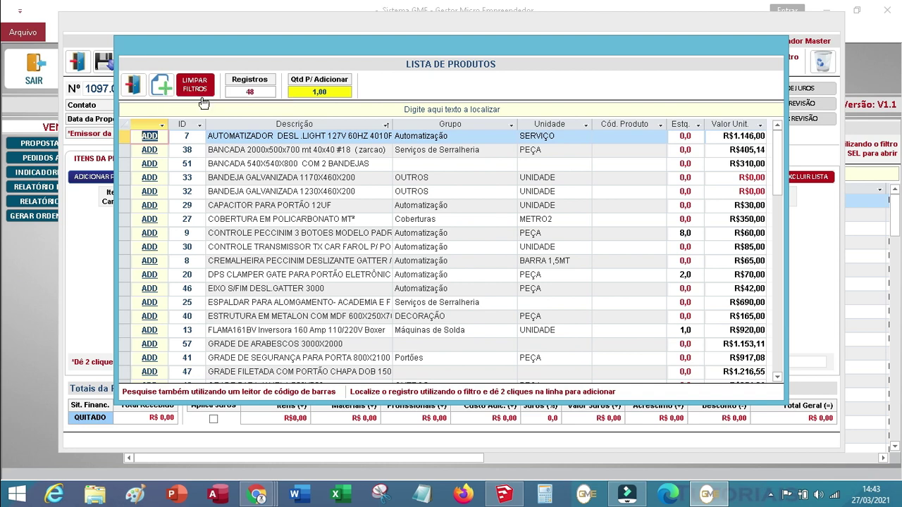
{"action": "left_click", "coordinate": [160, 85]}
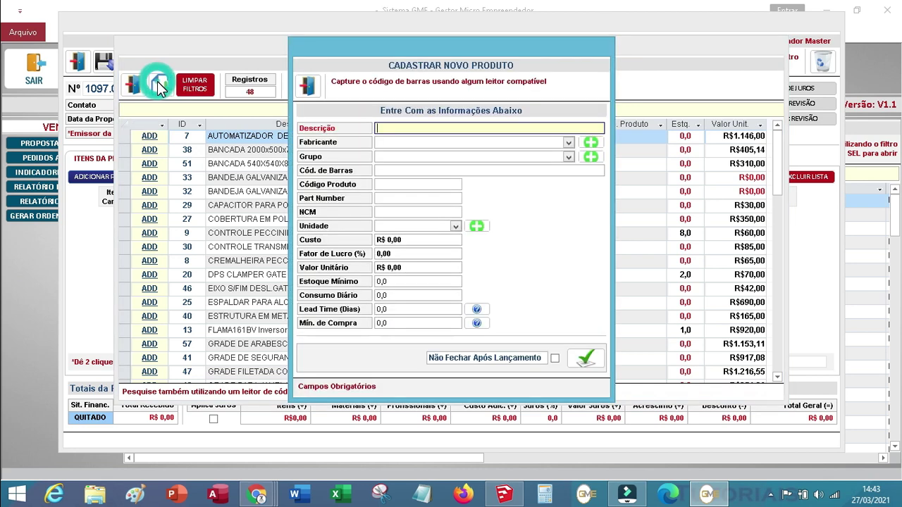
{"action": "left_click", "coordinate": [314, 87]}
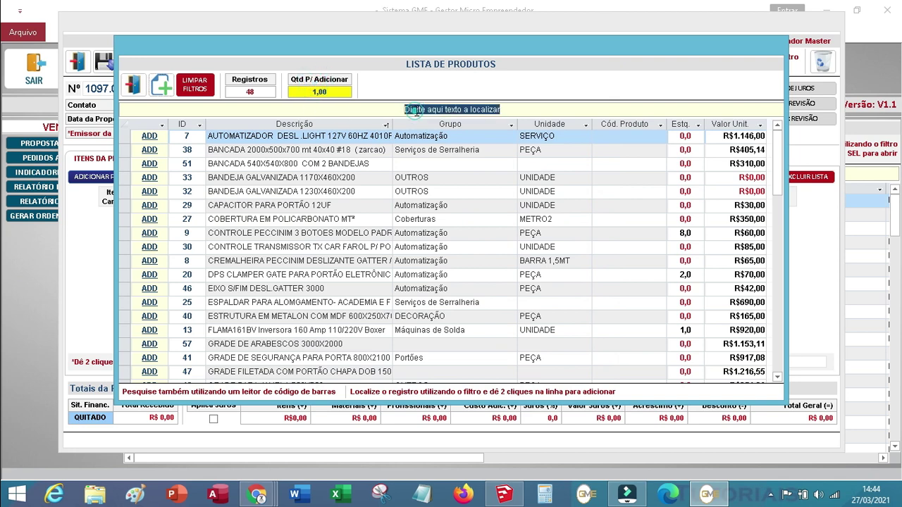
{"action": "left_click", "coordinate": [169, 91]}
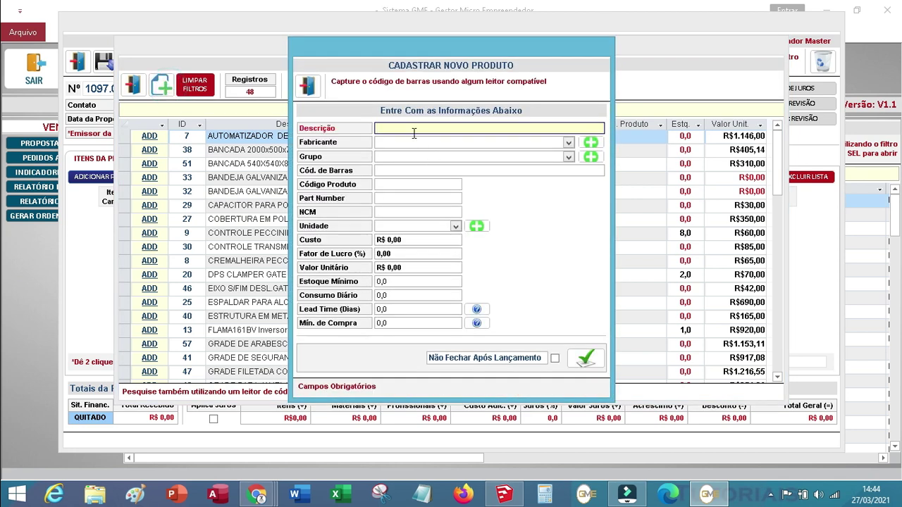
{"action": "left_click", "coordinate": [541, 129]}
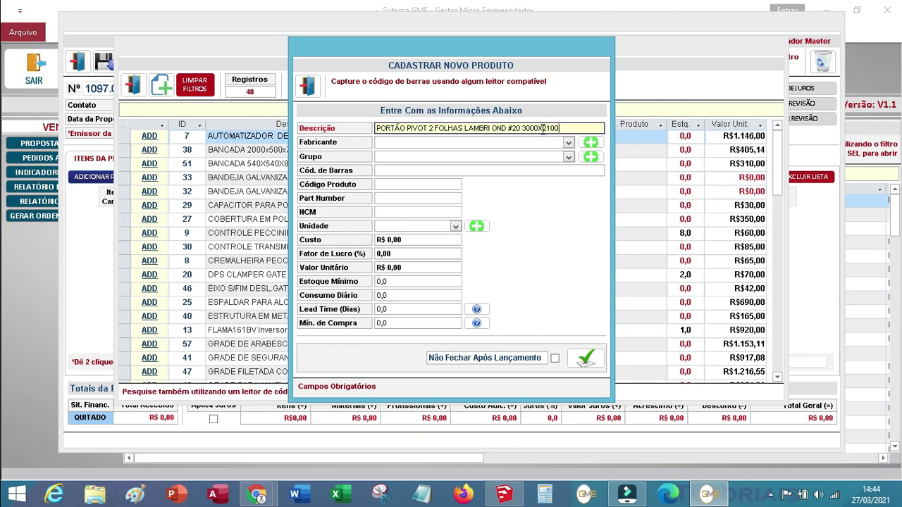
- Set the new product's manufacturer to FABRICAÇÃO PRÓPRIA and its group to Portões
{"action": "left_click", "coordinate": [569, 142]}
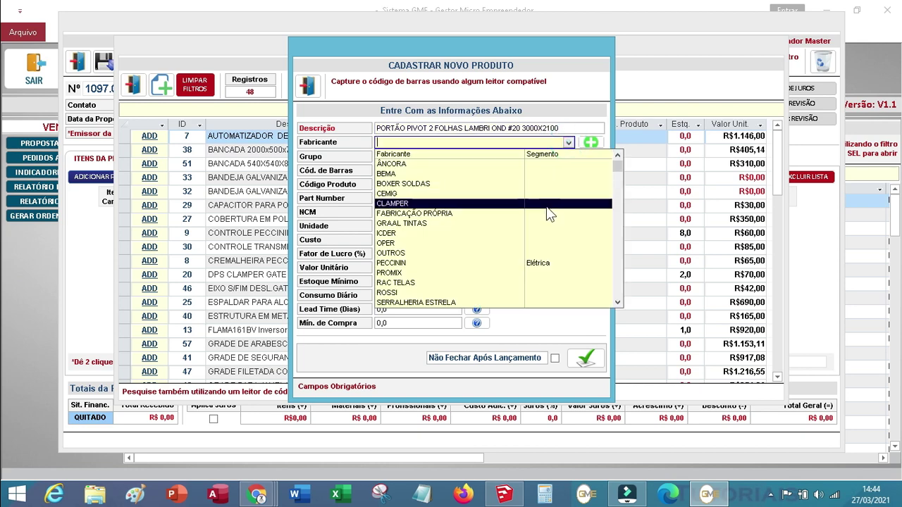
{"action": "left_click", "coordinate": [546, 213]}
{"action": "left_click", "coordinate": [568, 156]}
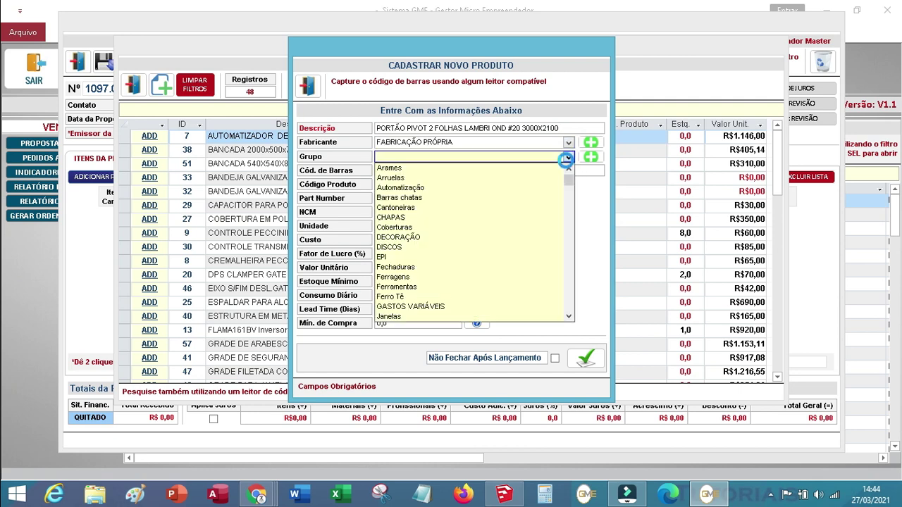
{"action": "scroll", "coordinate": [564, 198], "scroll_direction": "down", "scroll_amount": 2}
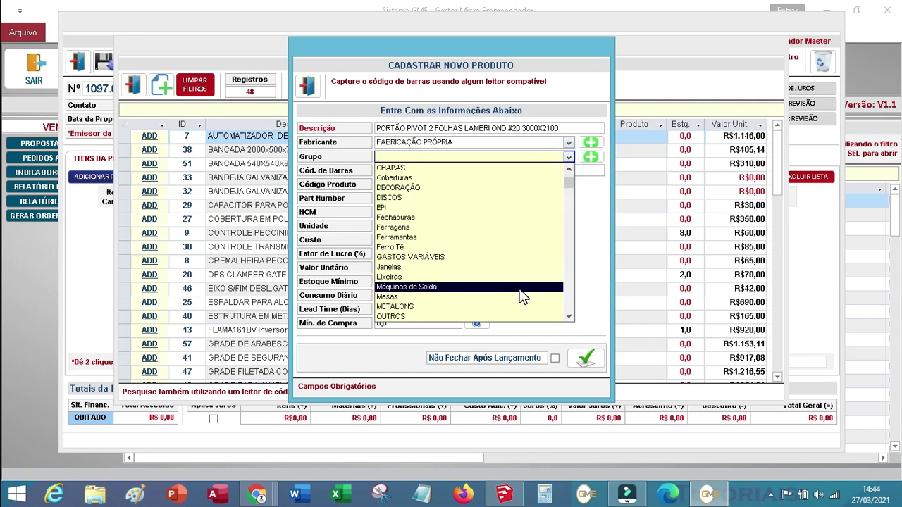
{"action": "scroll", "coordinate": [488, 288], "scroll_direction": "up", "scroll_amount": 3}
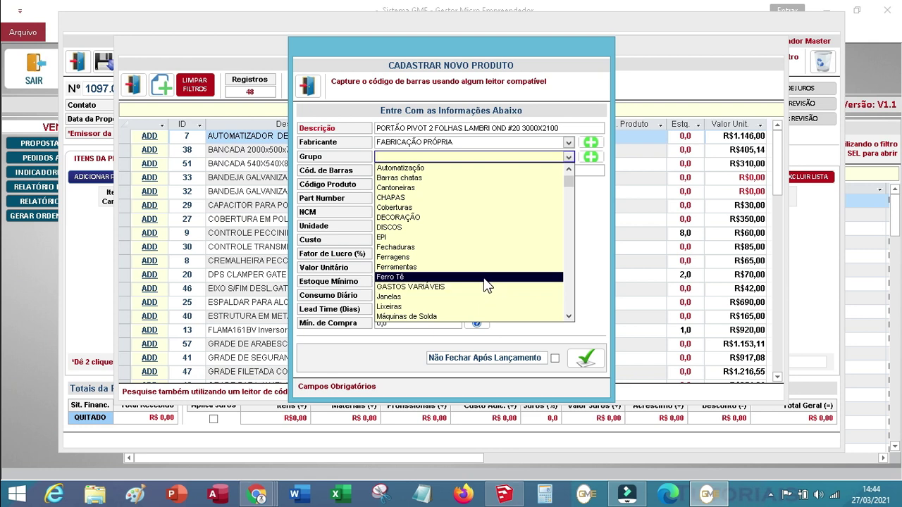
{"action": "key", "text": "Up"}
{"action": "key", "text": "Up"}
{"action": "key", "text": "Up"}
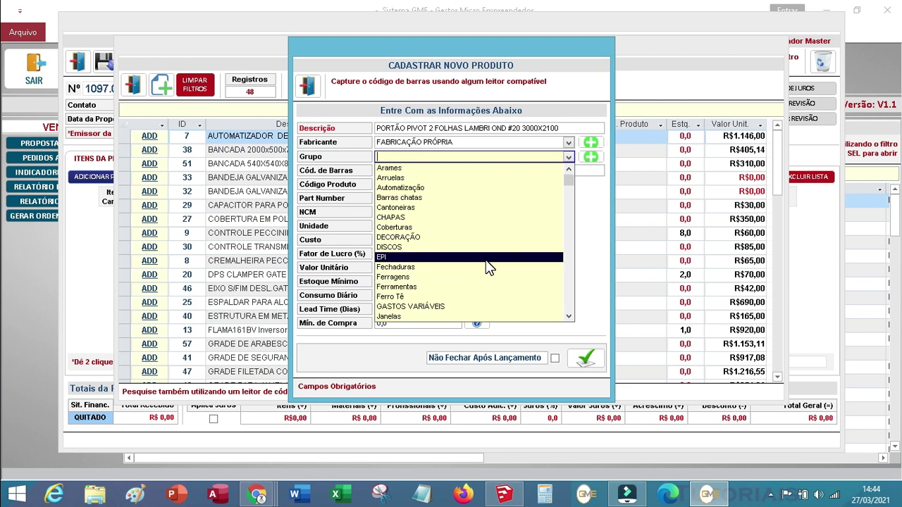
{"action": "scroll", "coordinate": [487, 268], "scroll_direction": "down", "scroll_amount": 6}
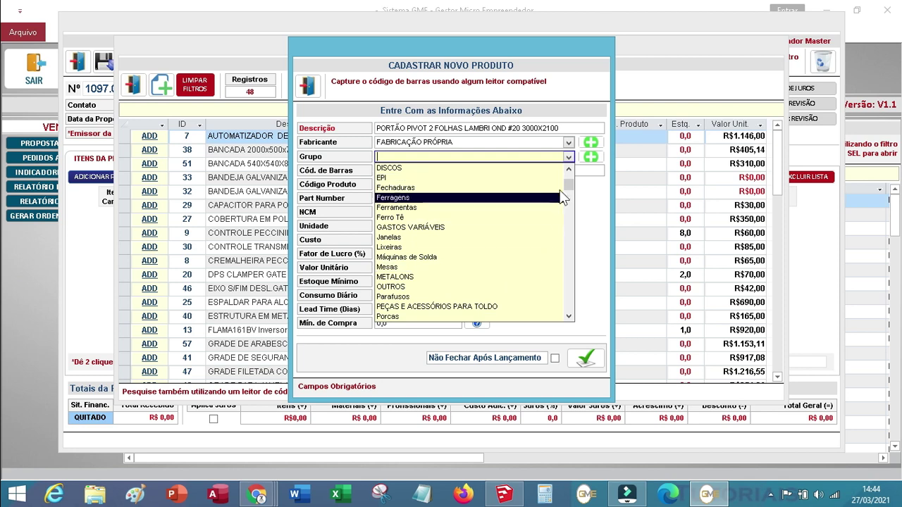
{"action": "scroll", "coordinate": [573, 192], "scroll_direction": "down", "scroll_amount": 3}
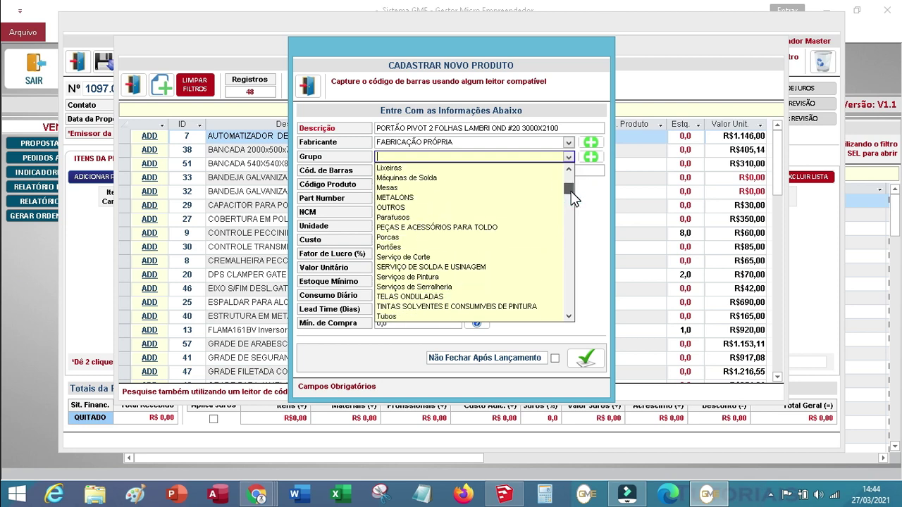
{"action": "left_click", "coordinate": [491, 248]}
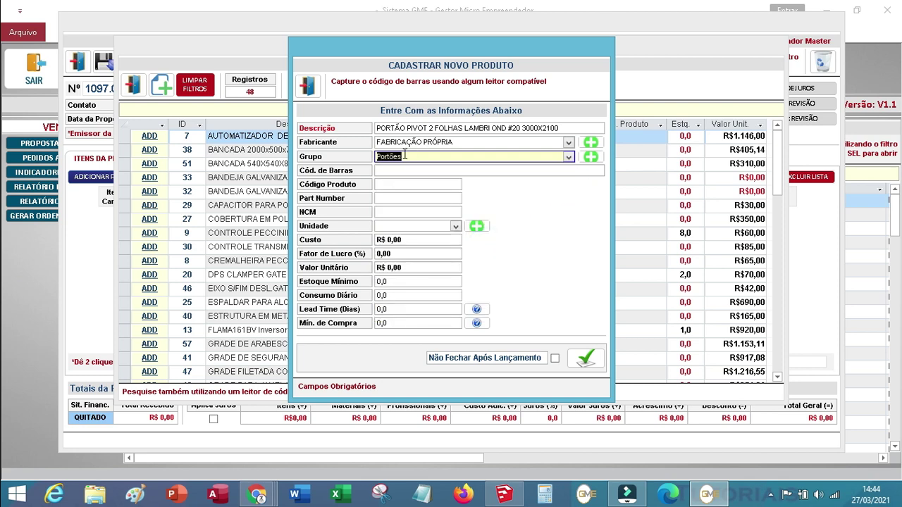
- Set the product's unit to PEÇA and register the new product
{"action": "left_click", "coordinate": [456, 226]}
{"action": "scroll", "coordinate": [432, 292], "scroll_direction": "down", "scroll_amount": 2}
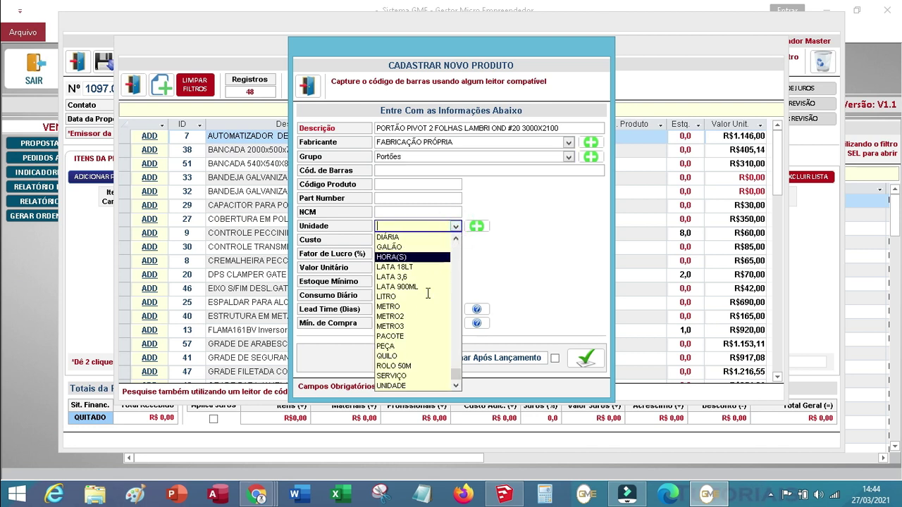
{"action": "left_click", "coordinate": [419, 346]}
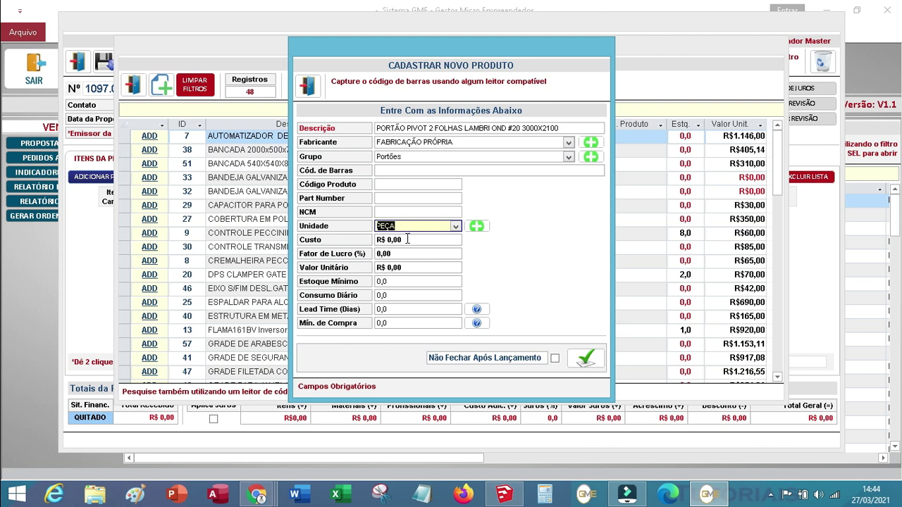
{"action": "left_click", "coordinate": [585, 360]}
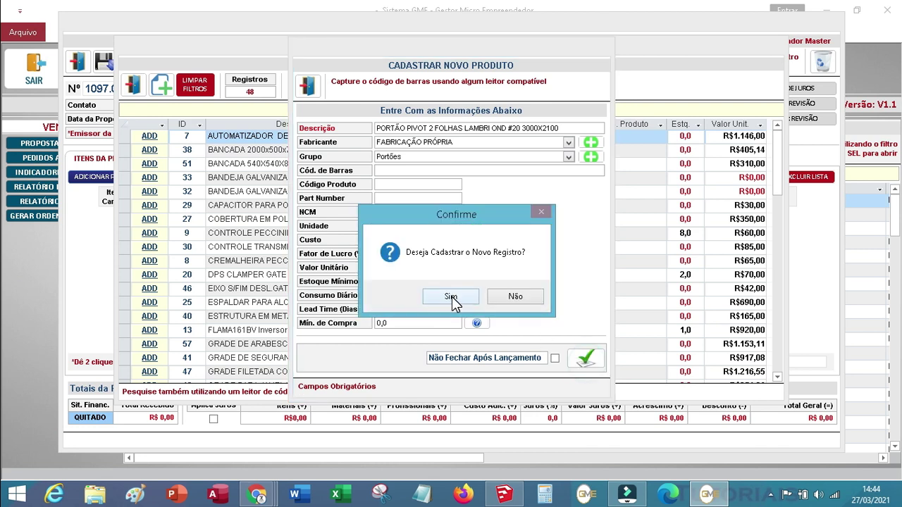
{"action": "left_click", "coordinate": [451, 297]}
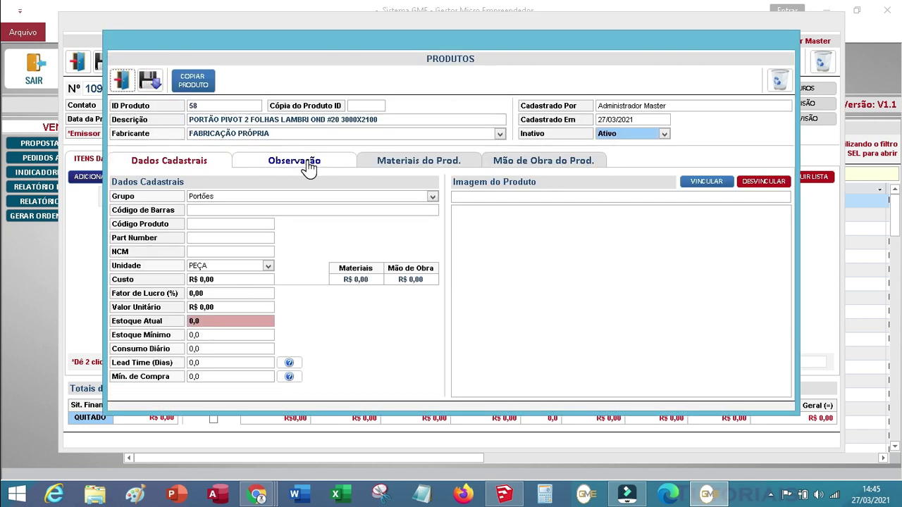
- Enter the observation "PORTÃO TODO FECHADO," in the new product's record
{"action": "left_click", "coordinate": [446, 168]}
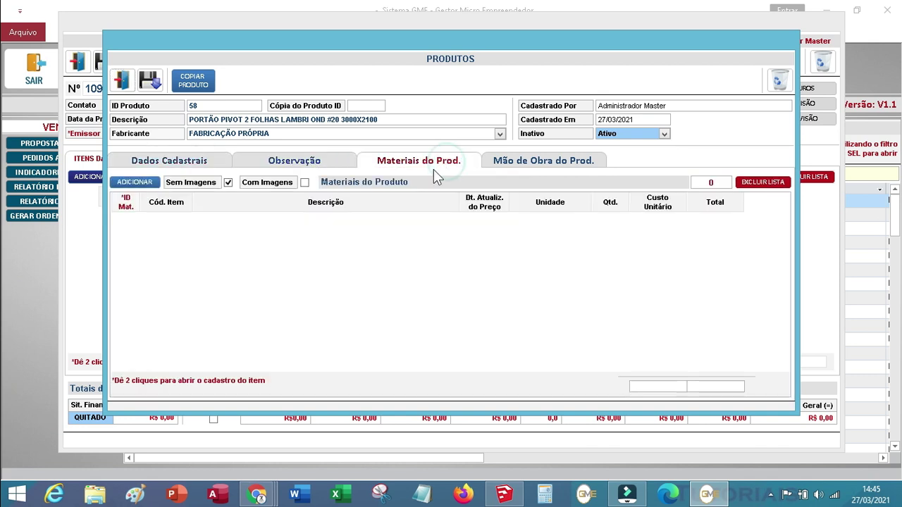
{"action": "left_click", "coordinate": [175, 162]}
{"action": "left_click", "coordinate": [292, 163]}
{"action": "left_click", "coordinate": [247, 215]}
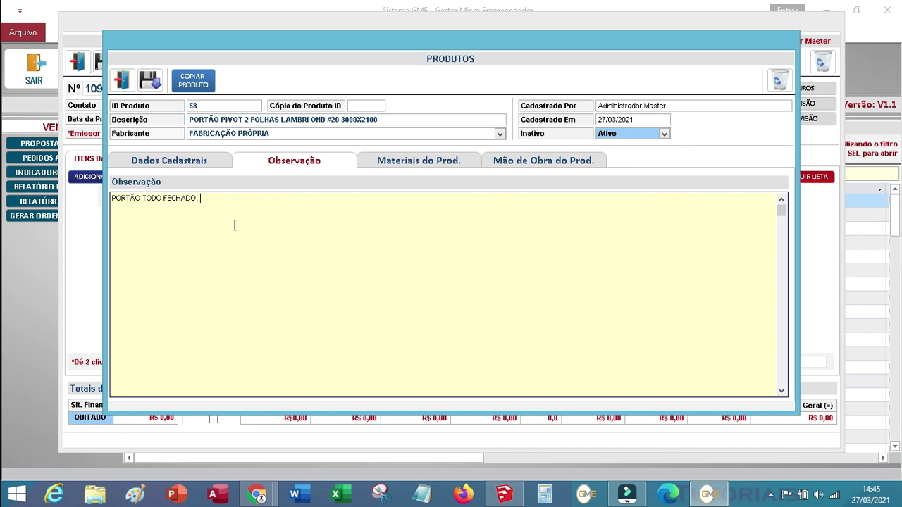
- Search the materials list for METALON 50X30 and add METALON 50X30 #20(0,90) to the product's materials
{"action": "left_click", "coordinate": [444, 164]}
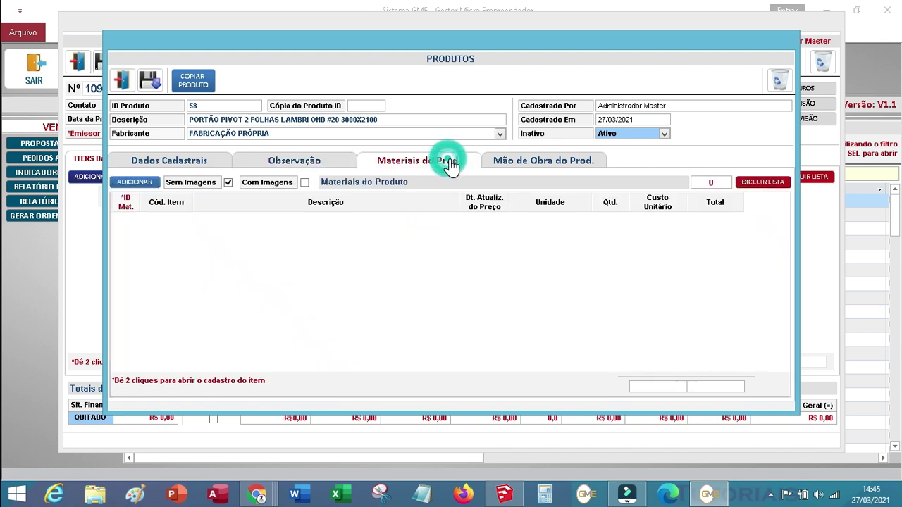
{"action": "left_click", "coordinate": [146, 184]}
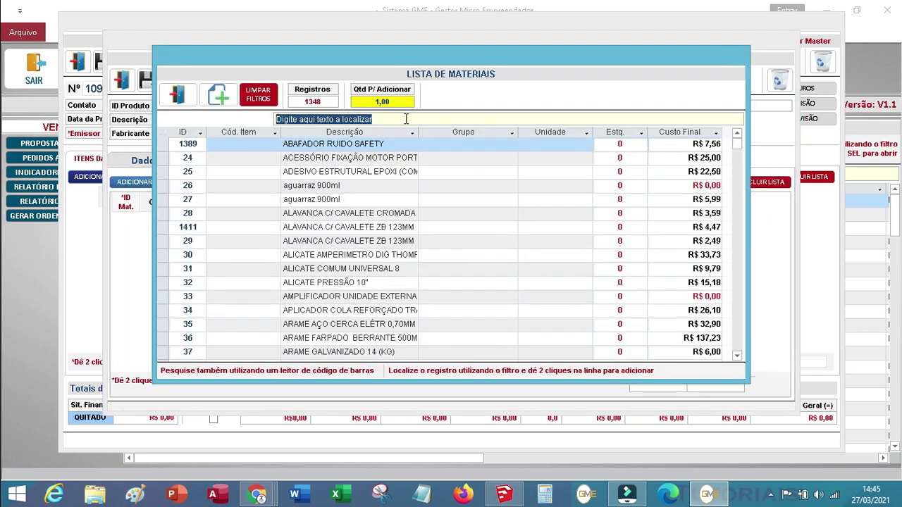
{"action": "type", "text": "METALON"}
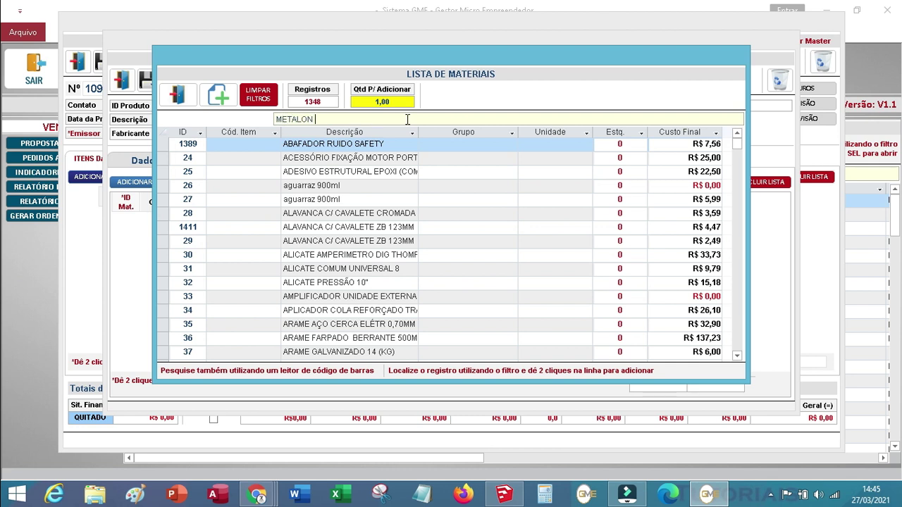
{"action": "type", "text": " 50X30"}
{"action": "key", "text": "Return"}
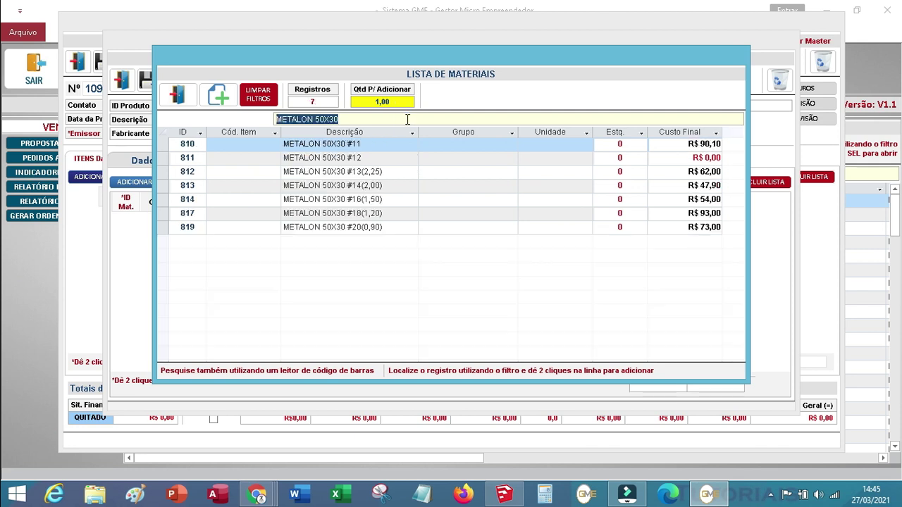
{"action": "double_click", "coordinate": [395, 229]}
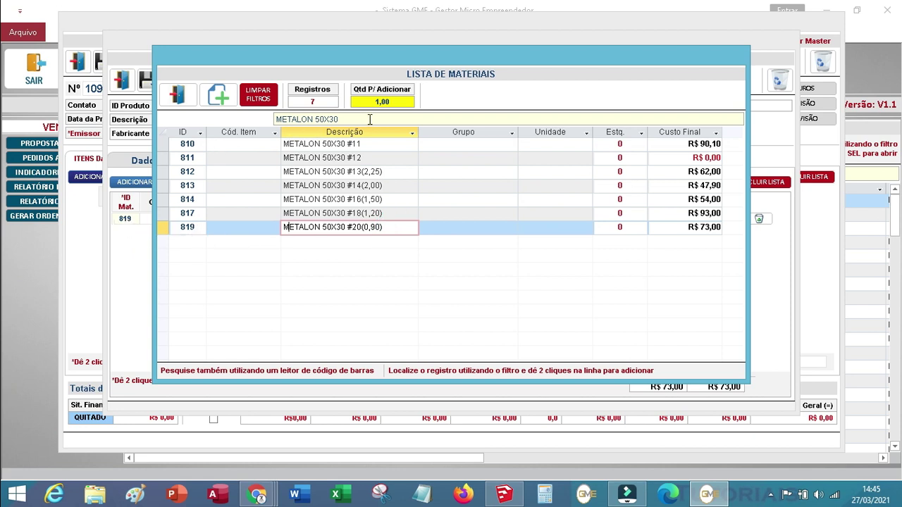
- Search the materials for 30X20 and add METALON 30X20 #20 (0,9) to the product
{"action": "left_click_drag", "start_coordinate": [350, 120], "coordinate": [319, 120]}
{"action": "key", "text": "shift+Home"}
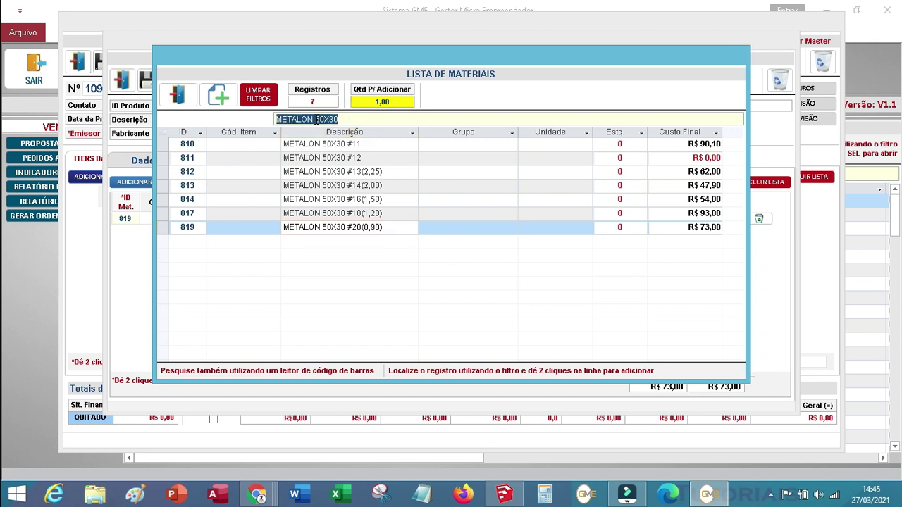
{"action": "type", "text": "30X20"}
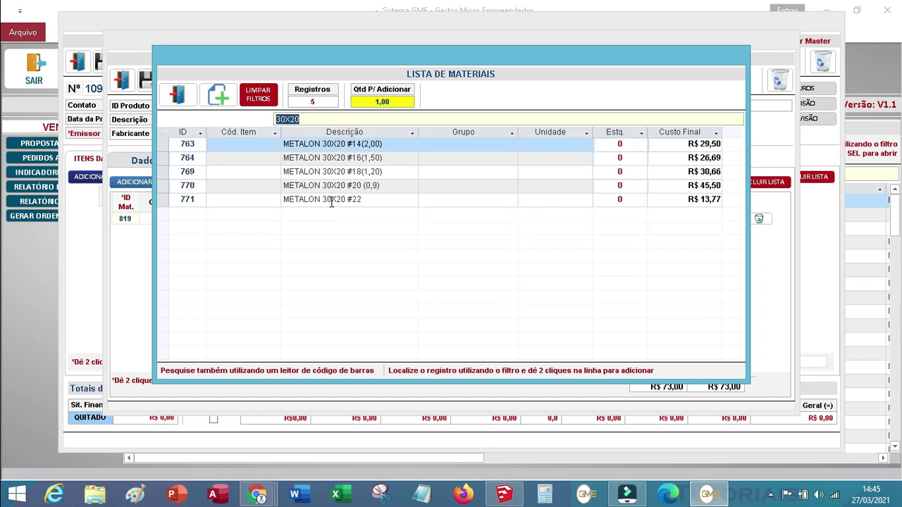
{"action": "left_click", "coordinate": [375, 188]}
{"action": "double_click", "coordinate": [374, 194]}
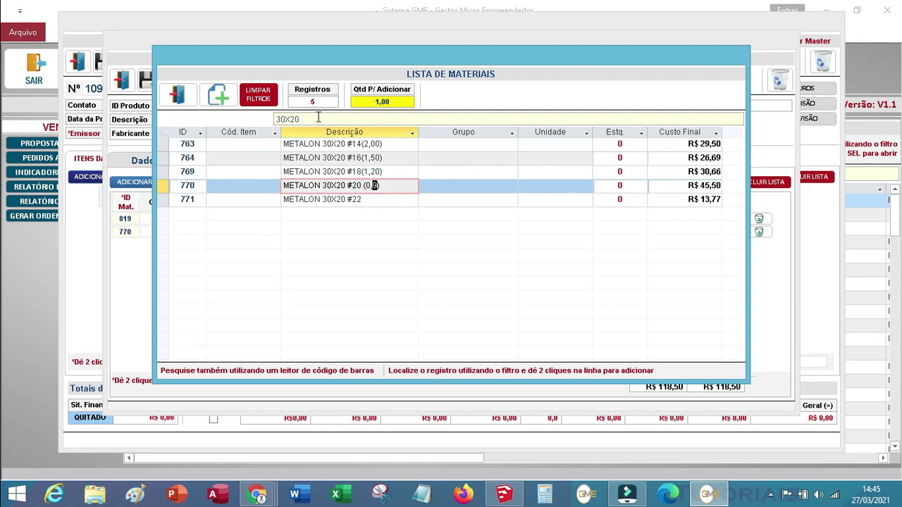
- Search the materials for FECHA and add the FECHAD. STAM 701/100 INOX lock to the product
{"action": "left_click_drag", "start_coordinate": [319, 116], "coordinate": [237, 116]}
{"action": "type", "text": "FECHA"}
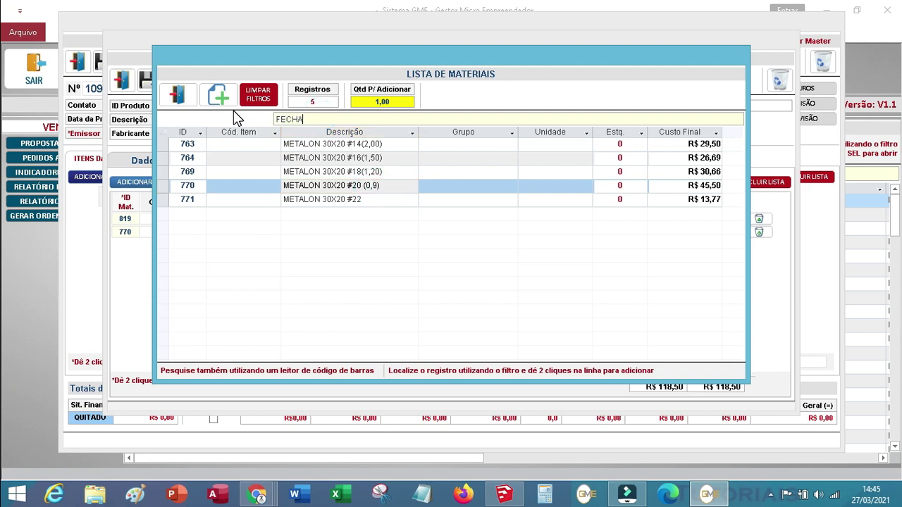
{"action": "key", "text": "Return"}
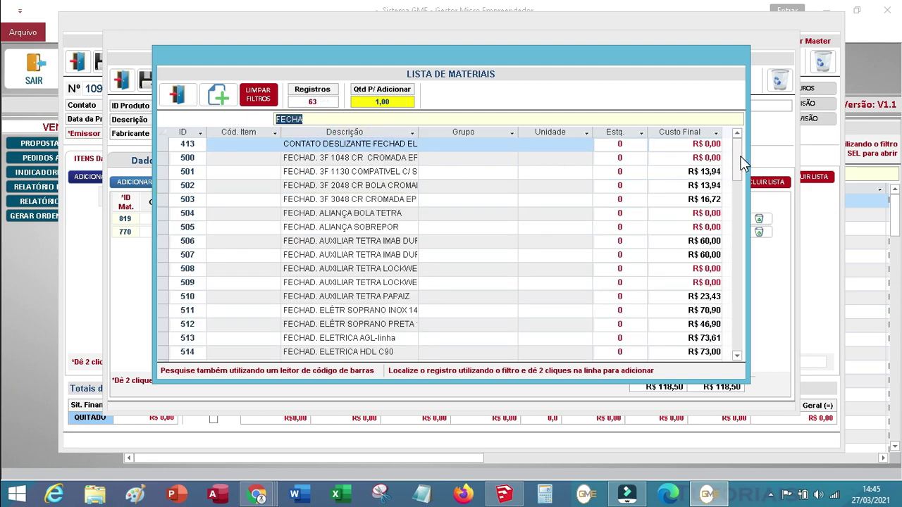
{"action": "left_click_drag", "start_coordinate": [742, 162], "coordinate": [738, 245]}
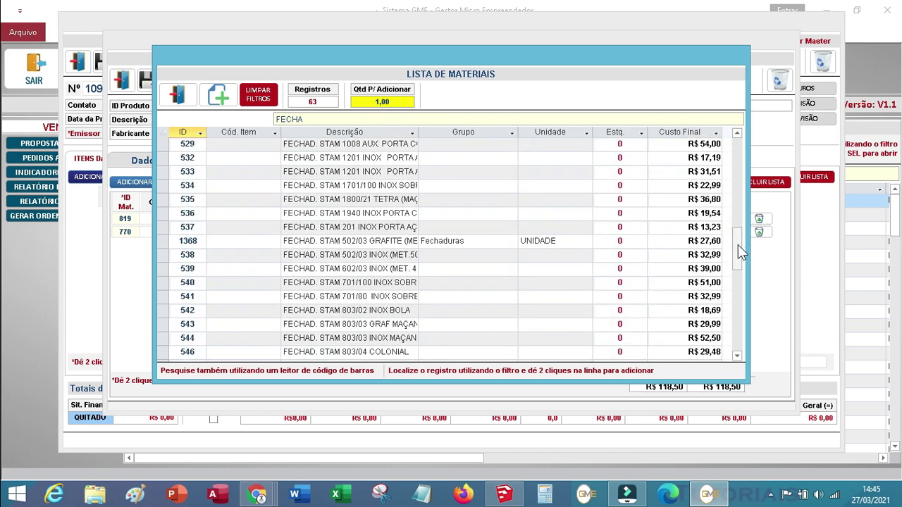
{"action": "double_click", "coordinate": [350, 282]}
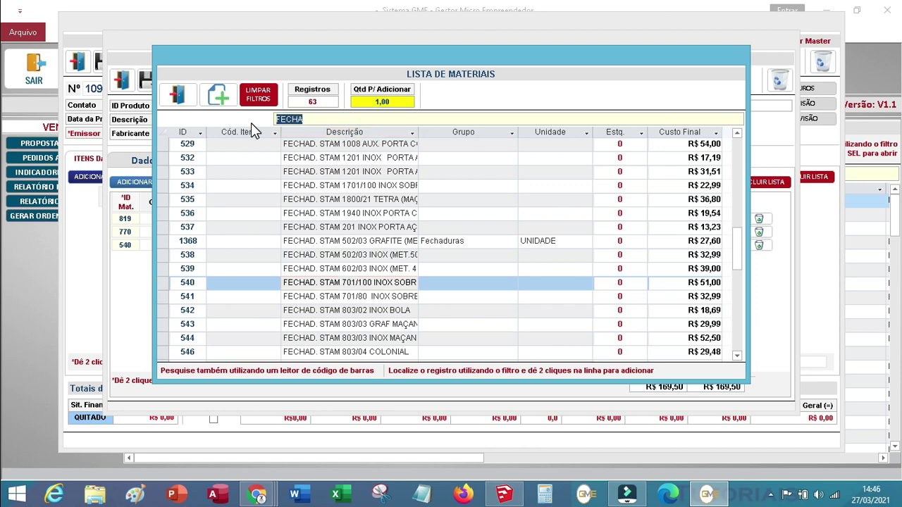
- Search the materials for DOBRAD and add the DOBRADIÇA PORTA PL 3".1/2 hinge to the product
{"action": "type", "text": "DOBRAD"}
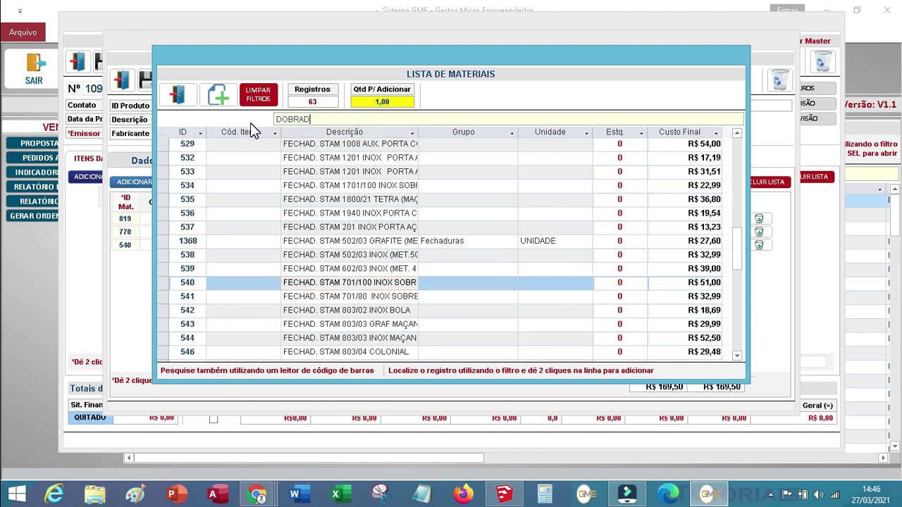
{"action": "key", "text": "Return"}
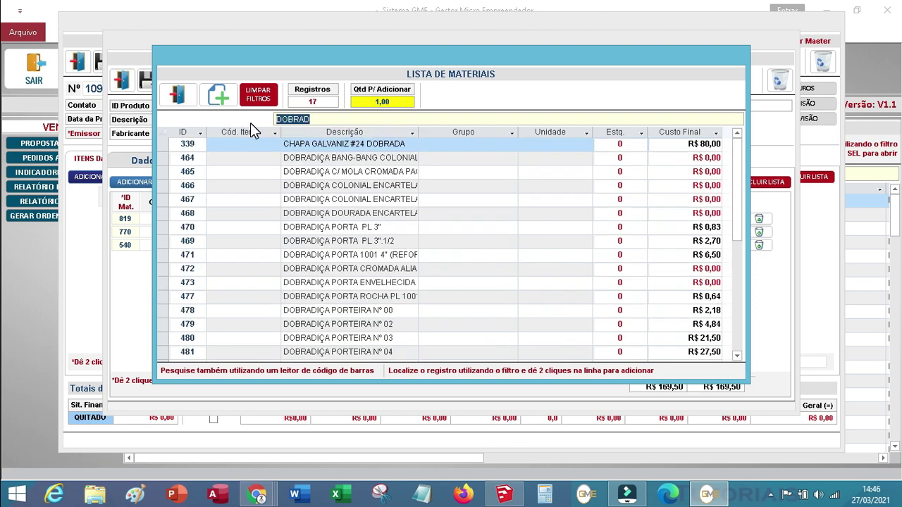
{"action": "double_click", "coordinate": [404, 241]}
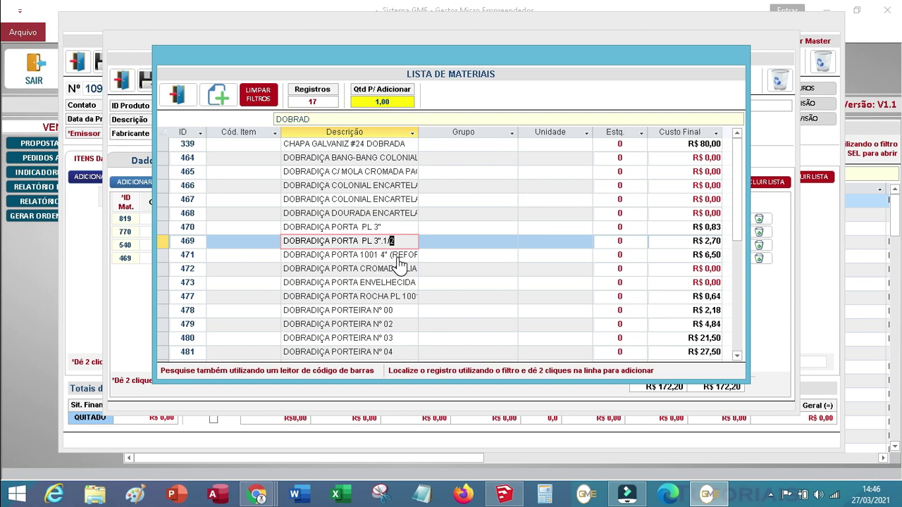
- Add the DOBRADIÇA PORTA 1001 4" (REFORÇADA) hinge, and search the materials for CANT to add CANTONEIRA 1.1/4"X1/8" to the product
{"action": "double_click", "coordinate": [399, 262]}
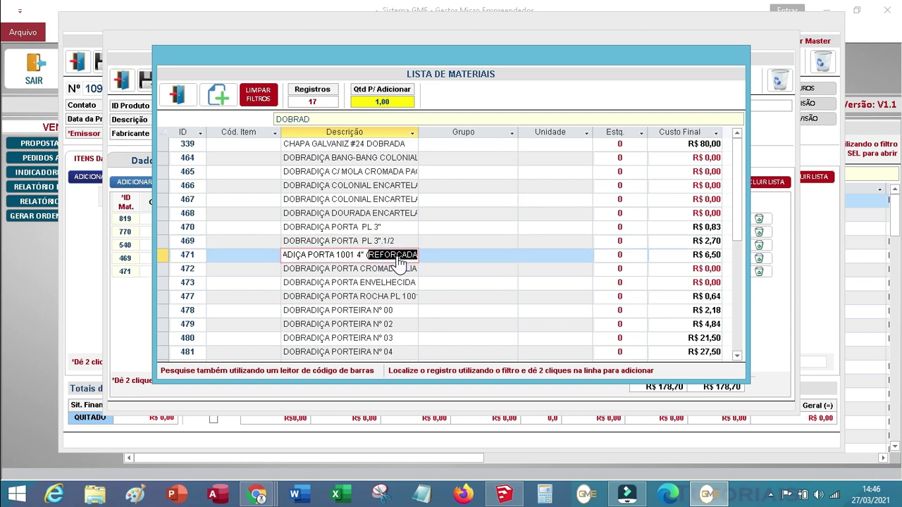
{"action": "left_click", "coordinate": [317, 117]}
{"action": "double_click", "coordinate": [317, 117]}
{"action": "type", "text": "CANB"}
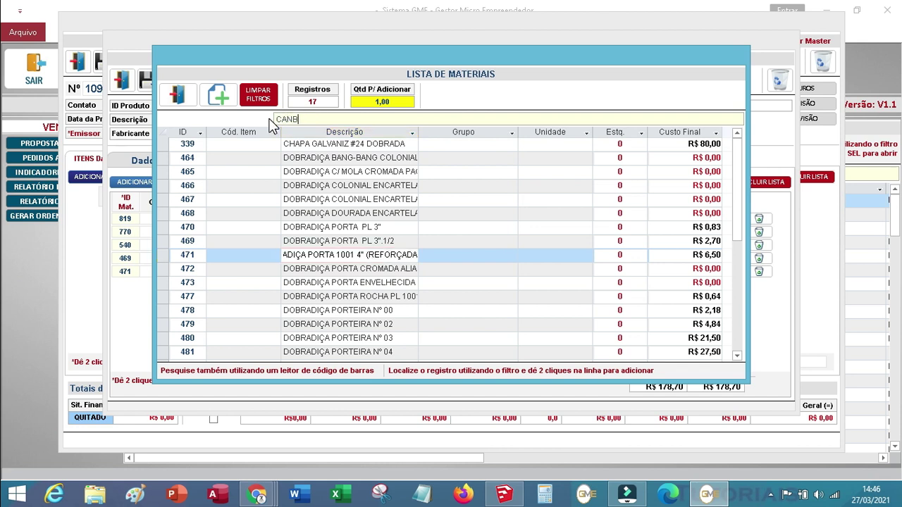
{"action": "type", "text": "TP"}
{"action": "key", "text": "BackSpace"}
{"action": "type", "text": "ONEIRA"}
{"action": "key", "text": "BackSpace"}
{"action": "key", "text": "BackSpace"}
{"action": "key", "text": "BackSpace"}
{"action": "key", "text": "BackSpace"}
{"action": "key", "text": "BackSpace"}
{"action": "type", "text": "T"}
{"action": "double_click", "coordinate": [272, 121]}
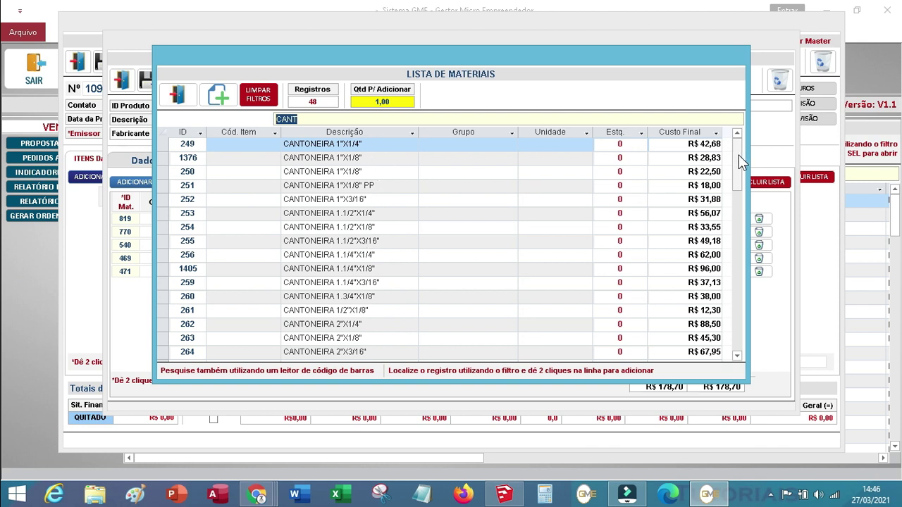
{"action": "left_click_drag", "start_coordinate": [739, 161], "coordinate": [738, 162]}
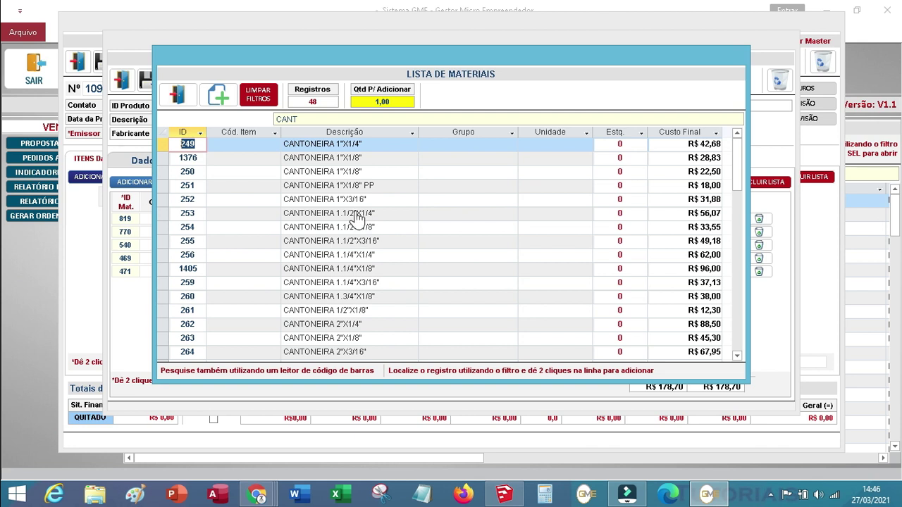
{"action": "double_click", "coordinate": [387, 271]}
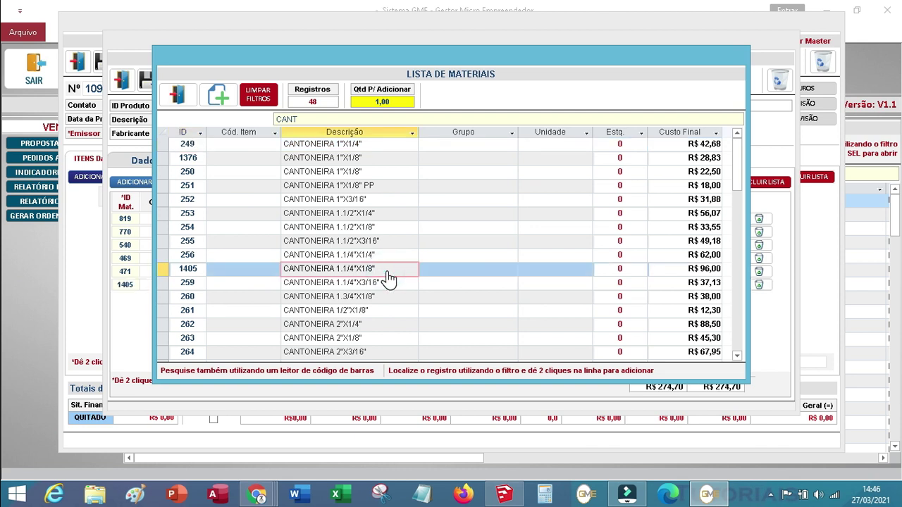
- Search the materials for BARRA and add BARRA CHATA 3/4"X1/8" to the product
{"action": "left_click", "coordinate": [316, 120]}
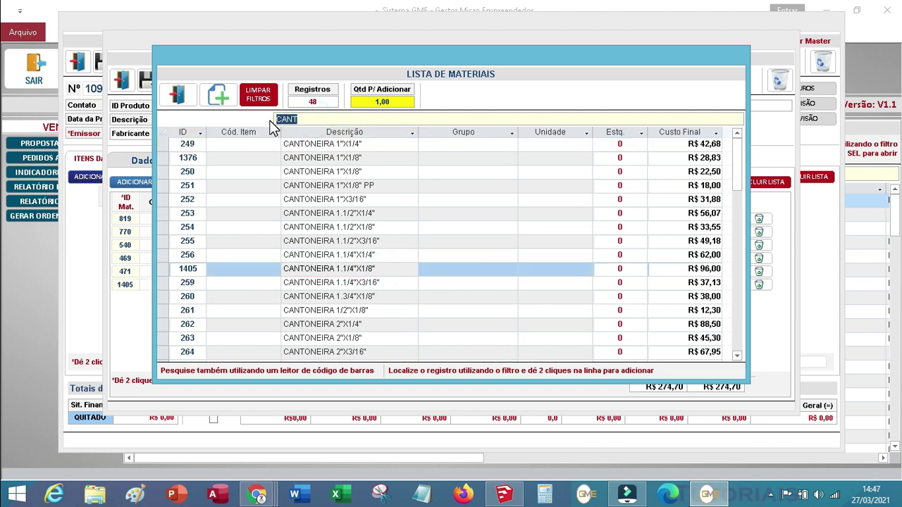
{"action": "type", "text": "BATE"}
{"action": "key", "text": "BackSpace"}
{"action": "key", "text": "BackSpace"}
{"action": "type", "text": "RRA"}
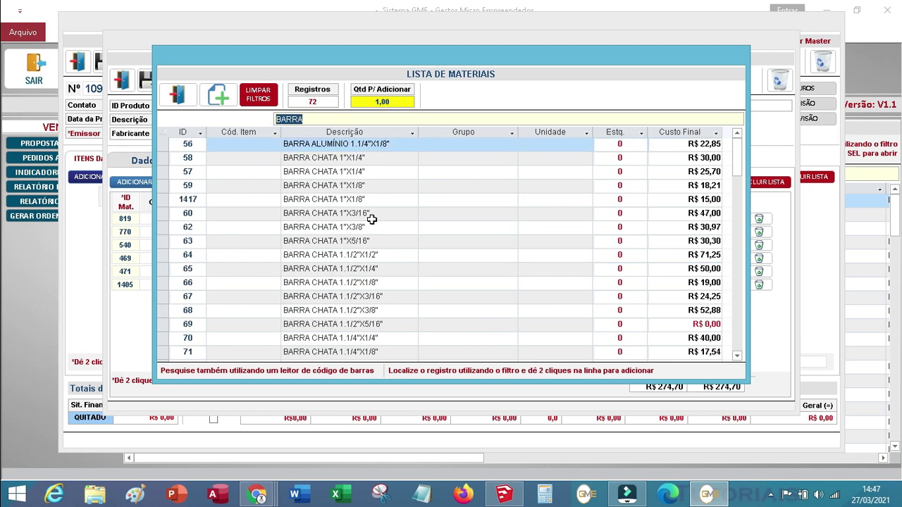
{"action": "left_click_drag", "start_coordinate": [741, 155], "coordinate": [735, 231]}
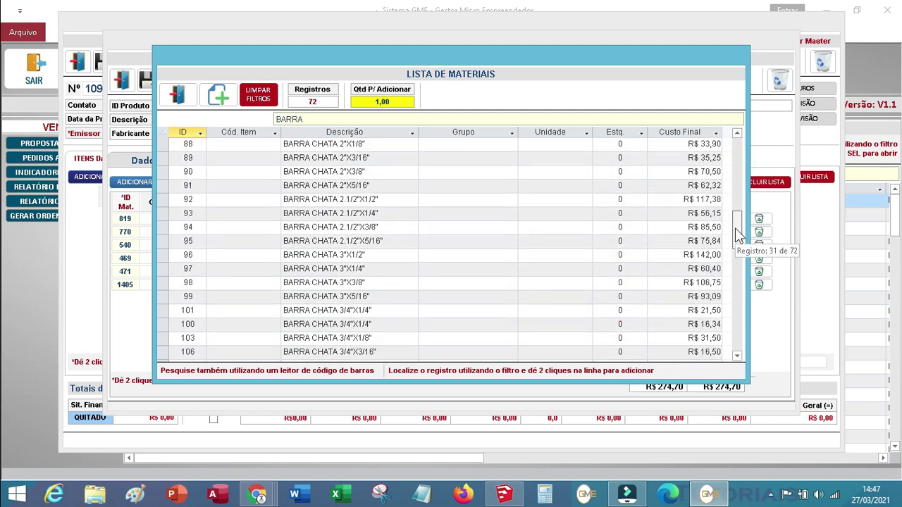
{"action": "double_click", "coordinate": [382, 340]}
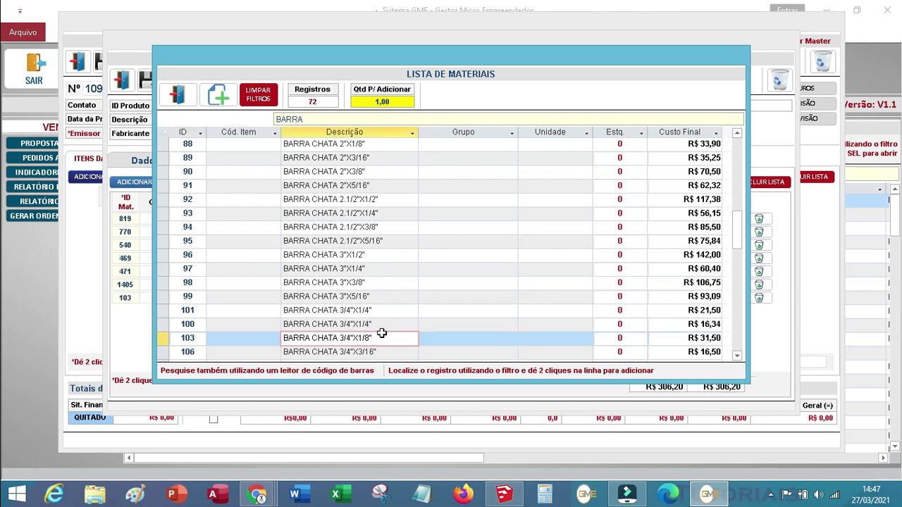
- Search the materials for LAMBRI and add LAMBRI ONDUL #20 (0,90) SOB MED to the product three times
{"action": "double_click", "coordinate": [309, 117]}
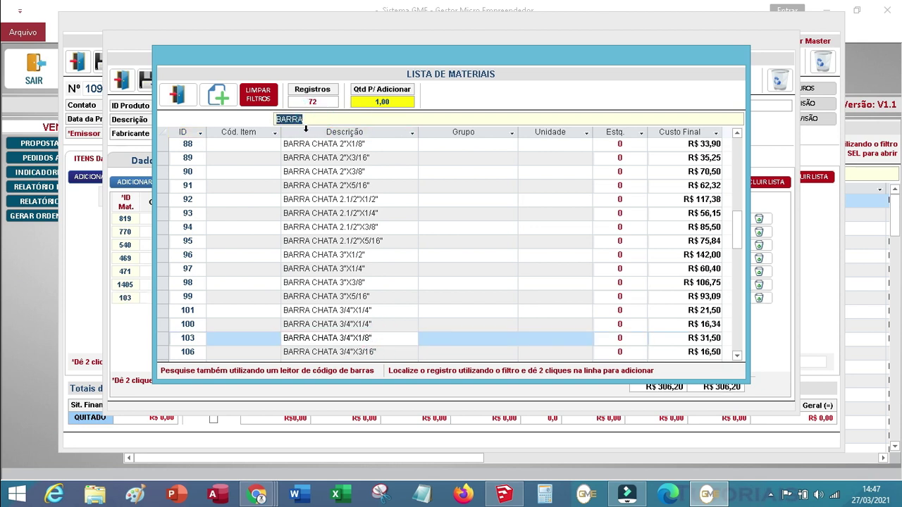
{"action": "type", "text": "LAMBRI"}
{"action": "key", "text": "Return"}
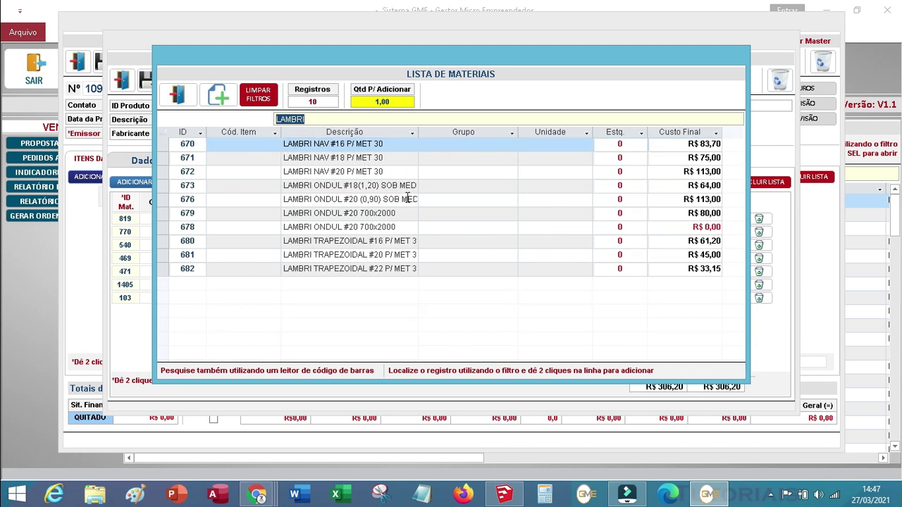
{"action": "left_click_drag", "start_coordinate": [418, 132], "coordinate": [476, 132]}
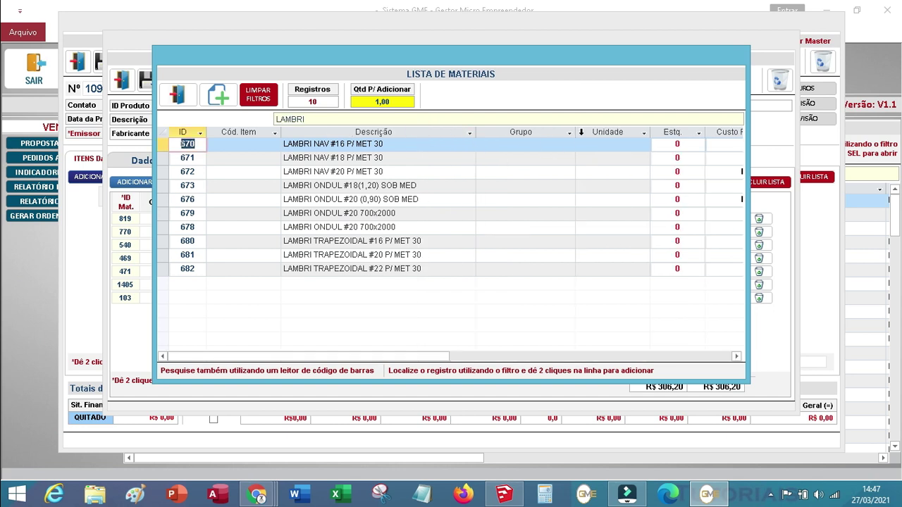
{"action": "left_click_drag", "start_coordinate": [575, 131], "coordinate": [518, 132]}
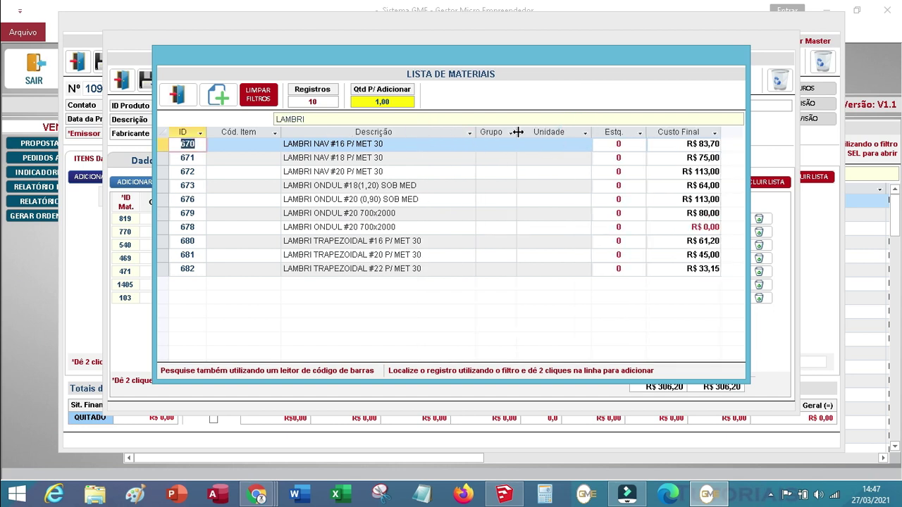
{"action": "double_click", "coordinate": [425, 202]}
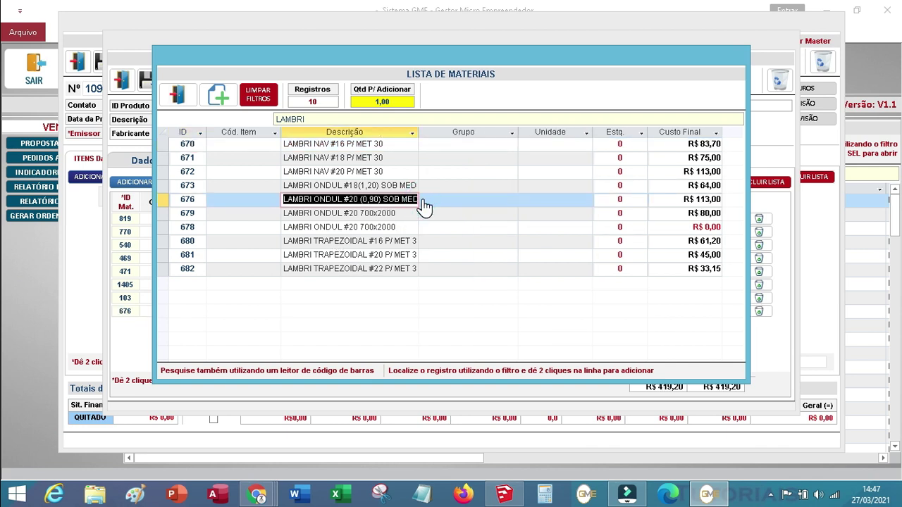
{"action": "double_click", "coordinate": [440, 208]}
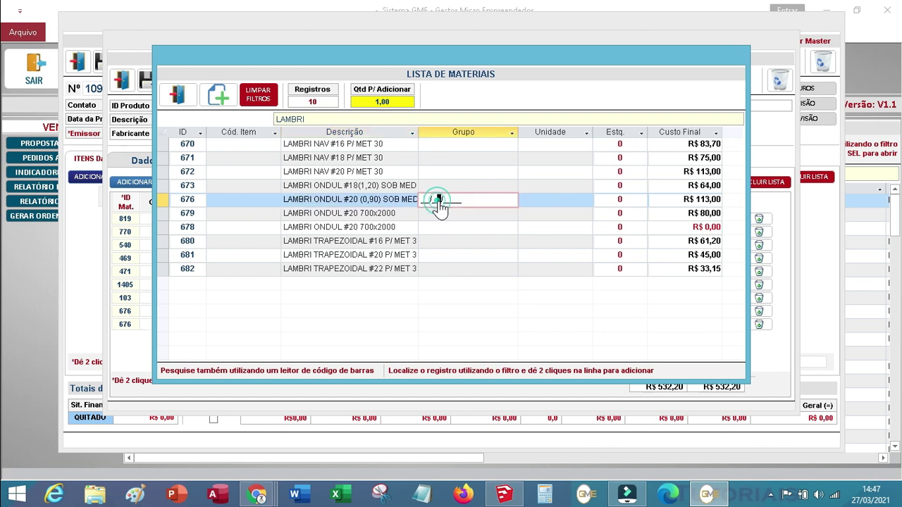
{"action": "double_click", "coordinate": [439, 209]}
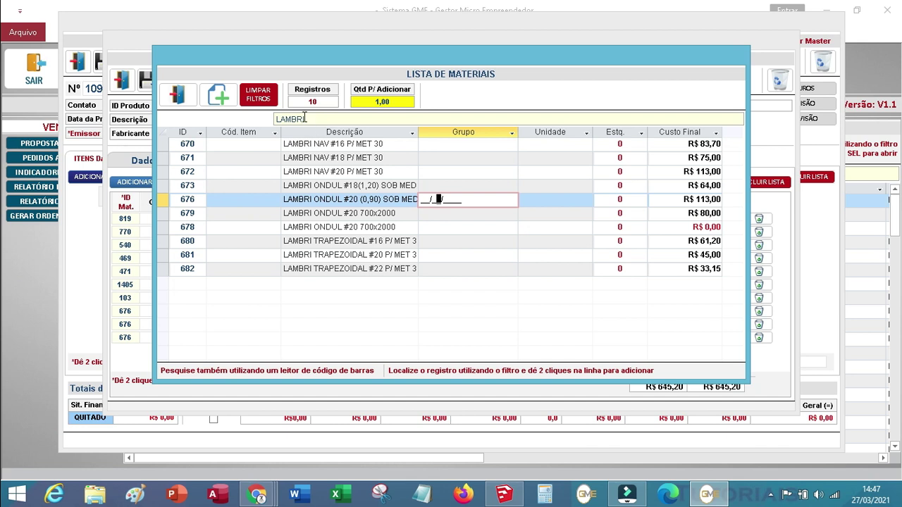
- Check the gate drawing in SketchUp, and back in the GME materials list search for SOLDAGEM and add SOLDAGEM MIG MAG to the product
{"action": "left_click", "coordinate": [504, 494]}
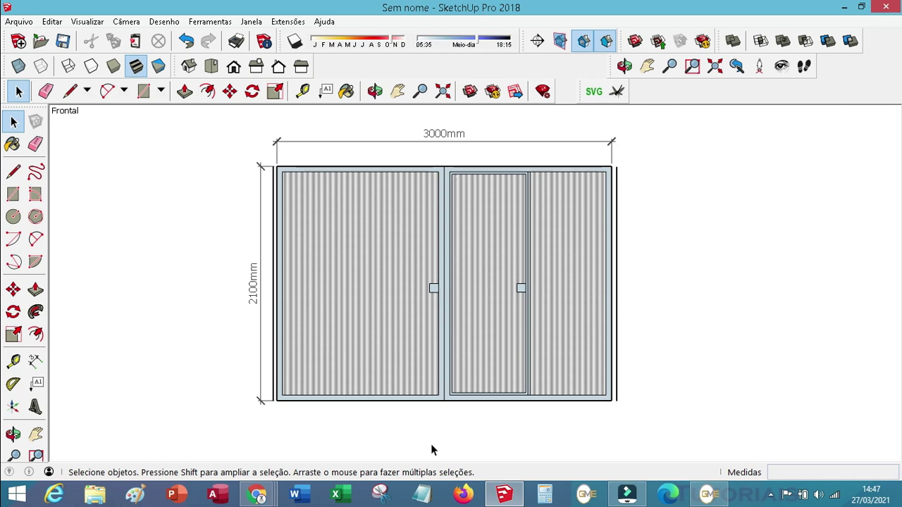
{"action": "left_click", "coordinate": [700, 494]}
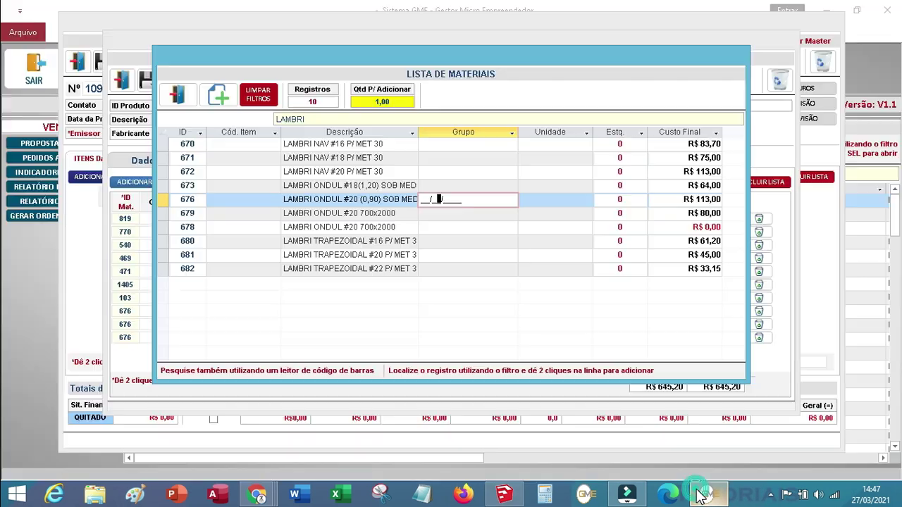
{"action": "double_click", "coordinate": [315, 118]}
{"action": "type", "text": "CU"}
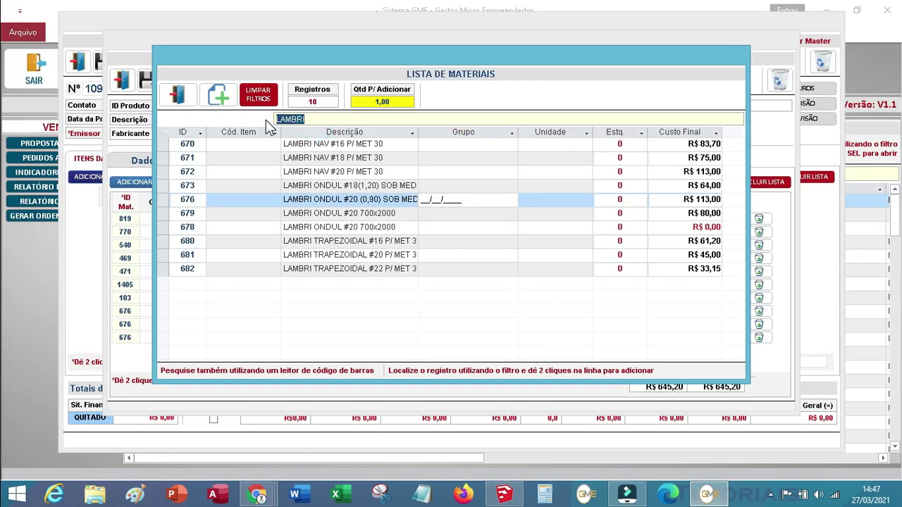
{"action": "type", "text": "SOLDAGEM"}
{"action": "key", "text": "Return"}
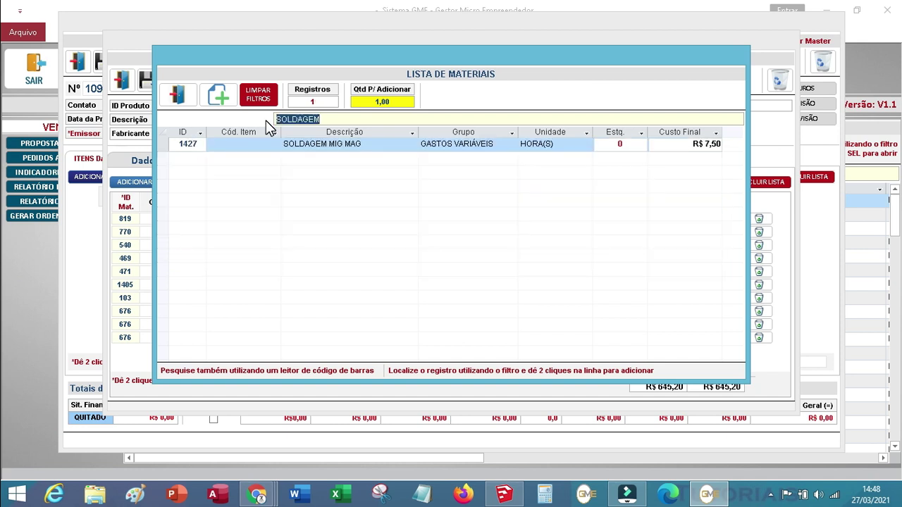
{"action": "double_click", "coordinate": [326, 146]}
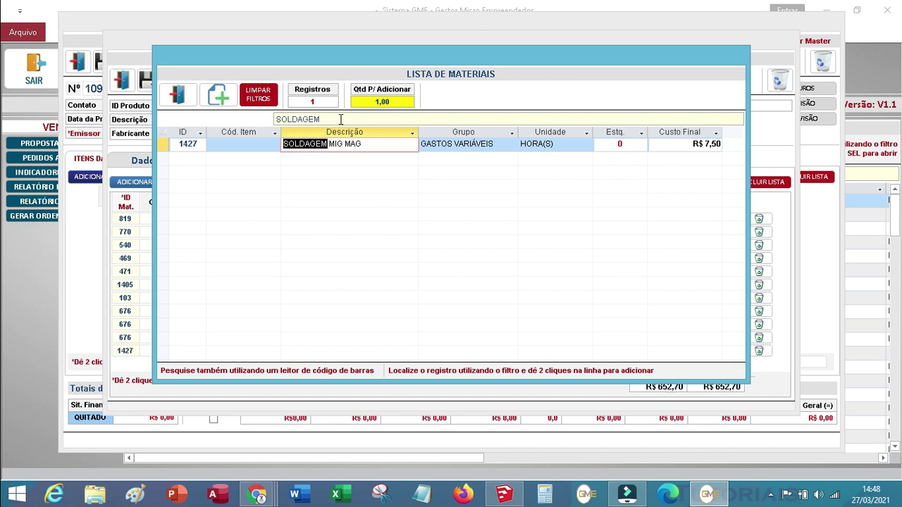
- Search the materials for ENERGIA and add the ENERGIA item to the product
{"action": "left_click", "coordinate": [341, 120]}
{"action": "type", "text": "ENE"}
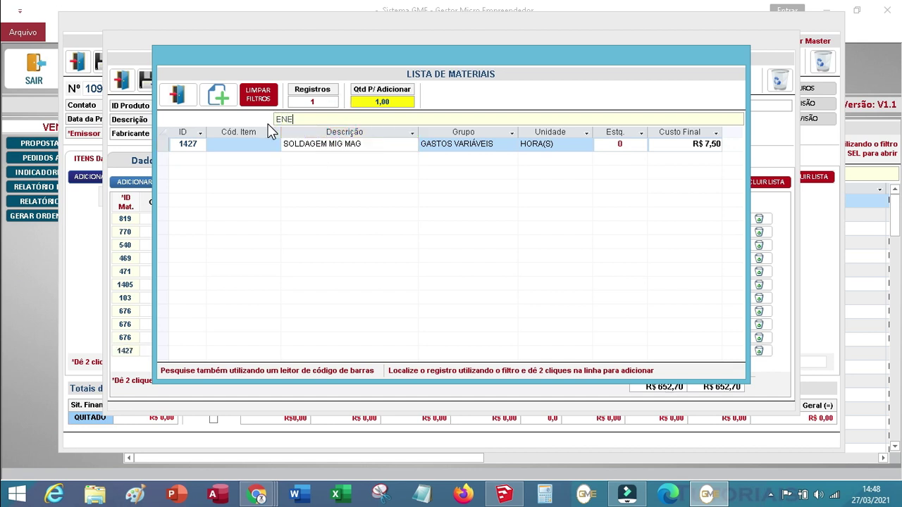
{"action": "type", "text": "RGIA"}
{"action": "key", "text": "Return"}
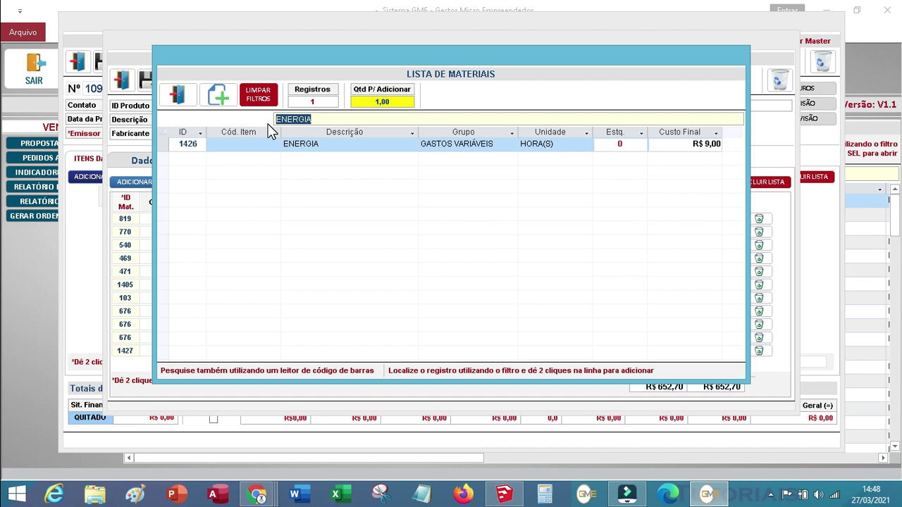
{"action": "double_click", "coordinate": [325, 145]}
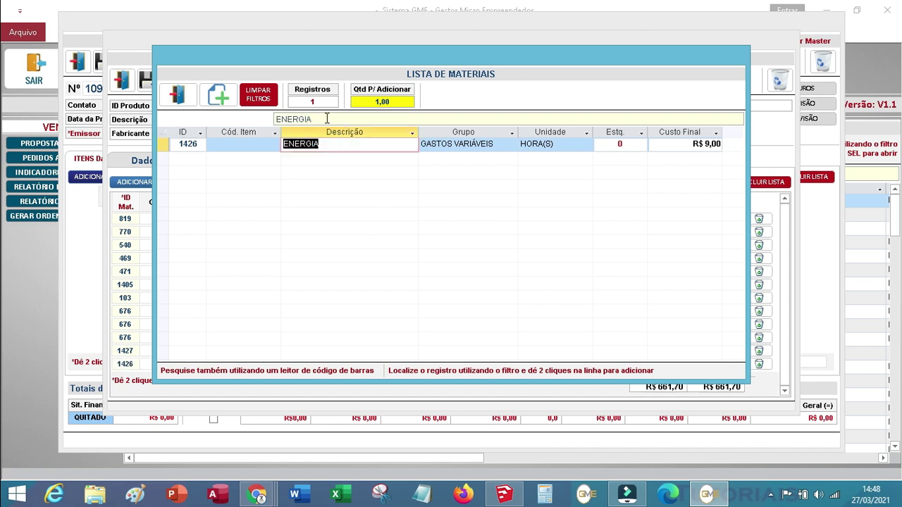
- Search the materials for CUSTO, add CUSTO FIXO DE HORA TRABALHADA to the product and close the materials list
{"action": "left_click", "coordinate": [326, 118]}
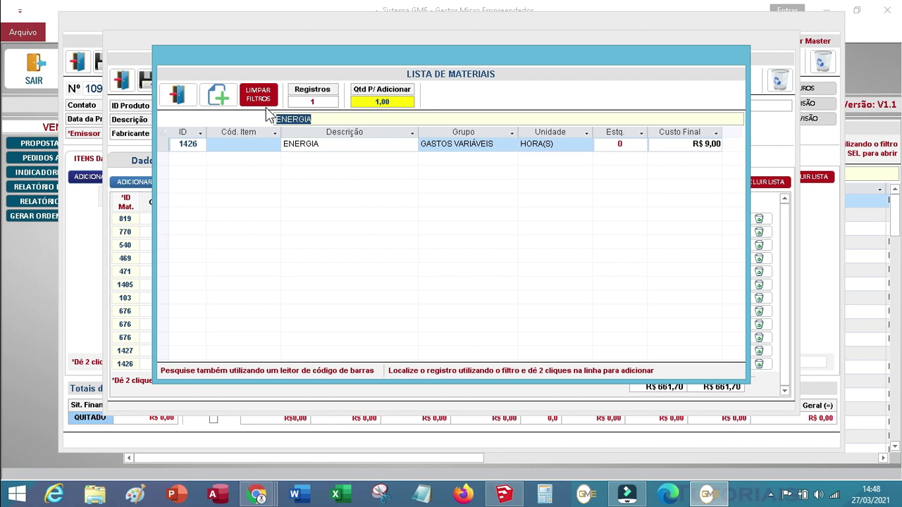
{"action": "type", "text": "CUSTOS"}
{"action": "key", "text": "Return"}
{"action": "key", "text": "Return"}
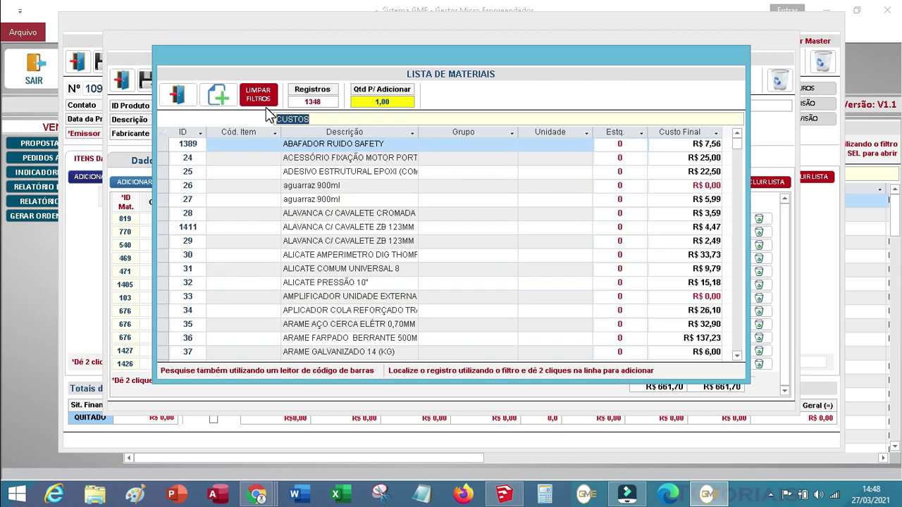
{"action": "key", "text": "BackSpace"}
{"action": "type", "text": "CUSTO"}
{"action": "key", "text": "Return"}
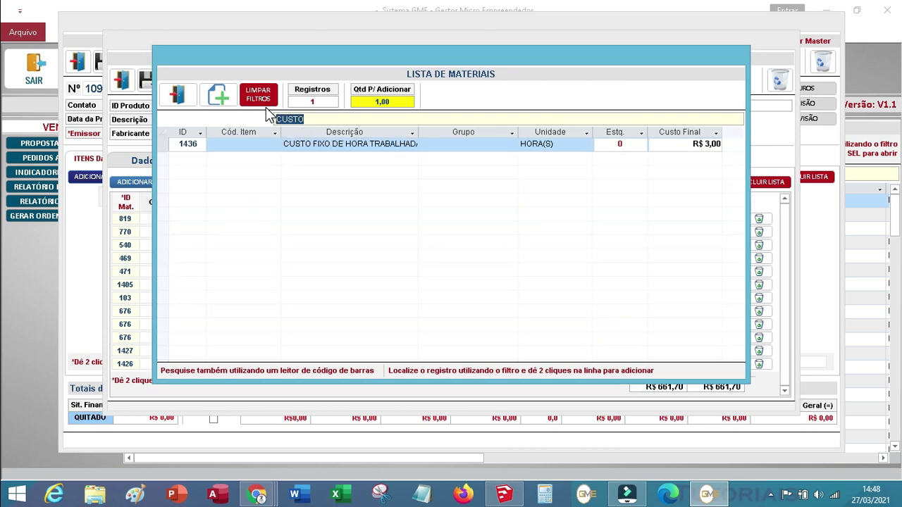
{"action": "double_click", "coordinate": [359, 147]}
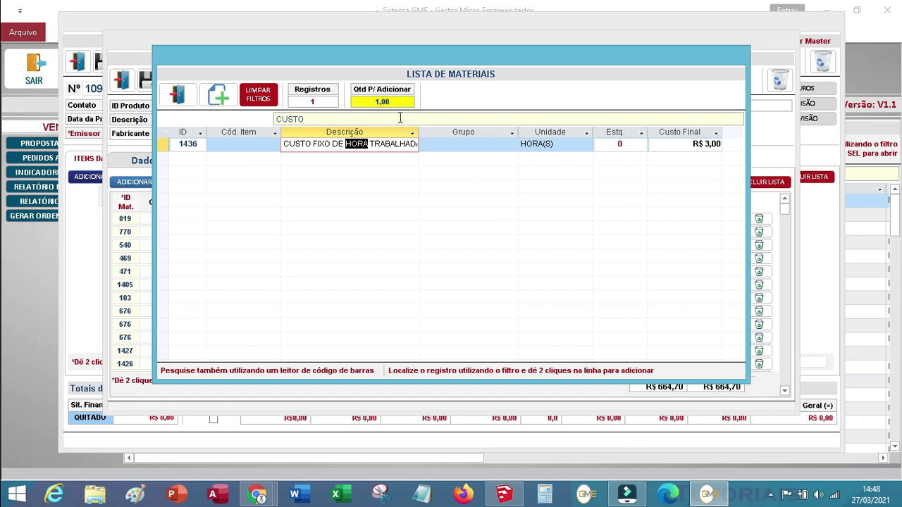
{"action": "left_click", "coordinate": [522, 101]}
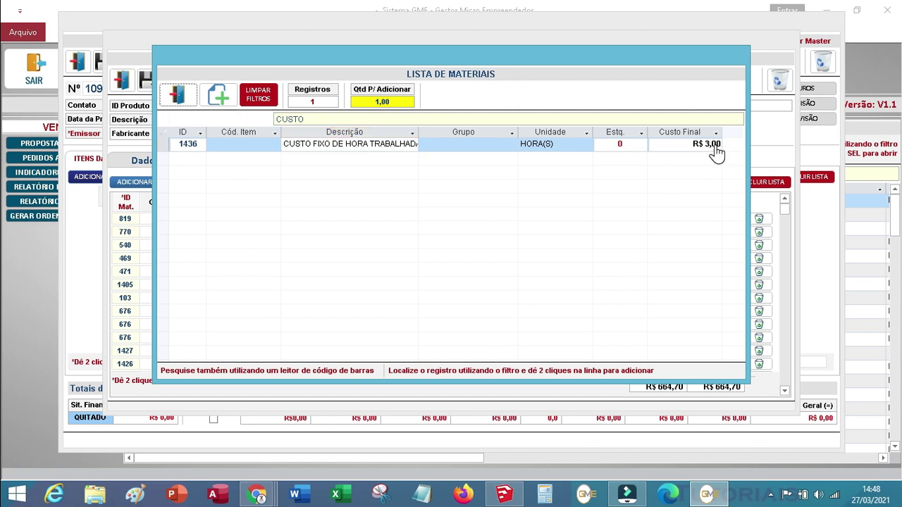
{"action": "left_click", "coordinate": [177, 94]}
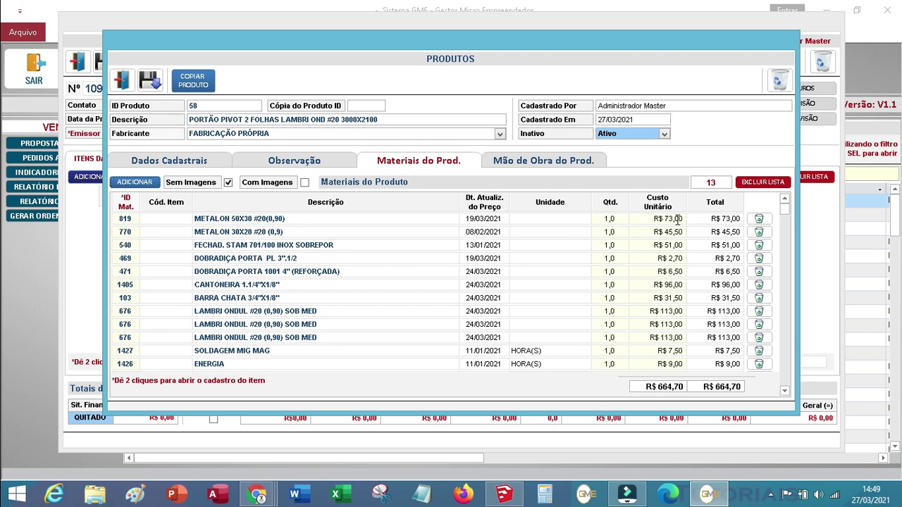
- Select the METALON 50X30 #20(0,90) quantity for editing, then open the calculator and place it beside the gate drawing in SketchUp
{"action": "double_click", "coordinate": [612, 218]}
{"action": "left_click", "coordinate": [544, 493]}
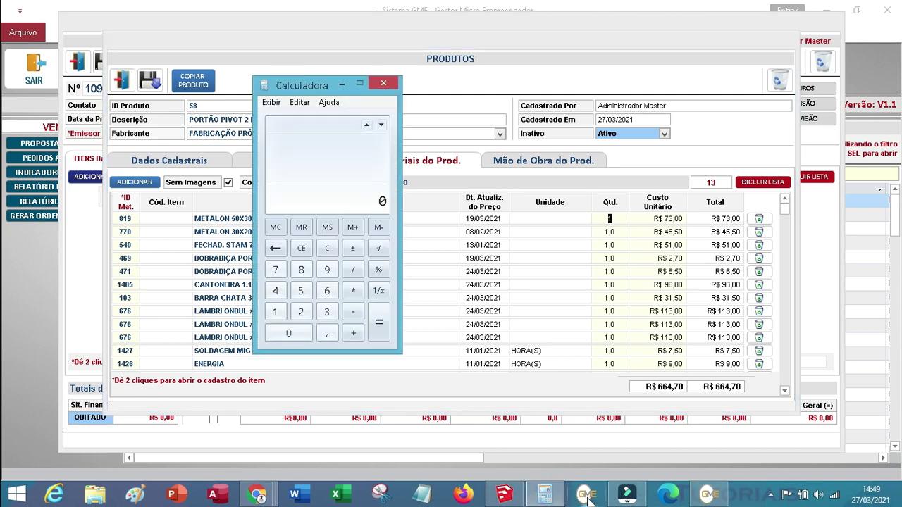
{"action": "left_click", "coordinate": [503, 493]}
{"action": "left_click", "coordinate": [553, 497]}
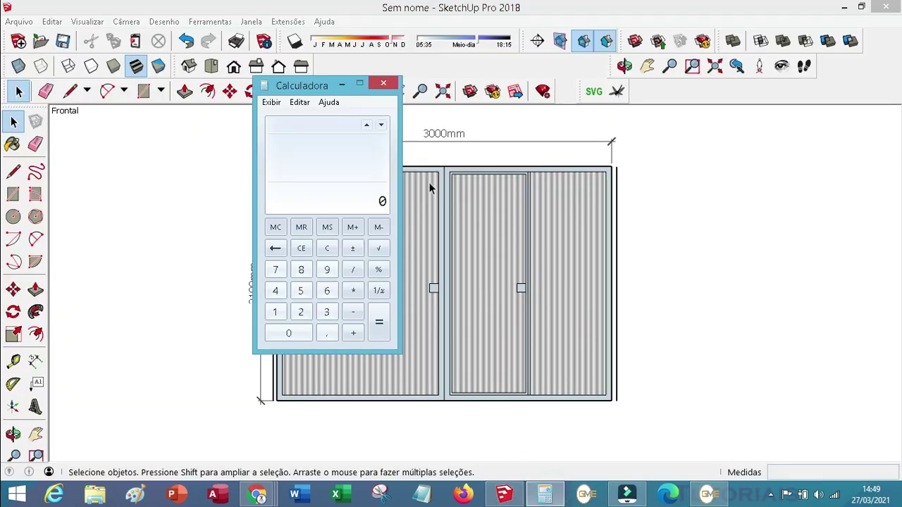
{"action": "mouse_move", "coordinate": [337, 85]}
{"action": "left_mouse_down"}
{"action": "mouse_move", "coordinate": [694, 95]}
{"action": "mouse_move", "coordinate": [745, 167]}
{"action": "left_mouse_up"}
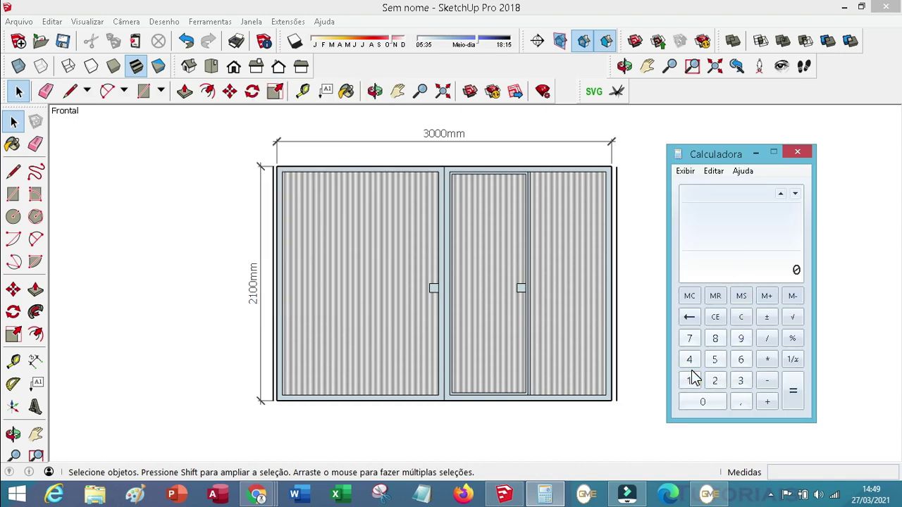
{"action": "type", "text": "1500"}
{"action": "key", "text": "BackSpace"}
{"action": "key", "text": "Escape"}
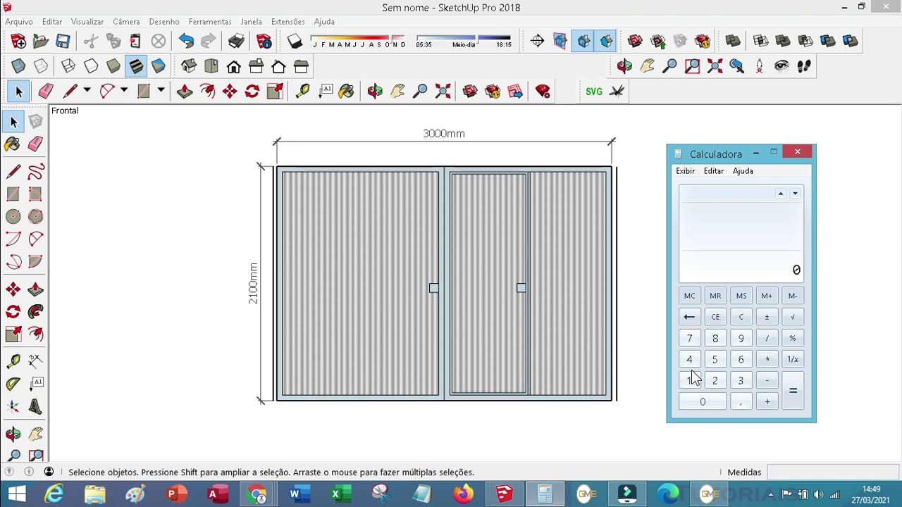
- Calculate the METALON 50X30 quantity: add 1,5 and 2,1, multiply the sum by itself, double it and divide by 6
{"action": "type", "text": "1,5 + "}
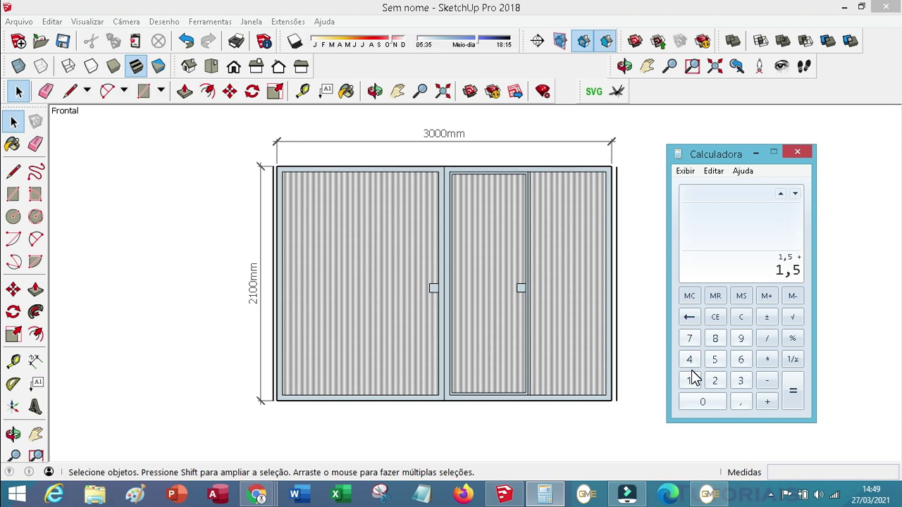
{"action": "type", "text": "2,1"}
{"action": "key", "text": "Return"}
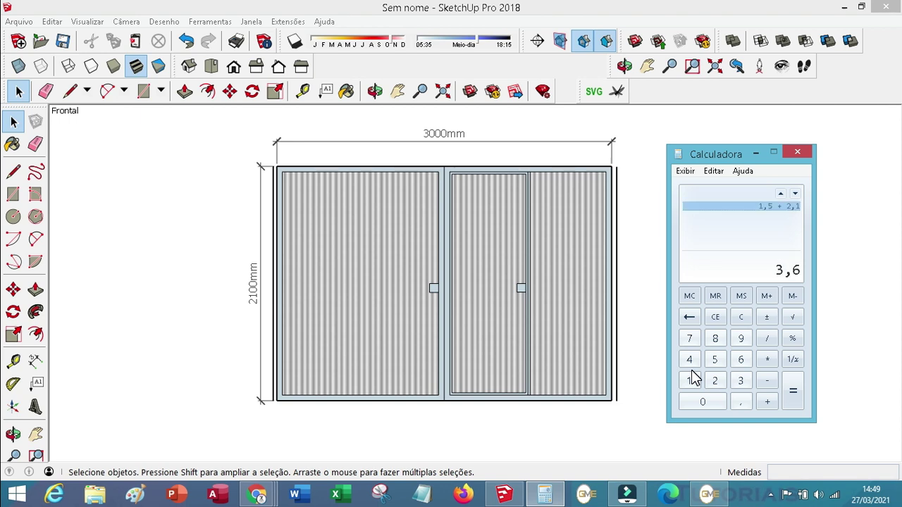
{"action": "type", "text": "*"}
{"action": "key", "text": "Return"}
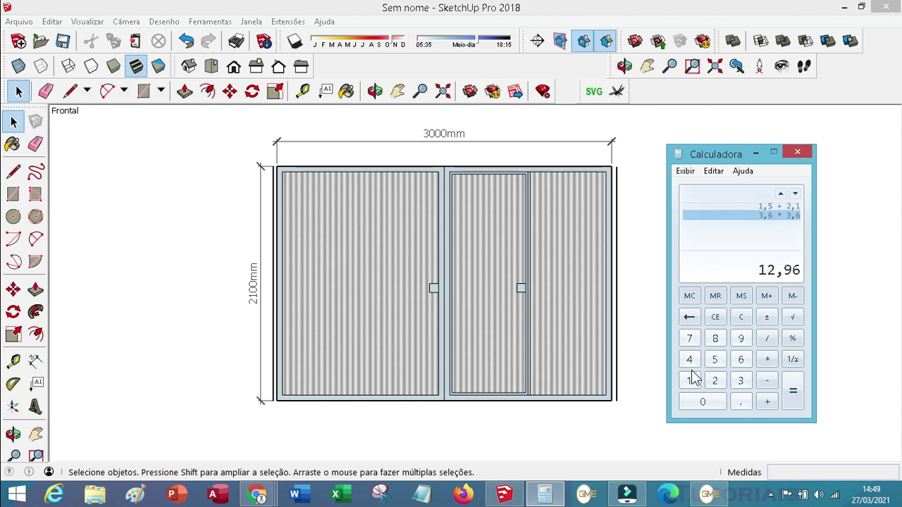
{"action": "type", "text": "*2"}
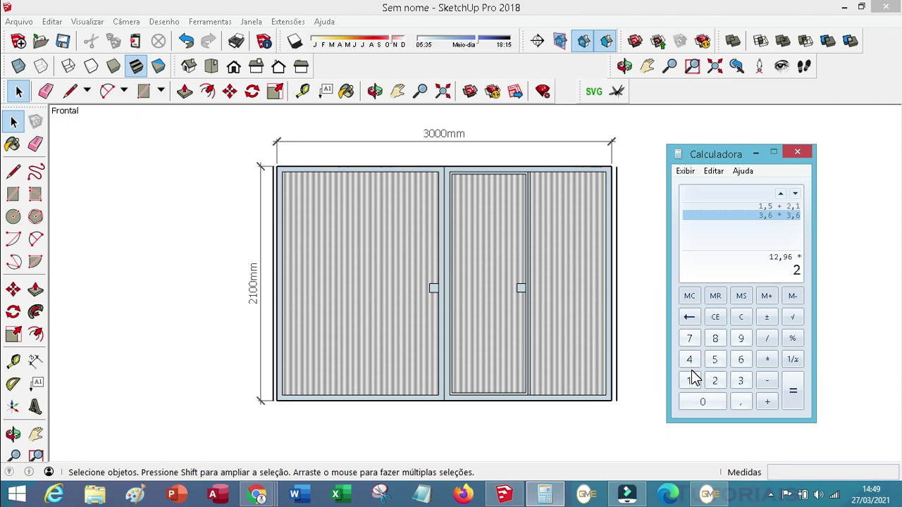
{"action": "key", "text": "Return"}
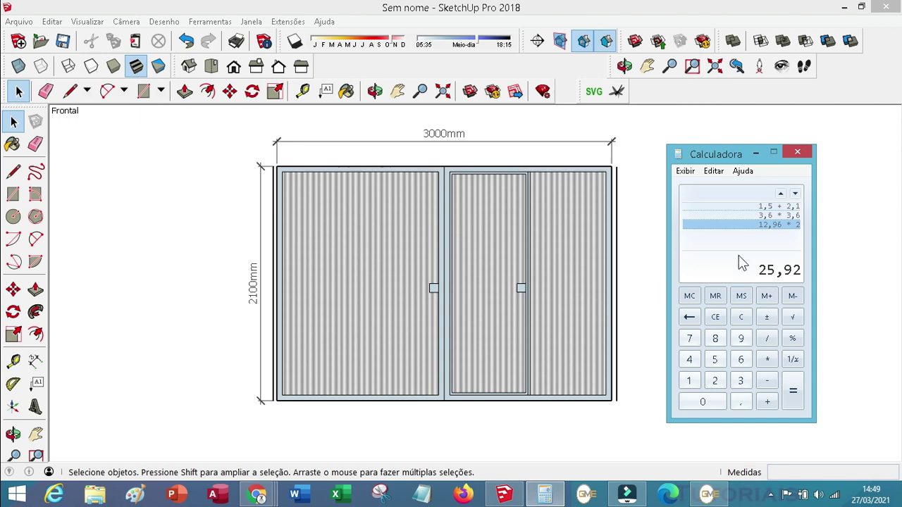
{"action": "left_click", "coordinate": [766, 338]}
{"action": "left_click", "coordinate": [741, 361]}
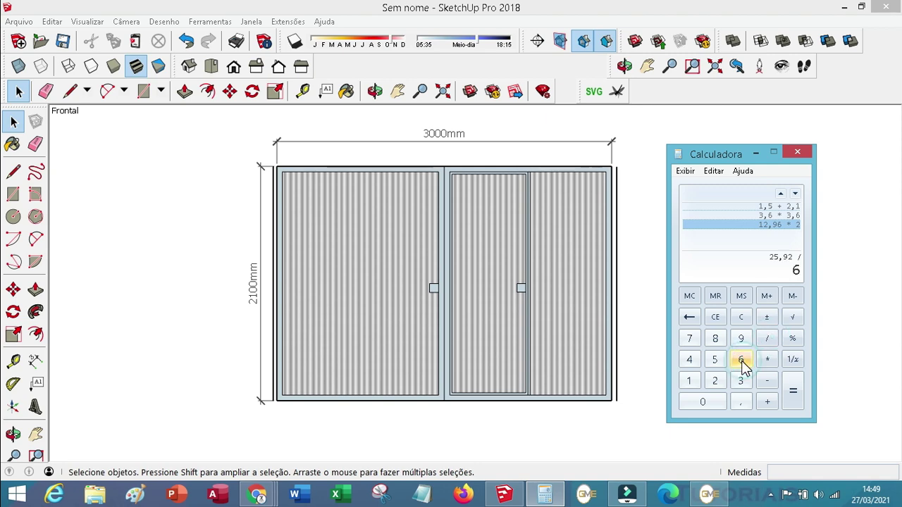
{"action": "left_click", "coordinate": [793, 391]}
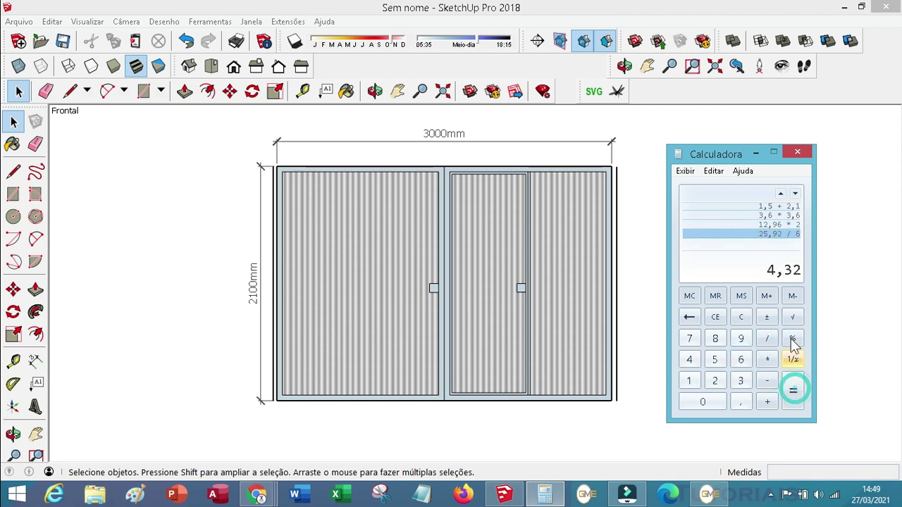
- Back in the GME product materials, set the quantity of METALON 50X30 #20(0,90) to 4,32
{"action": "left_click", "coordinate": [708, 495]}
{"action": "type", "text": "4,"}
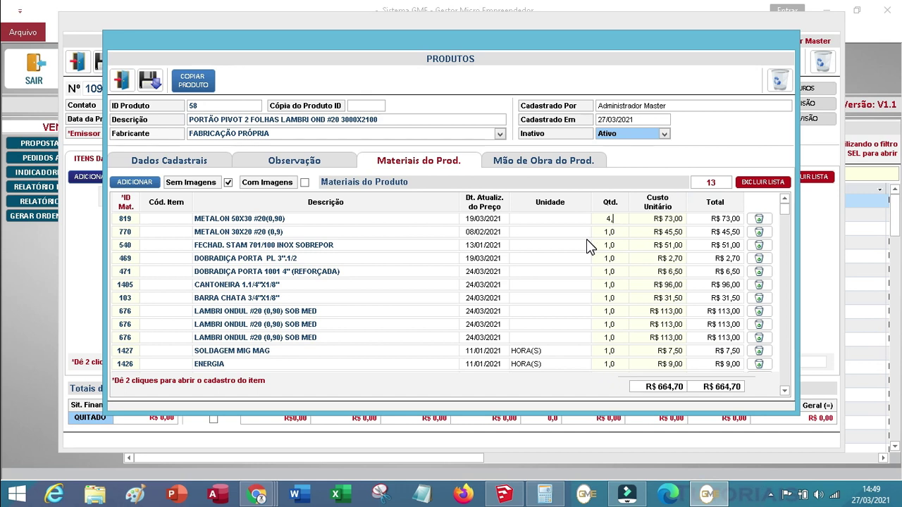
{"action": "type", "text": "32"}
{"action": "key", "text": "Tab"}
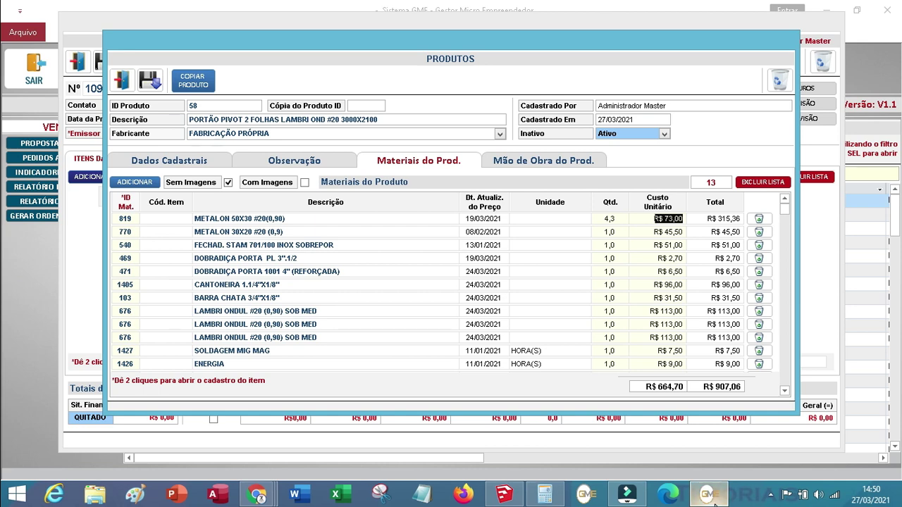
- Return to the gate drawing in SketchUp with the calculator, clear it and add 0,7 and 2 for the METALON 30X20
{"action": "left_click", "coordinate": [504, 493]}
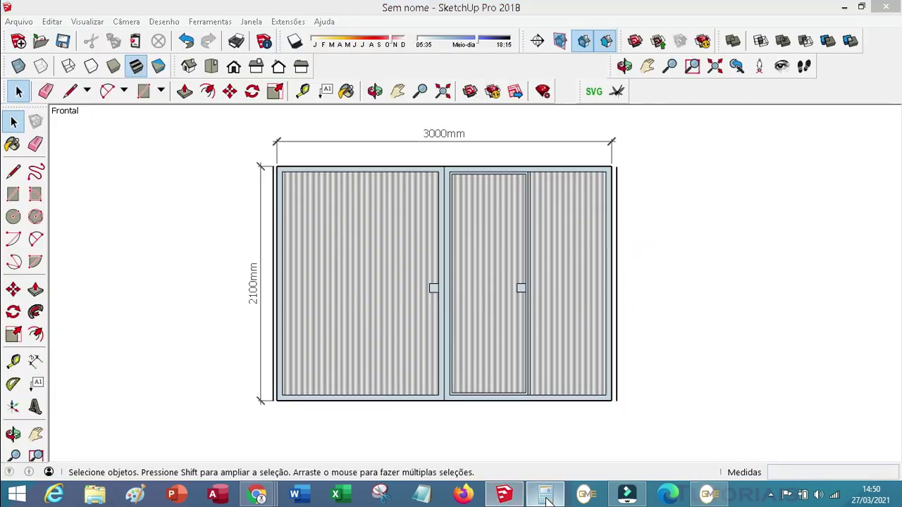
{"action": "left_click", "coordinate": [545, 493]}
{"action": "left_click", "coordinate": [740, 317]}
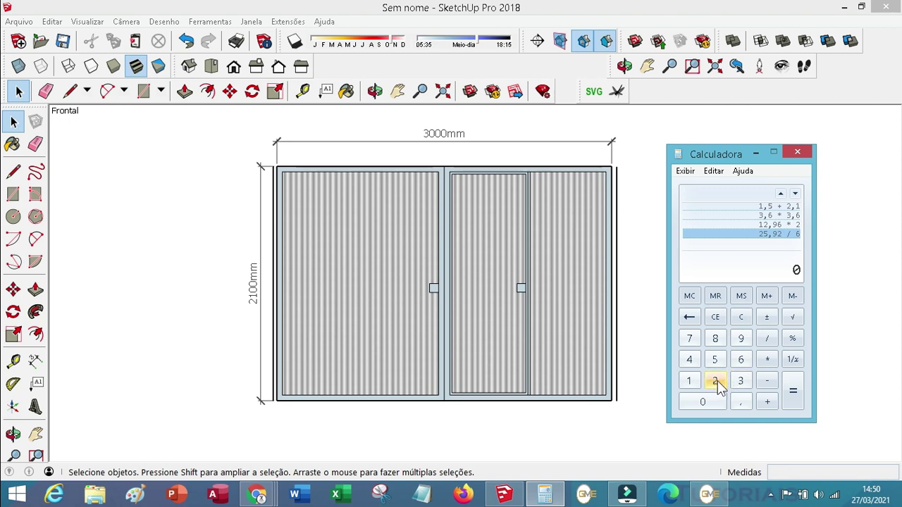
{"action": "left_click", "coordinate": [744, 401]}
{"action": "left_click", "coordinate": [690, 341]}
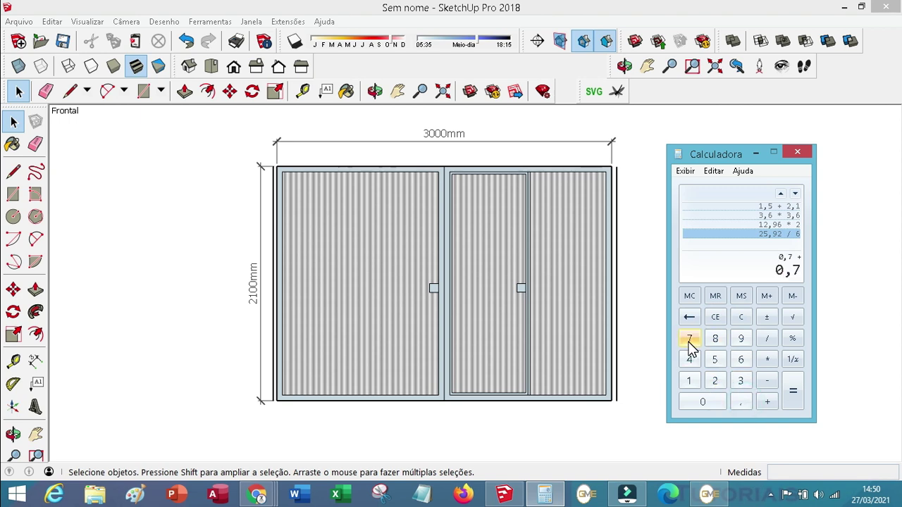
{"action": "type", "text": "+2"}
{"action": "type", "text": ","}
{"action": "type", "text": "7"}
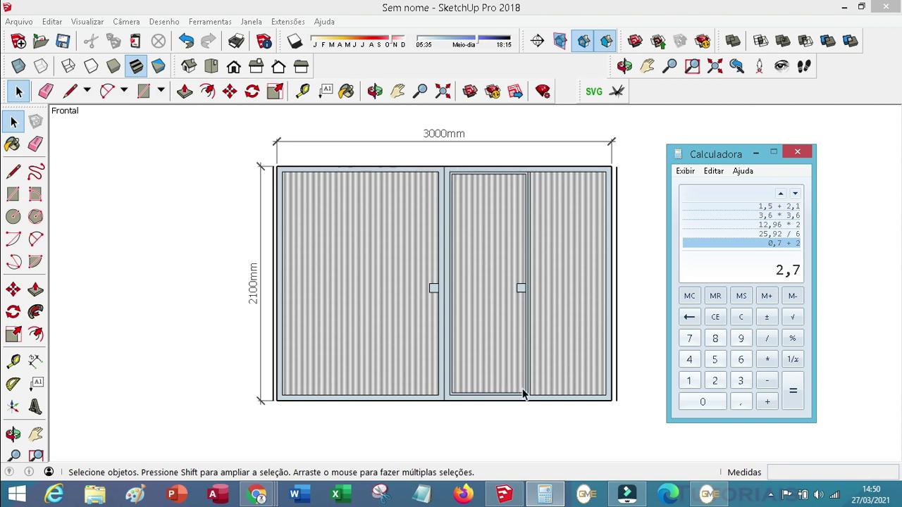
- Multiply the METALON 30X20 sum by 2 and divide it by 6
{"action": "left_click", "coordinate": [767, 359]}
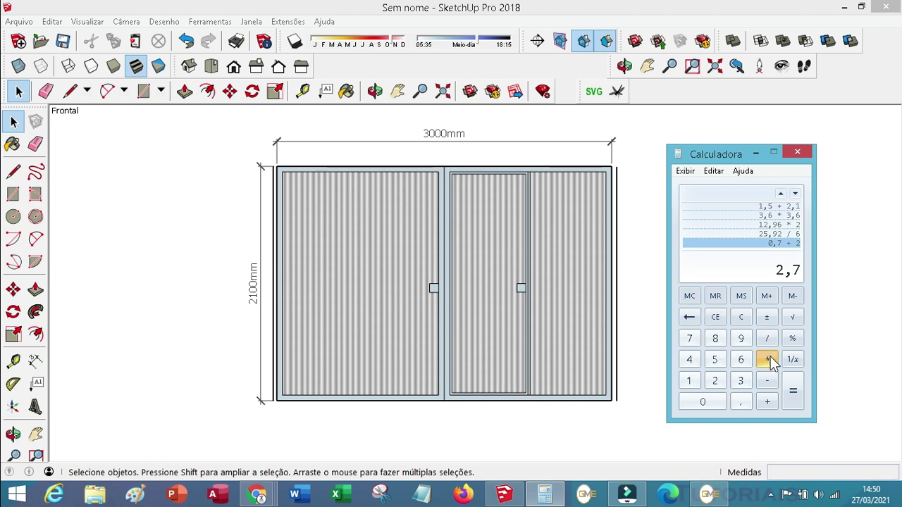
{"action": "left_click", "coordinate": [715, 381]}
{"action": "left_click", "coordinate": [802, 401]}
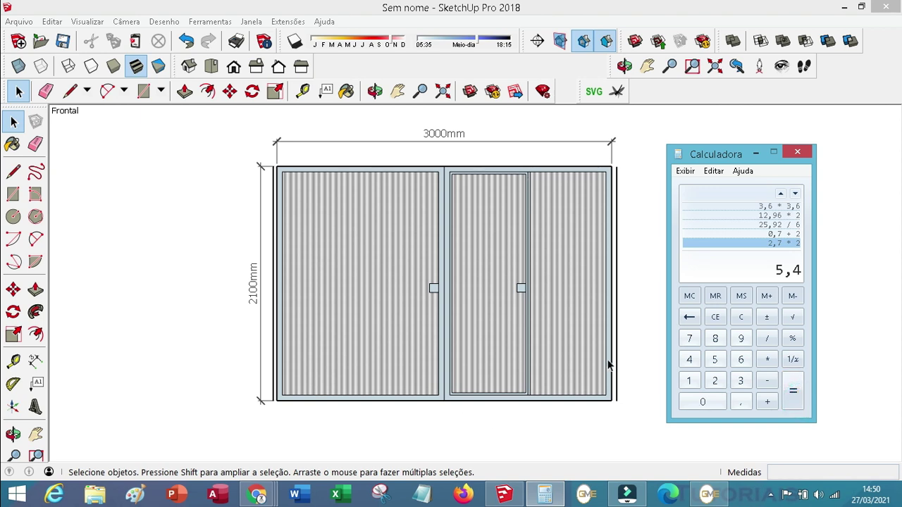
{"action": "left_click", "coordinate": [766, 338]}
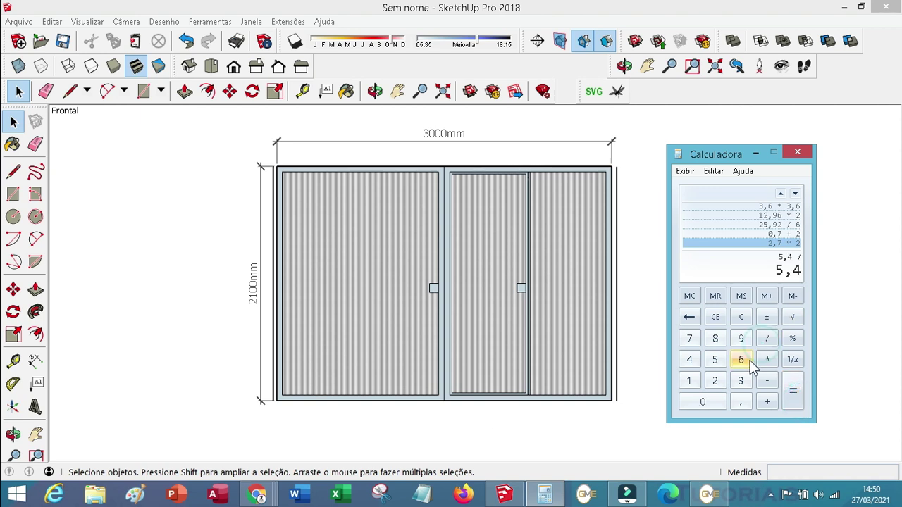
{"action": "left_click", "coordinate": [741, 360]}
{"action": "left_click", "coordinate": [793, 391]}
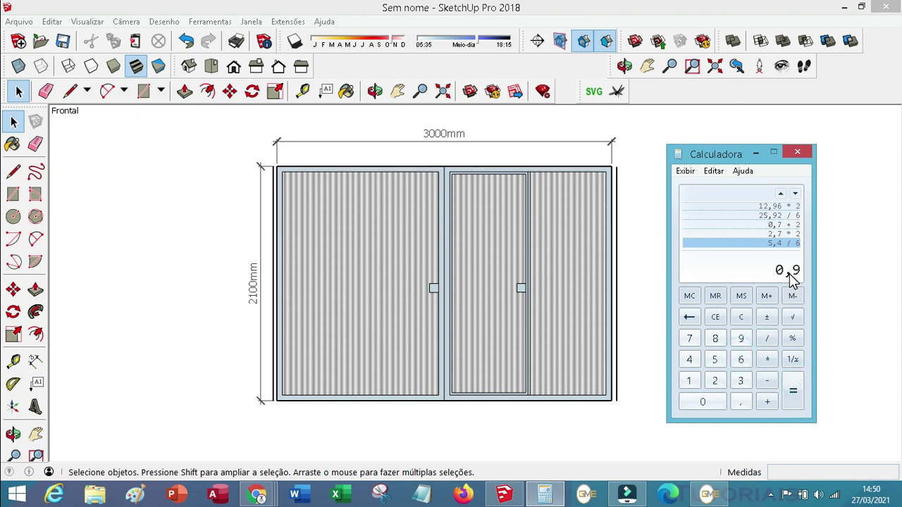
- Back in the GME product materials, set the quantity of METALON 30X20 #20 (0,9) to 0,9
{"action": "left_click", "coordinate": [706, 493]}
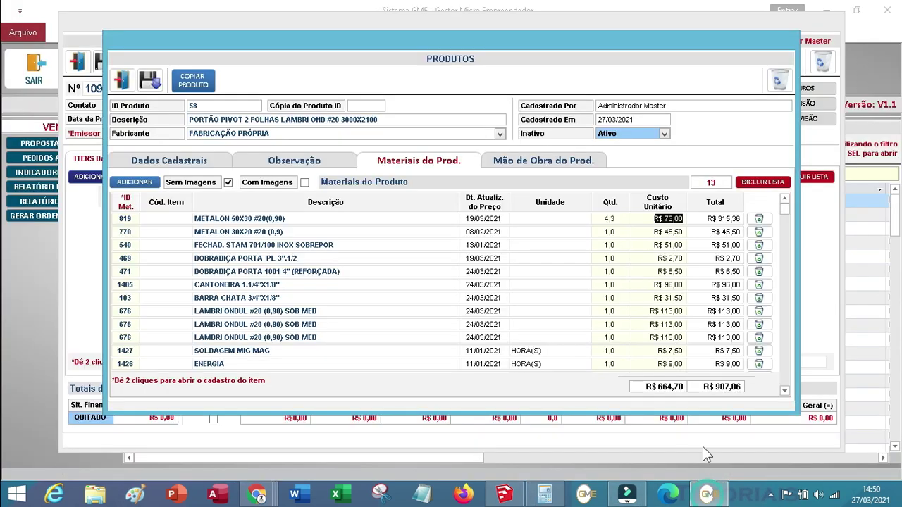
{"action": "left_click", "coordinate": [615, 232]}
{"action": "key", "text": "BackSpace"}
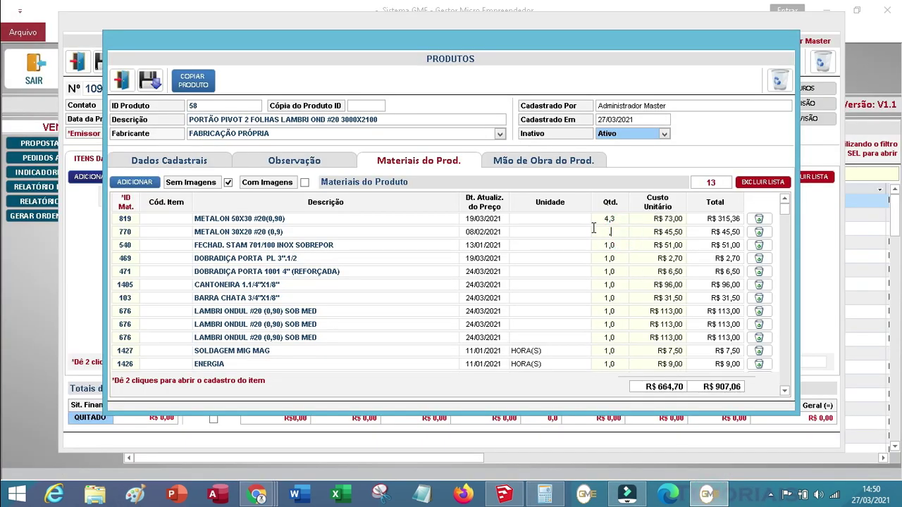
{"action": "key", "text": "Tab"}
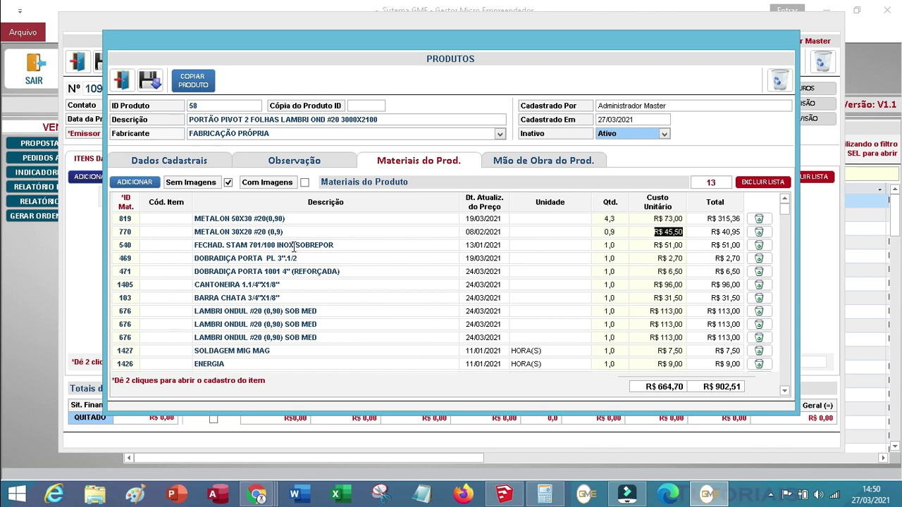
- Set the quantities to 2 for FECHAD. STAM 701/100, 3 for DOBRADIÇA PORTA PL 3".1/2 and 6 for DOBRADIÇA PORTA 1001 4"
{"action": "left_click", "coordinate": [602, 242]}
{"action": "left_click", "coordinate": [623, 259]}
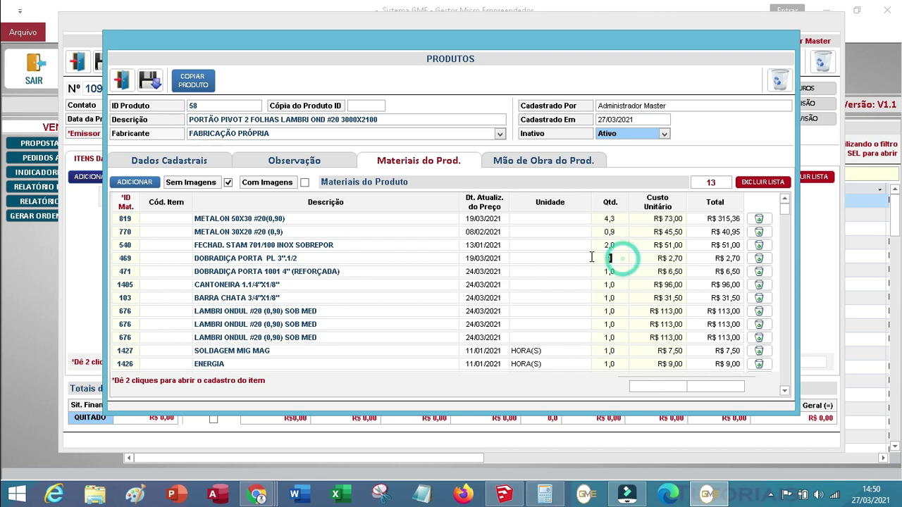
{"action": "type", "text": "3"}
{"action": "left_click", "coordinate": [624, 272]}
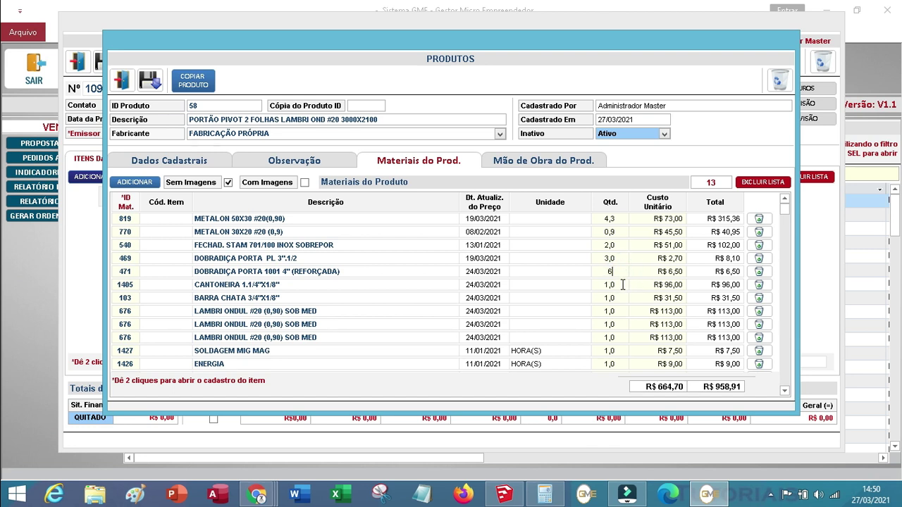
- Select the CANTONEIRA 1.1/4"X1/8" quantity for editing and multiply 2,1 by 2 in the cleared calculator
{"action": "left_click", "coordinate": [623, 285]}
{"action": "left_click", "coordinate": [545, 496]}
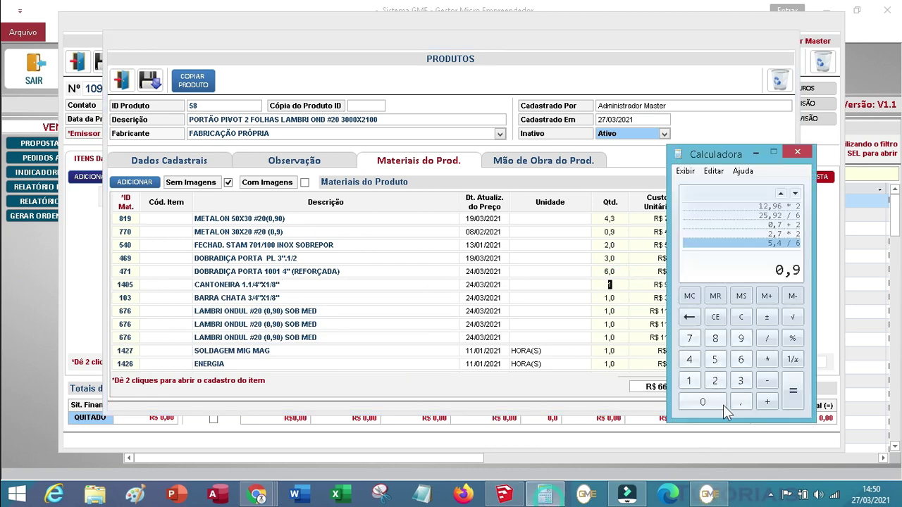
{"action": "left_click", "coordinate": [739, 319]}
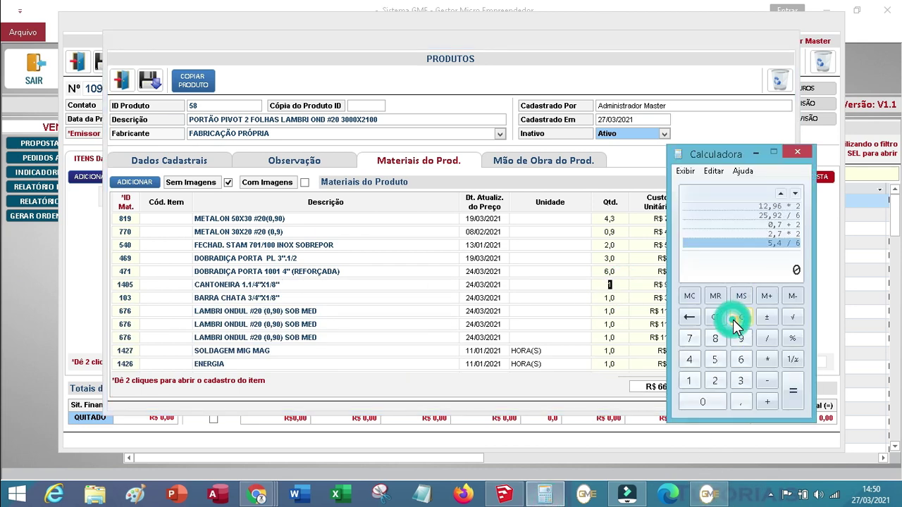
{"action": "left_click", "coordinate": [723, 380]}
{"action": "left_click", "coordinate": [741, 402]}
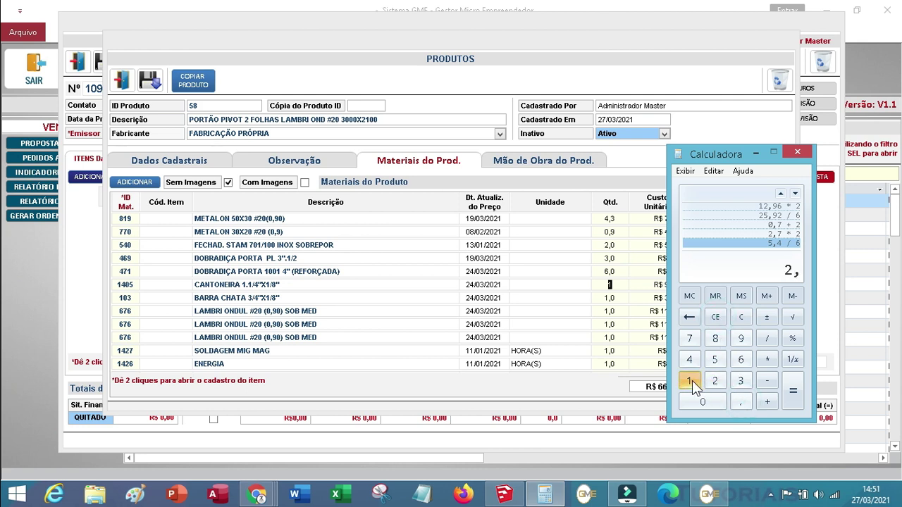
{"action": "left_click", "coordinate": [693, 381]}
{"action": "left_click", "coordinate": [767, 360]}
{"action": "left_click", "coordinate": [715, 381]}
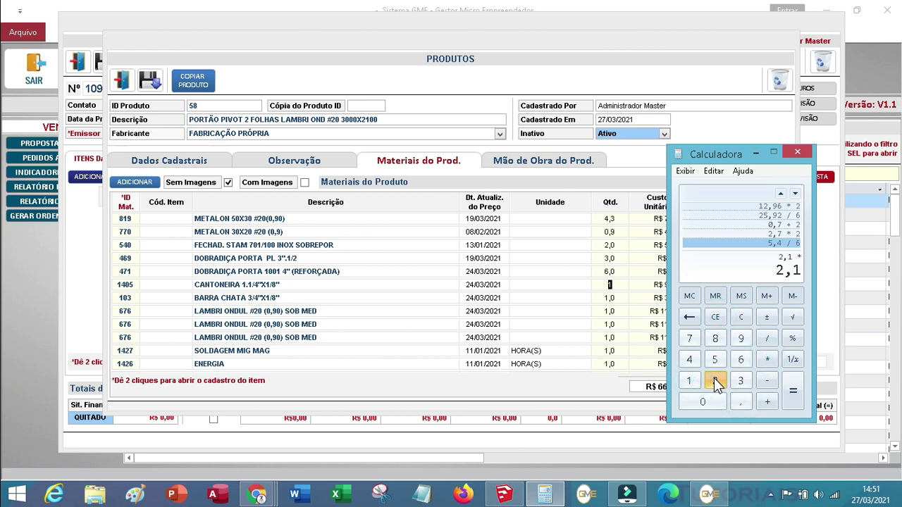
{"action": "left_click", "coordinate": [793, 397]}
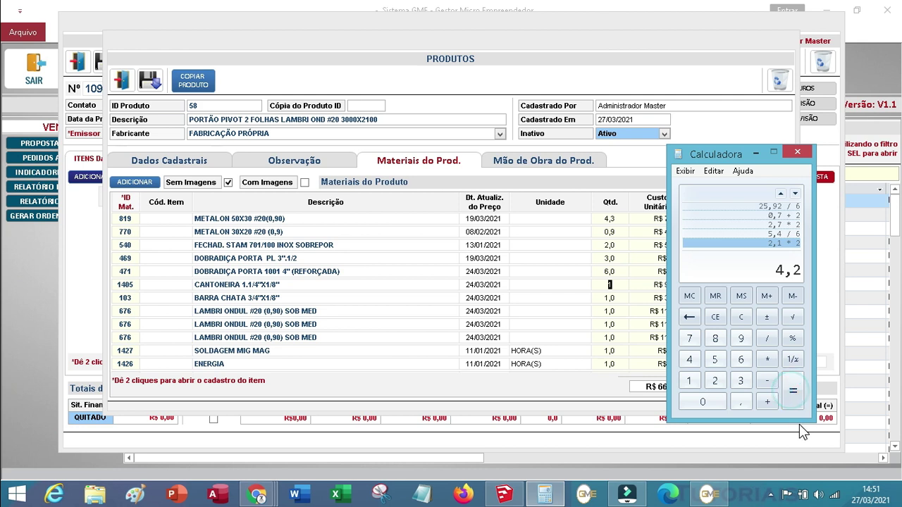
- Add 0,2 to the CANTONEIRA length and divide the sum by 6
{"action": "left_click", "coordinate": [770, 401]}
{"action": "left_click", "coordinate": [741, 402]}
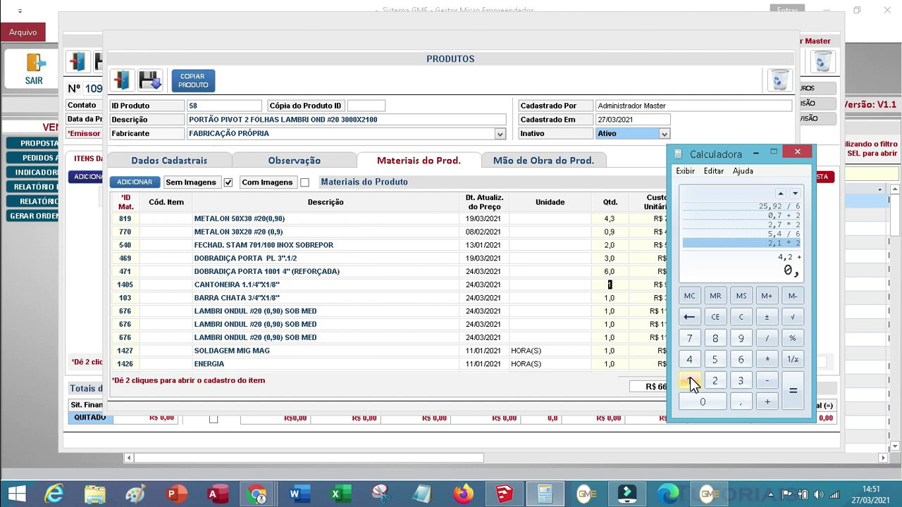
{"action": "left_click", "coordinate": [716, 381]}
{"action": "left_click", "coordinate": [797, 395]}
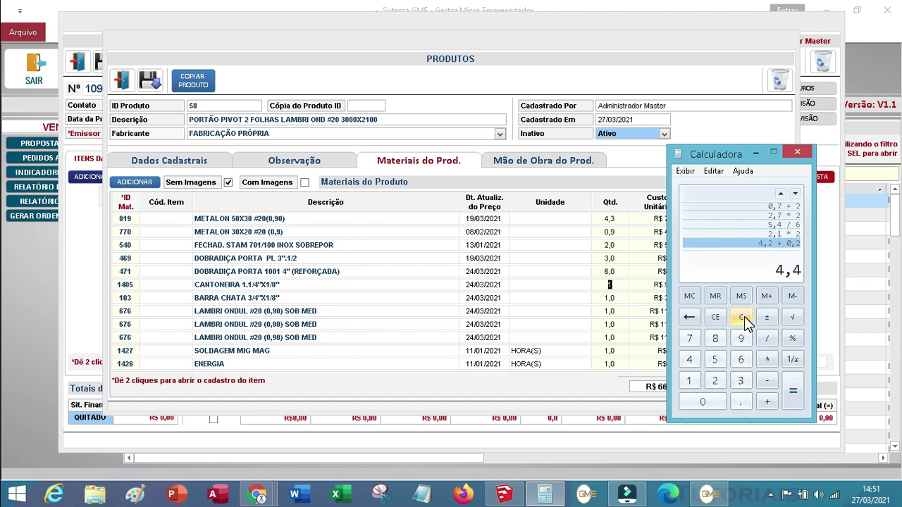
{"action": "left_click", "coordinate": [764, 339]}
{"action": "left_click", "coordinate": [741, 360]}
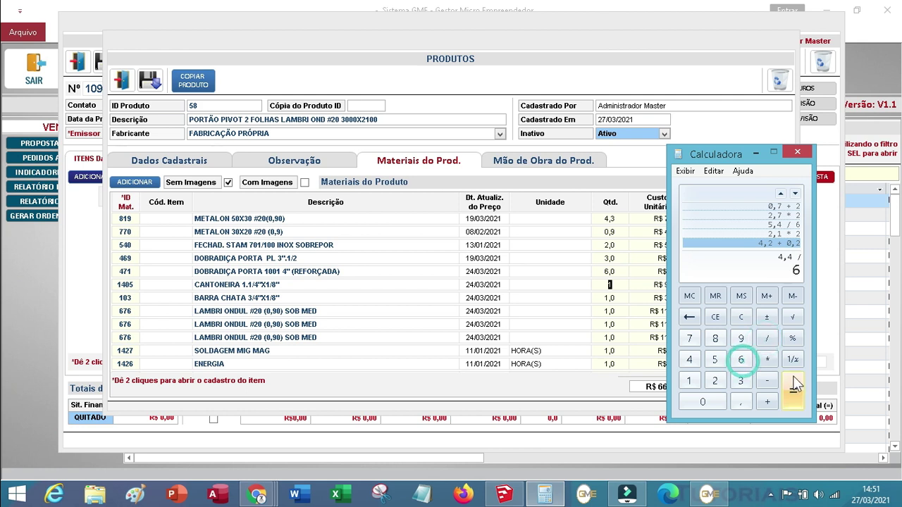
{"action": "left_click", "coordinate": [795, 380]}
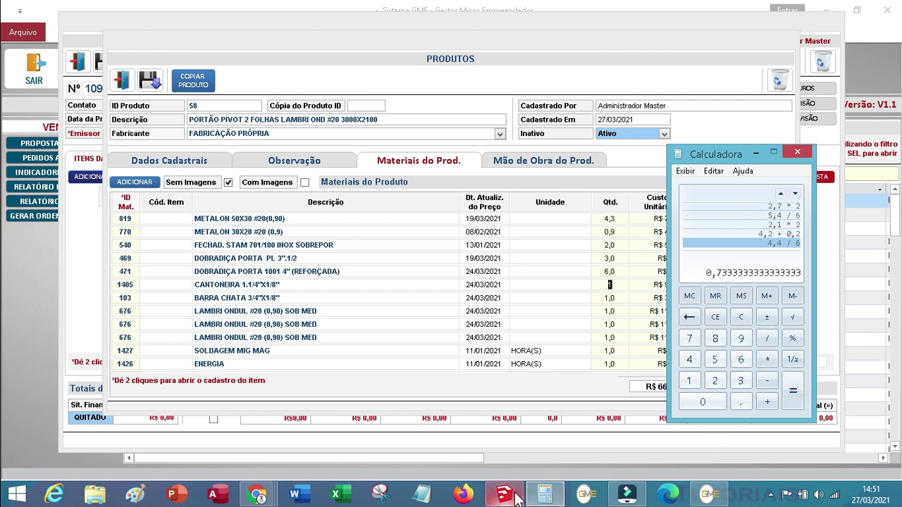
- Switch back to the GME product materials and set the CANTONEIRA 1.1/4"X1/8" quantity to 0,73
{"action": "left_click", "coordinate": [708, 493]}
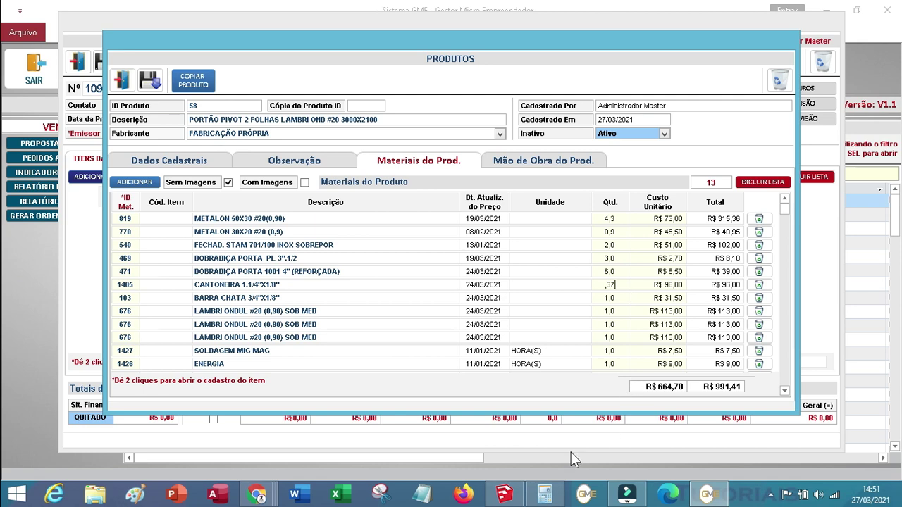
{"action": "left_click", "coordinate": [548, 499]}
{"action": "left_click", "coordinate": [548, 499]}
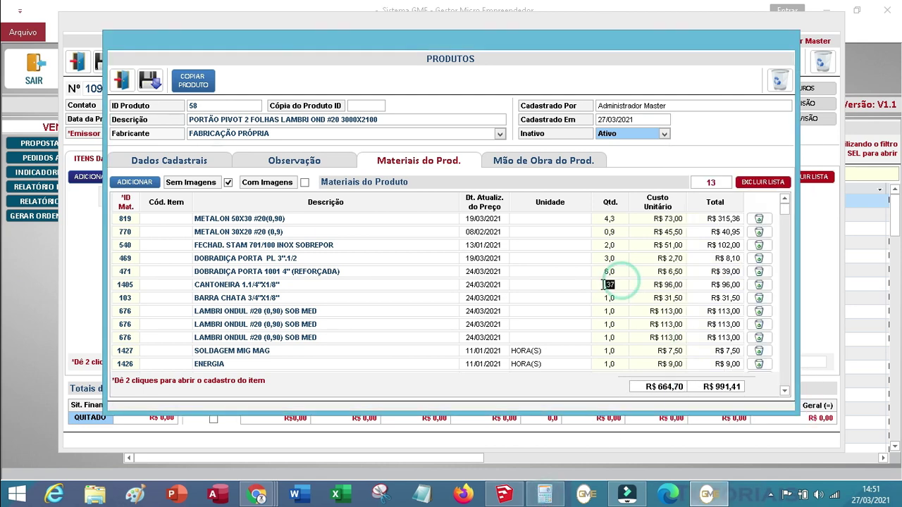
{"action": "key", "text": "BackSpace"}
{"action": "key", "text": "Tab"}
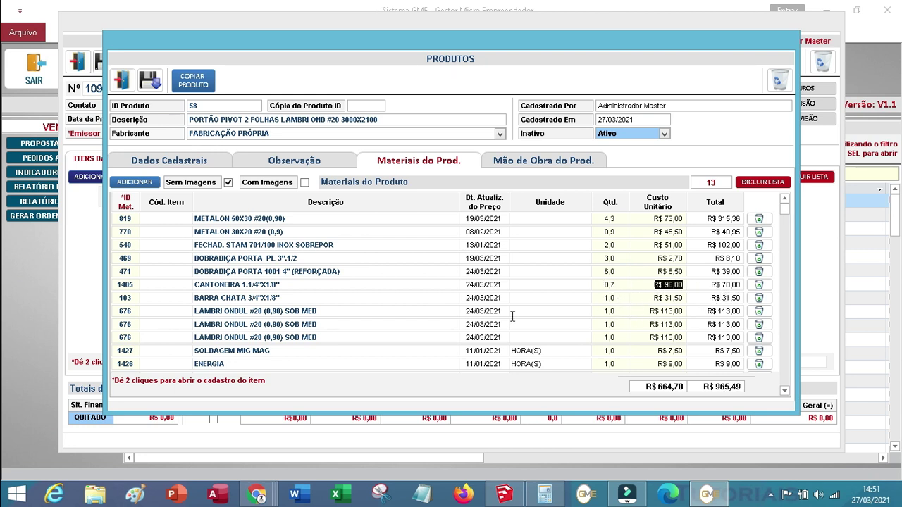
- Switch to the calculator over the SketchUp gate drawing, clear it and multiply 2,1 by 3 for the BARRA CHATA length
{"action": "left_click", "coordinate": [543, 494]}
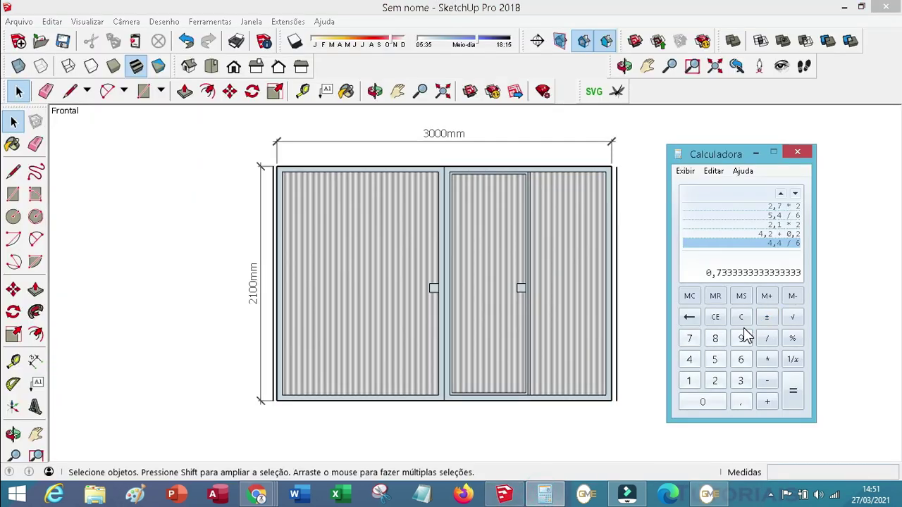
{"action": "left_click", "coordinate": [742, 319]}
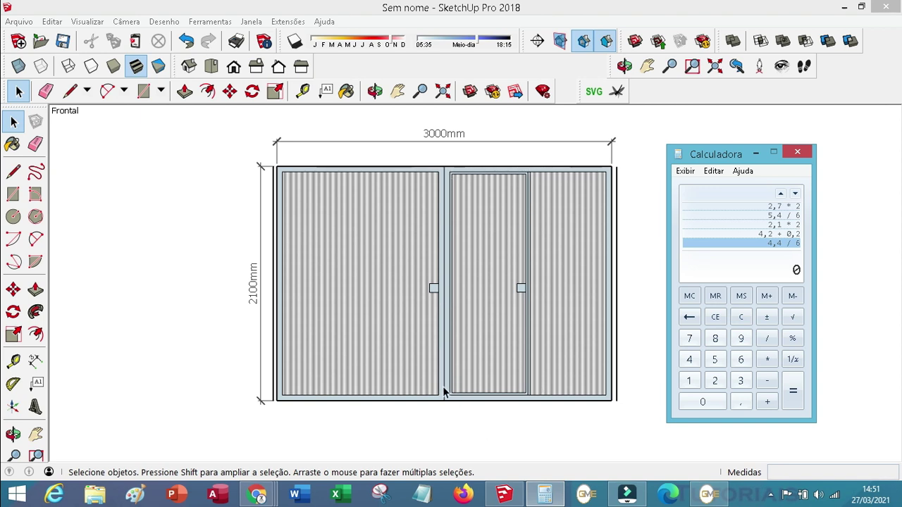
{"action": "left_click", "coordinate": [715, 382]}
{"action": "left_click", "coordinate": [744, 403]}
{"action": "left_click", "coordinate": [691, 381]}
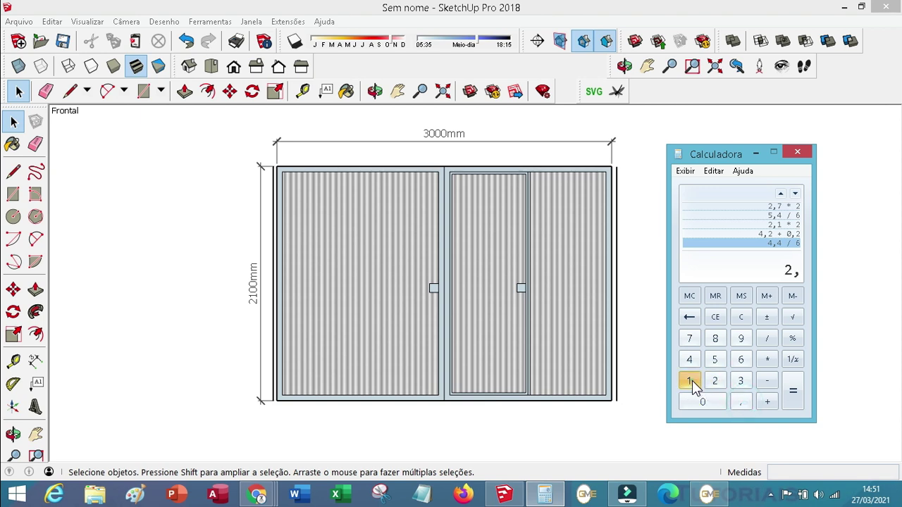
{"action": "left_click", "coordinate": [768, 359]}
{"action": "left_click", "coordinate": [741, 381]}
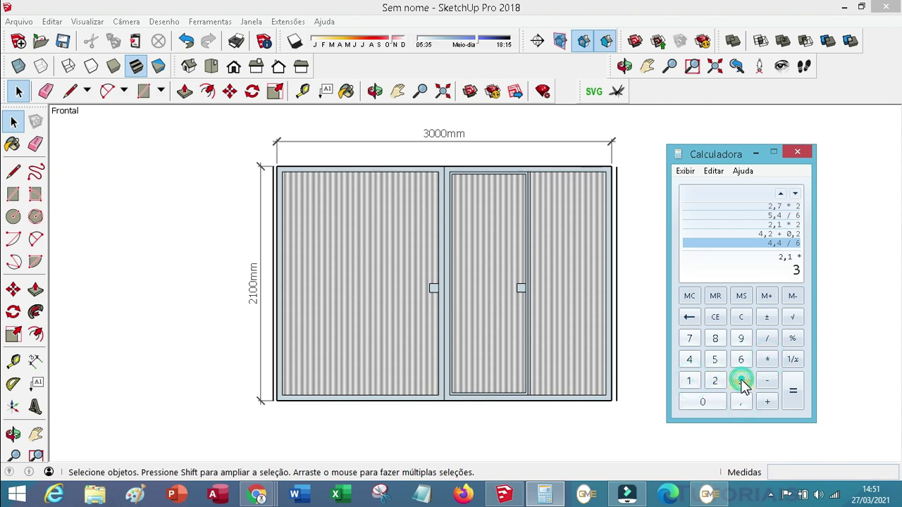
{"action": "left_click", "coordinate": [794, 407]}
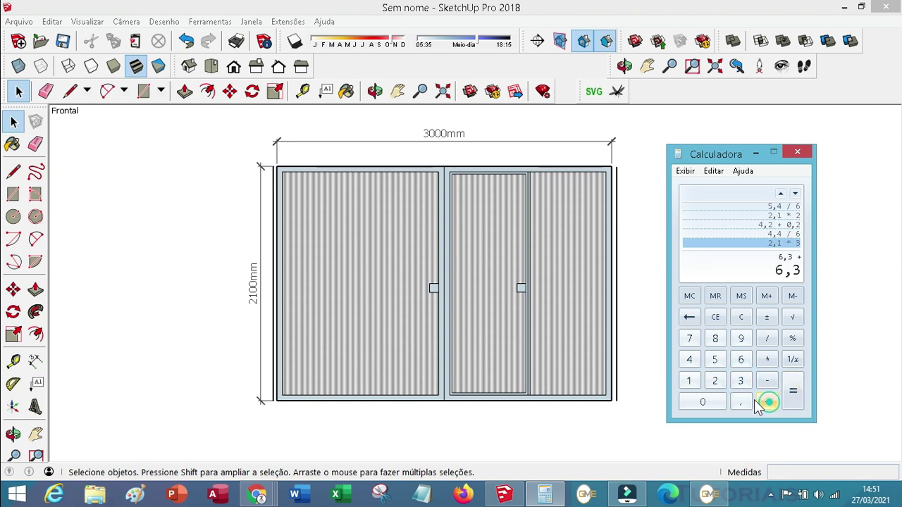
- Add 0,7 to the BARRA CHATA length and divide the sum by 6
{"action": "left_click", "coordinate": [742, 402]}
{"action": "left_click", "coordinate": [690, 338]}
{"action": "left_click", "coordinate": [795, 406]}
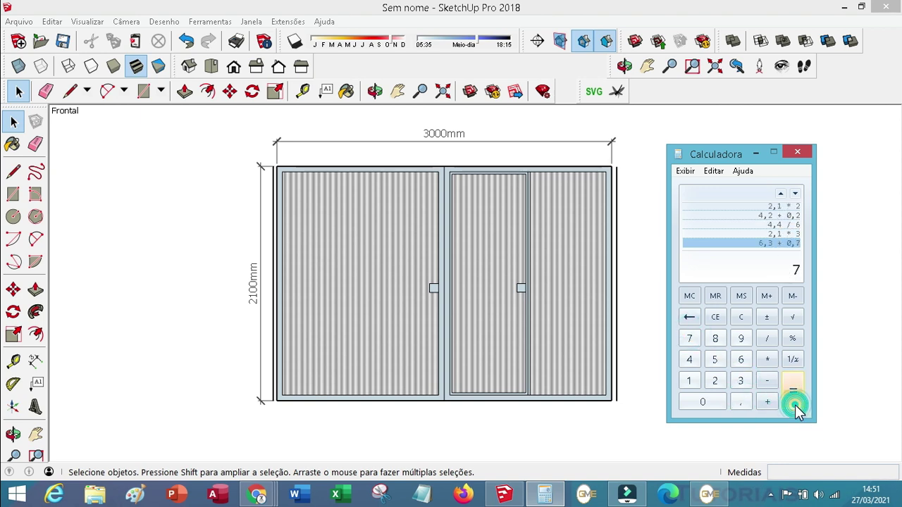
{"action": "left_click", "coordinate": [767, 338]}
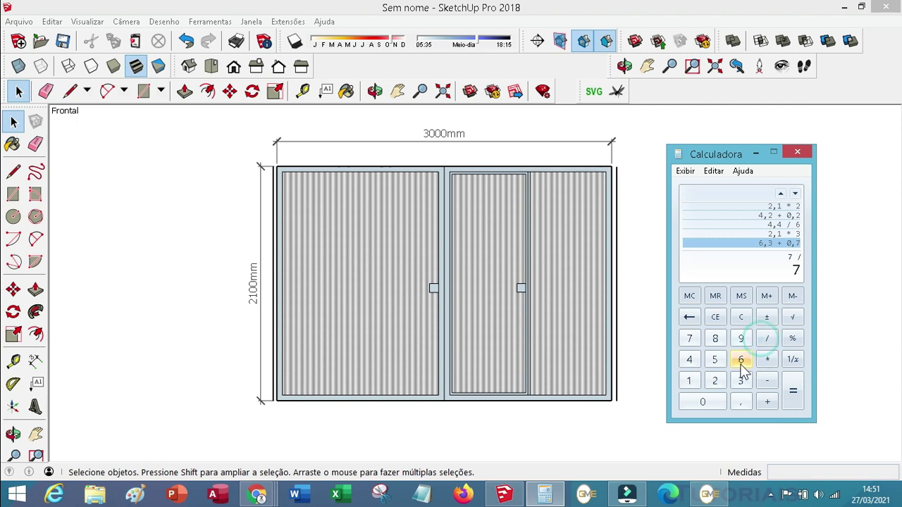
{"action": "left_click", "coordinate": [741, 363]}
{"action": "left_click", "coordinate": [793, 392]}
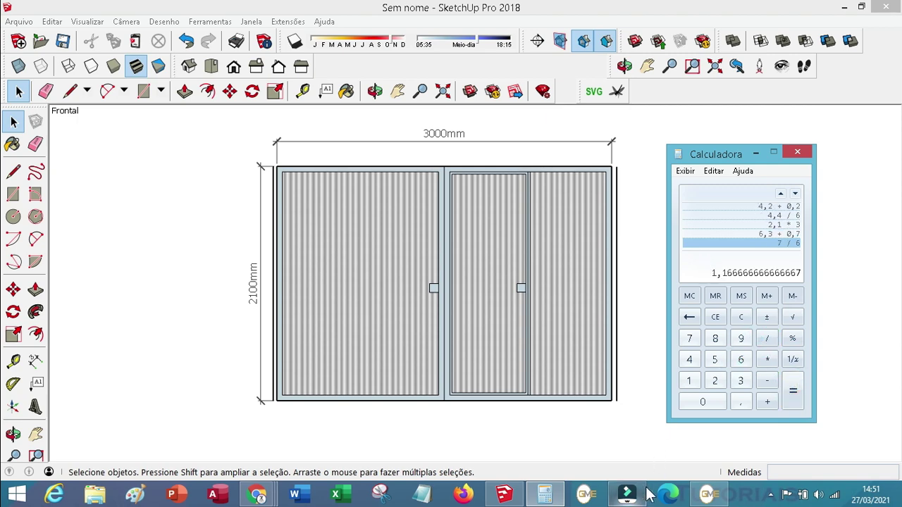
- Return to the GME product materials and set the BARRA CHATA 3/4"X1/8" quantity to 1,2
{"action": "left_click", "coordinate": [556, 495]}
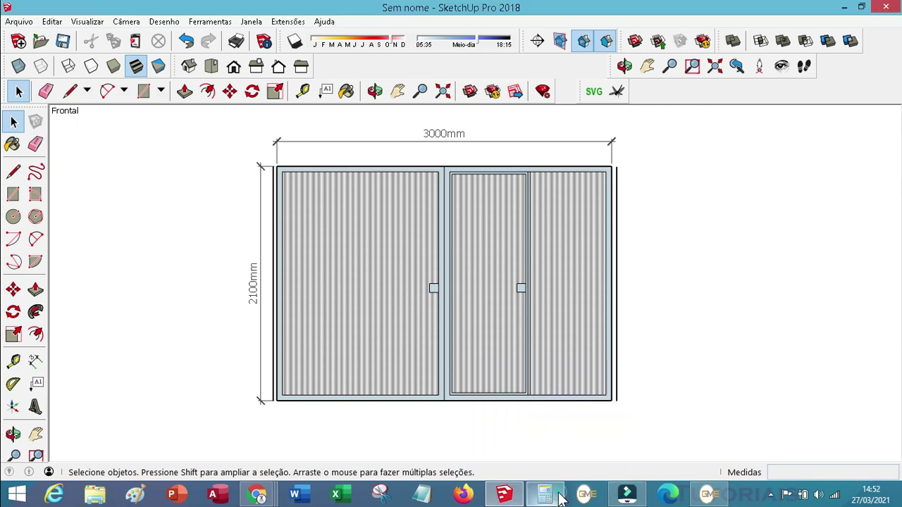
{"action": "left_click", "coordinate": [726, 497]}
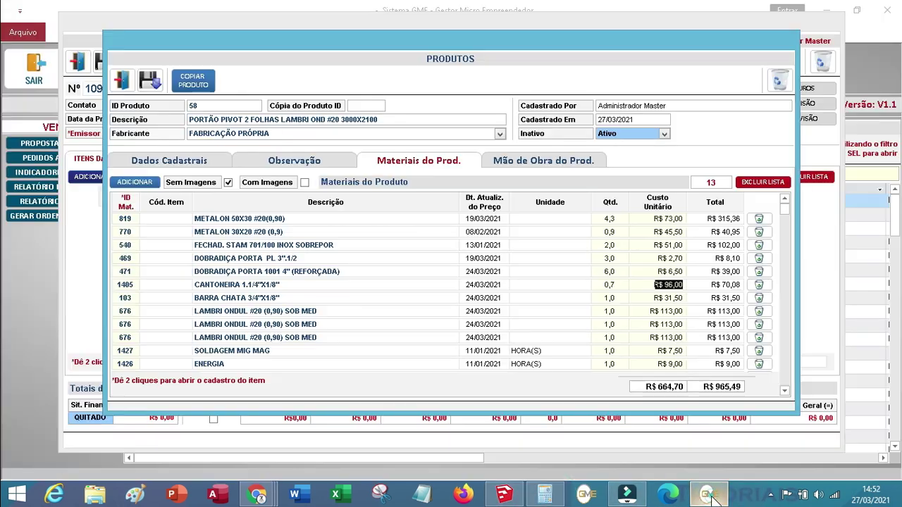
{"action": "double_click", "coordinate": [618, 299]}
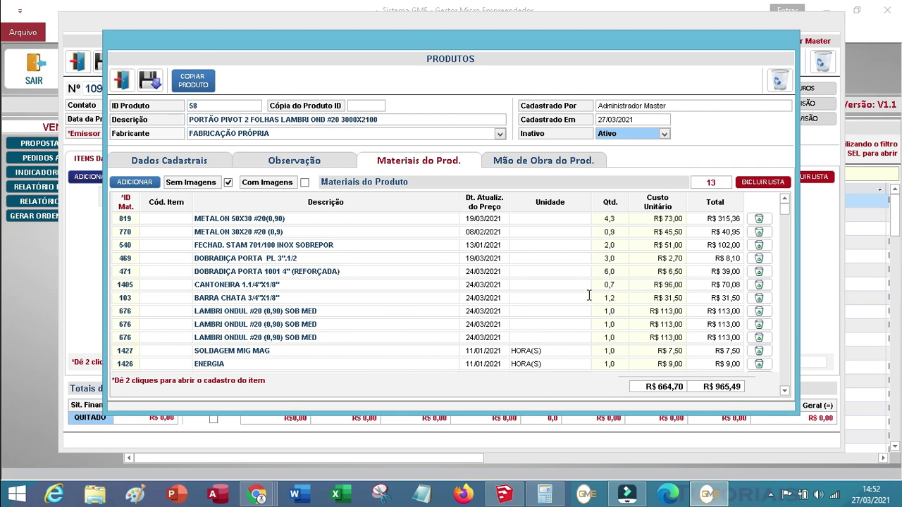
{"action": "key", "text": "Tab"}
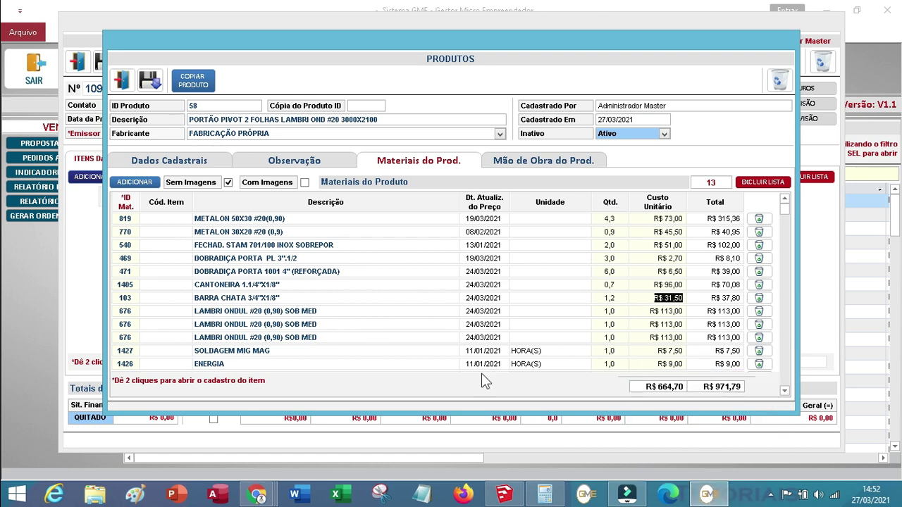
- With the SketchUp gate drawing in view, clear the calculator and multiply 1,4 by 2 for the large gate leaf's LAMBRI area
{"action": "left_click", "coordinate": [503, 493]}
{"action": "left_click", "coordinate": [544, 493]}
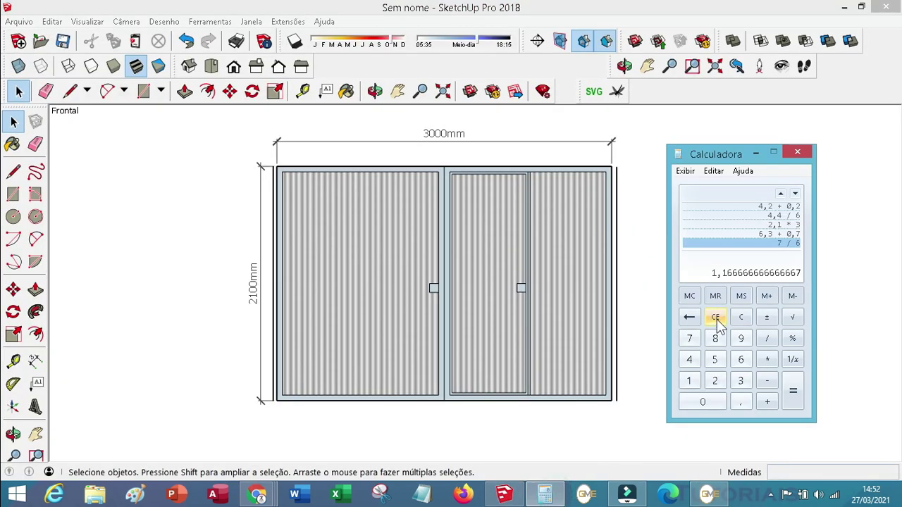
{"action": "left_click", "coordinate": [741, 317]}
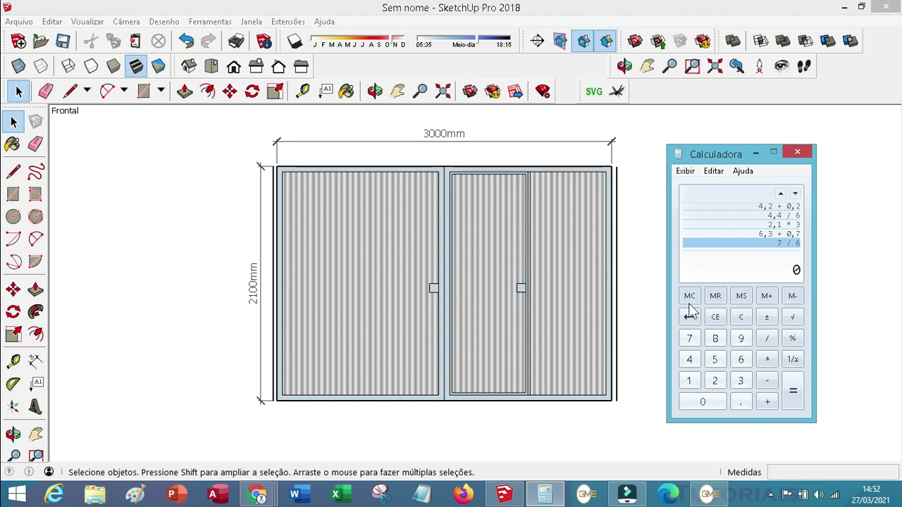
{"action": "left_click", "coordinate": [689, 380]}
{"action": "left_click", "coordinate": [744, 402]}
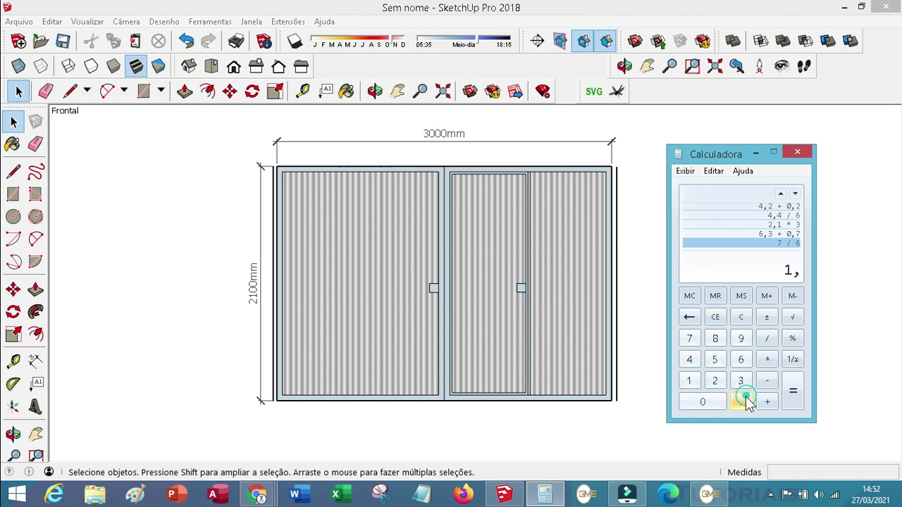
{"action": "left_click", "coordinate": [689, 361]}
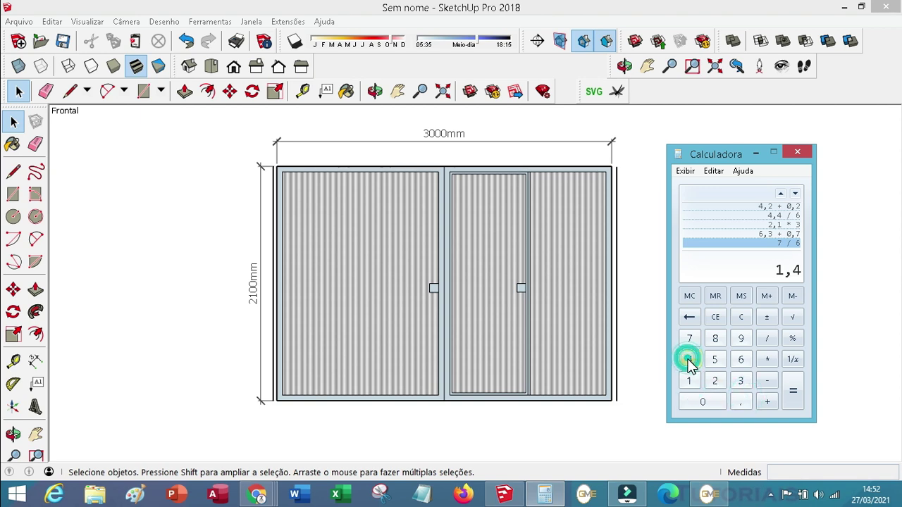
{"action": "left_click", "coordinate": [768, 360]}
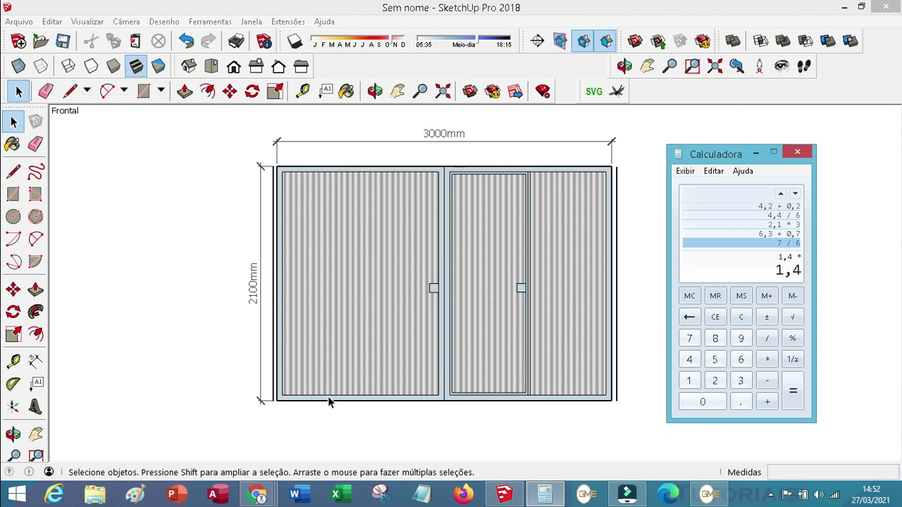
{"action": "left_click", "coordinate": [767, 359]}
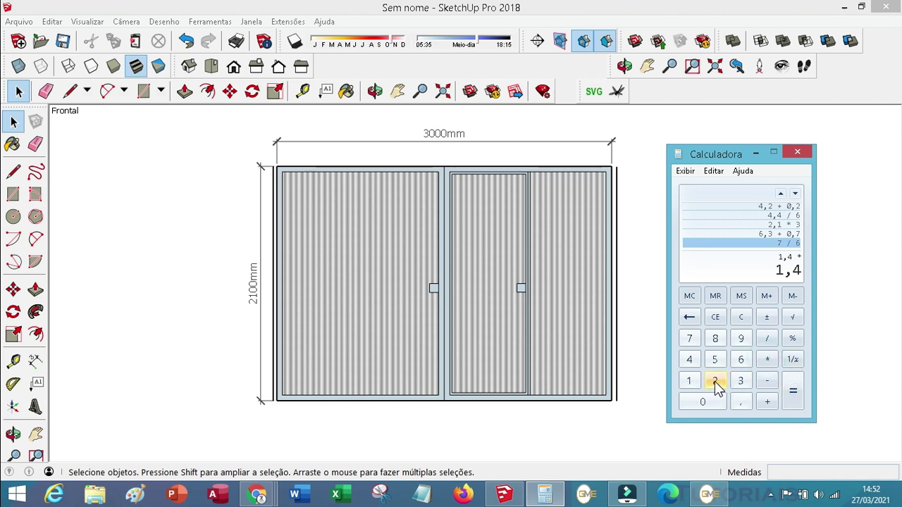
{"action": "left_click", "coordinate": [714, 386]}
{"action": "left_click", "coordinate": [793, 396]}
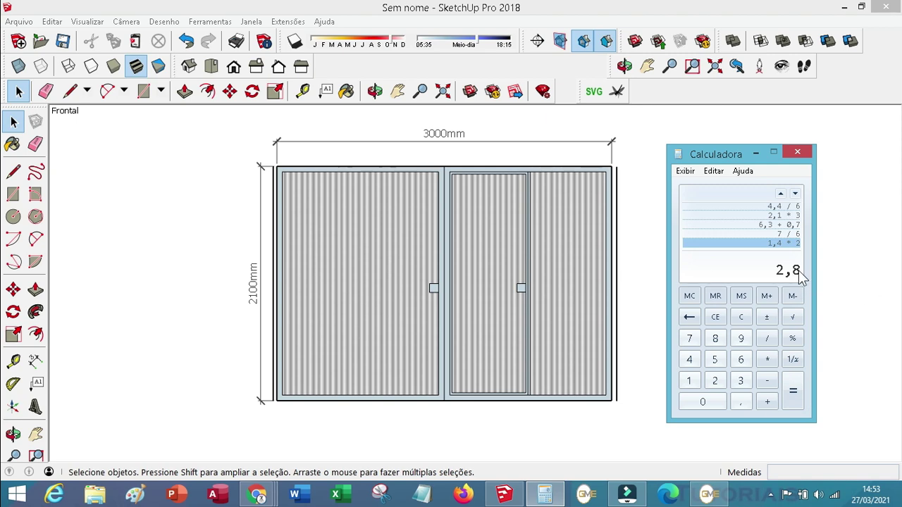
- In the GME product materials, set the quantity of the first LAMBRI ONDUL #20 (0,90) row to 2,8
{"action": "left_click", "coordinate": [708, 494]}
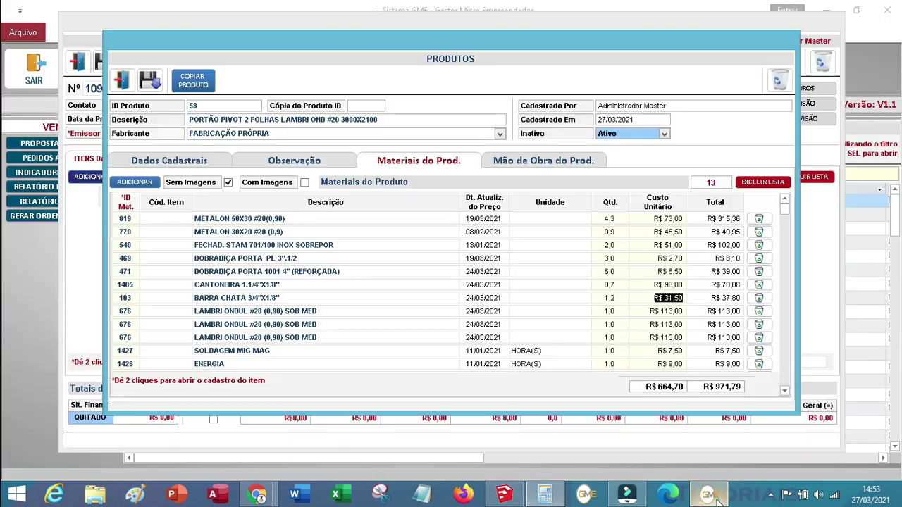
{"action": "left_click", "coordinate": [608, 311]}
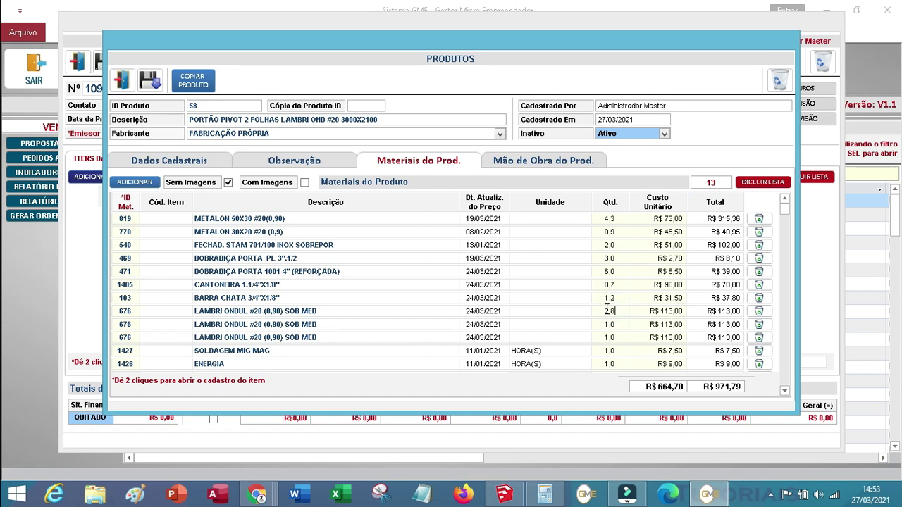
{"action": "type", "text": "2,8"}
{"action": "key", "text": "Tab"}
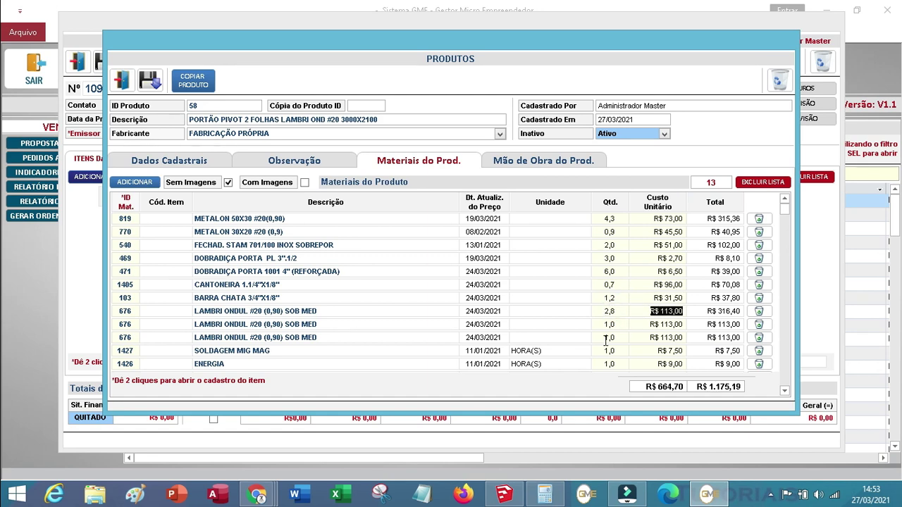
- Beside the SketchUp gate drawing, clear the calculator and multiply 0,66 by 1,95 for the next LAMBRI panel's area
{"action": "left_click", "coordinate": [545, 495]}
{"action": "left_click", "coordinate": [504, 494]}
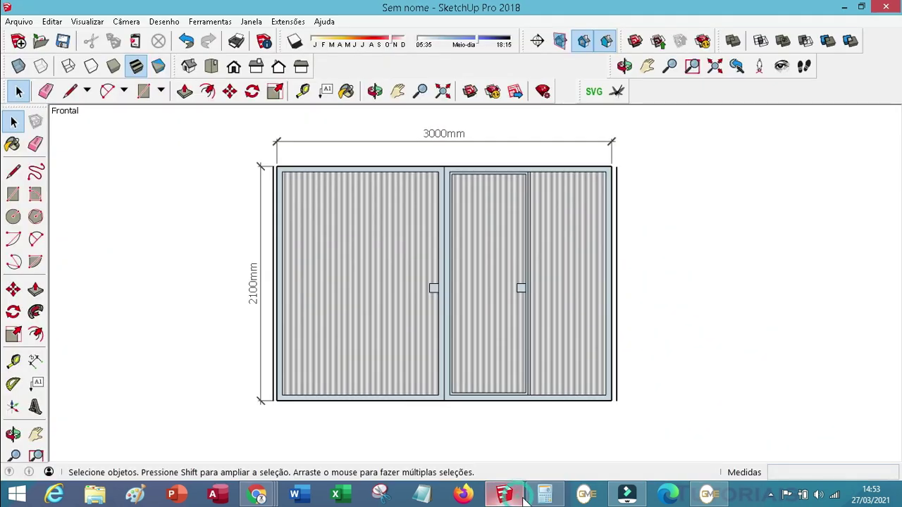
{"action": "left_click", "coordinate": [741, 317]}
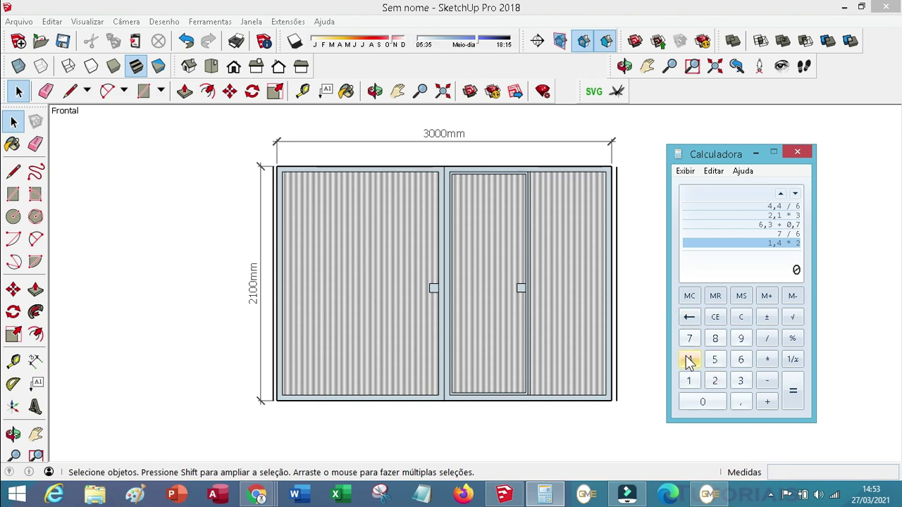
{"action": "left_click", "coordinate": [741, 402]}
{"action": "left_click", "coordinate": [741, 360]}
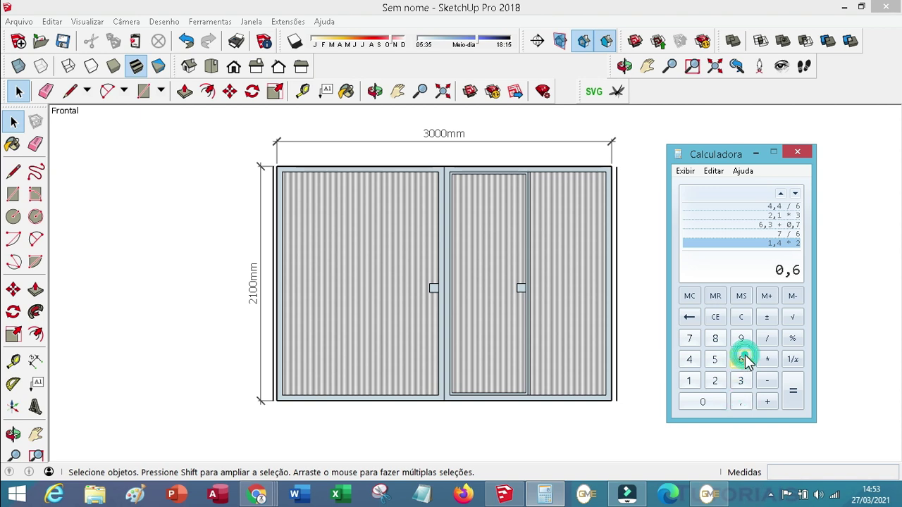
{"action": "left_click", "coordinate": [741, 360]}
{"action": "left_click", "coordinate": [767, 360]}
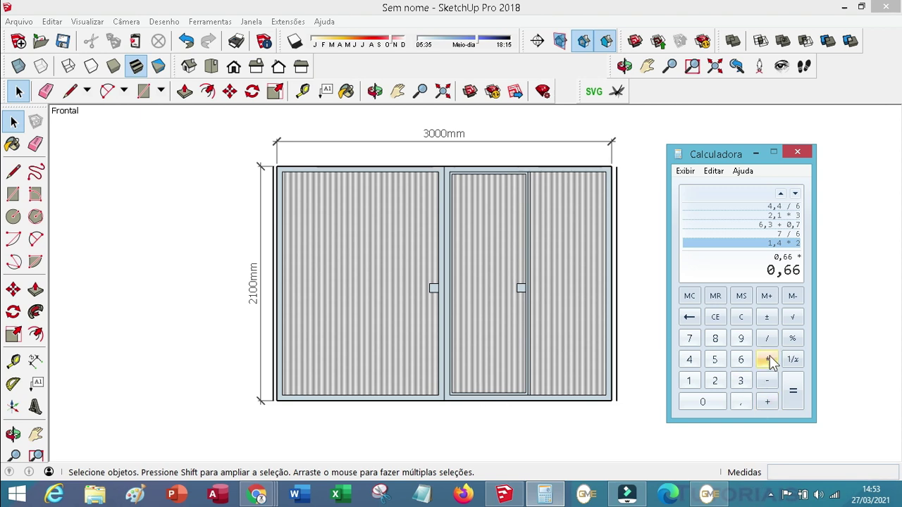
{"action": "left_click", "coordinate": [689, 381]}
{"action": "left_click", "coordinate": [740, 402]}
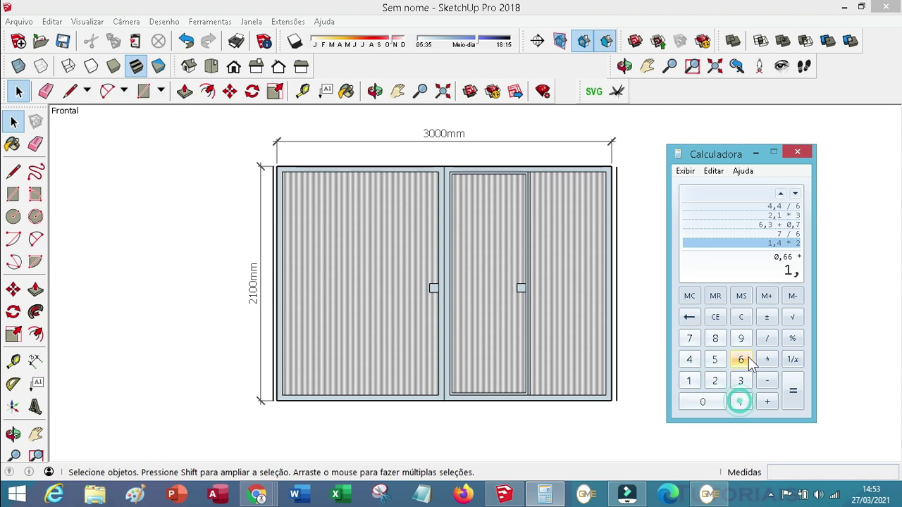
{"action": "left_click", "coordinate": [741, 339]}
{"action": "left_click", "coordinate": [715, 359]}
{"action": "left_click", "coordinate": [793, 392]}
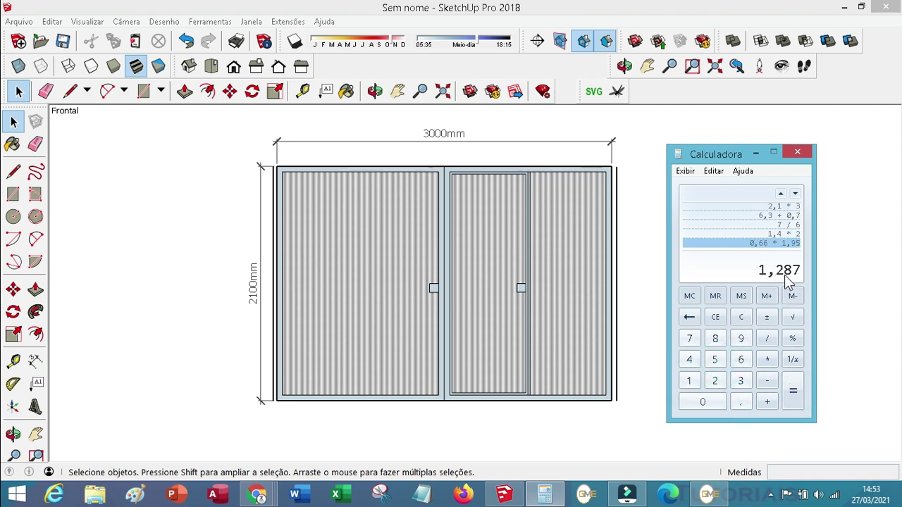
- In the GME product materials, set the quantity of the second LAMBRI ONDUL #20 (0,90) row to 1,3
{"action": "left_click", "coordinate": [713, 497]}
{"action": "left_click", "coordinate": [610, 324]}
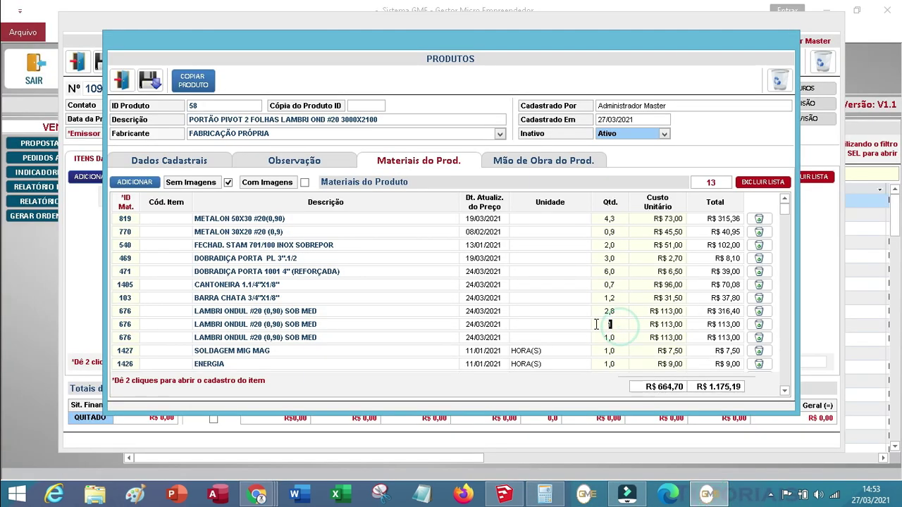
{"action": "type", "text": "1,3"}
{"action": "key", "text": "Return"}
{"action": "key", "text": "Return"}
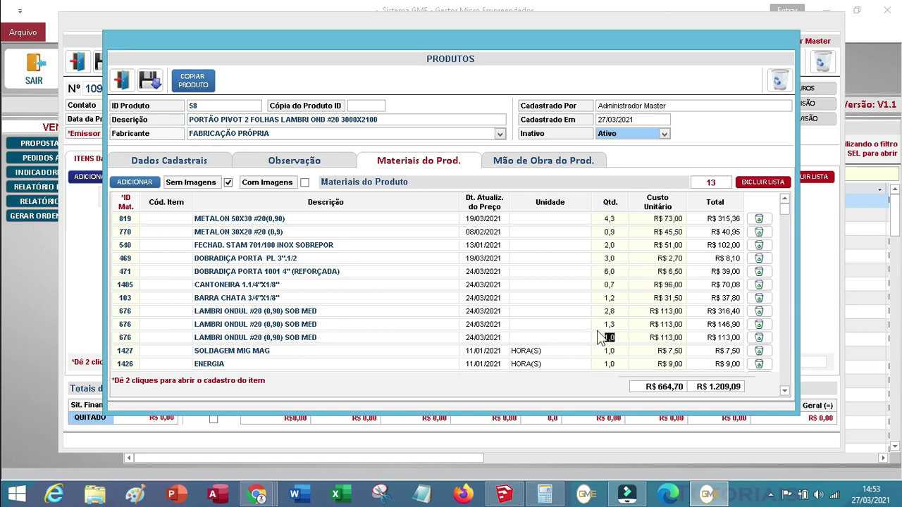
- Switch to the SketchUp gate drawing and measure the width of the fixed LAMBRI panel beside the small door with the Line tool
{"action": "left_click", "coordinate": [514, 496]}
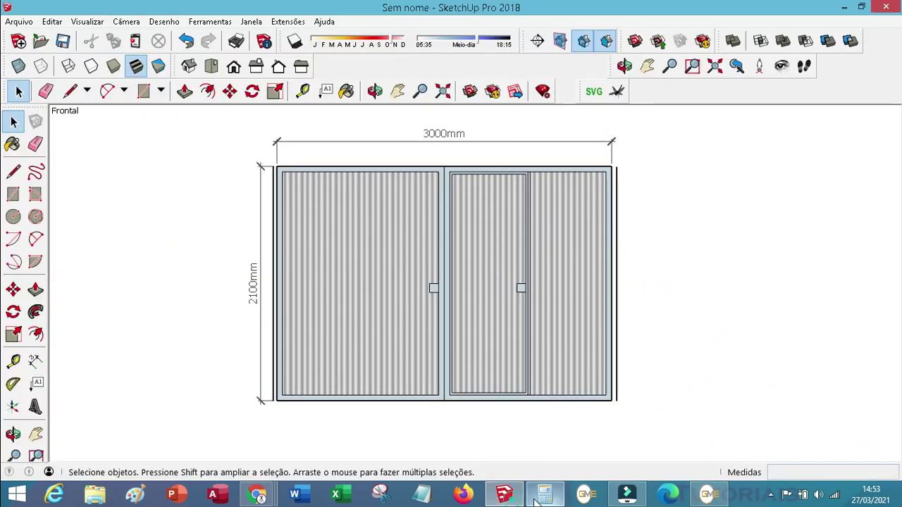
{"action": "left_click", "coordinate": [540, 497]}
{"action": "left_click", "coordinate": [570, 291]}
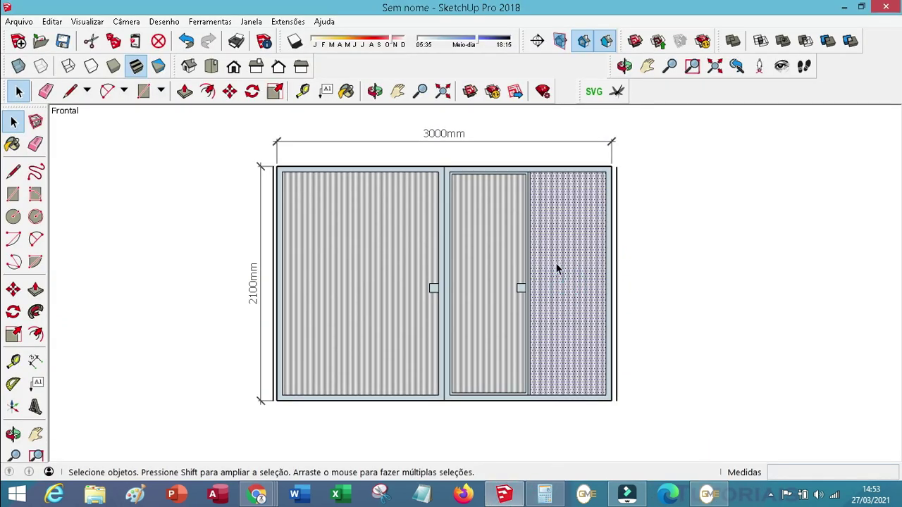
{"action": "left_click", "coordinate": [72, 90]}
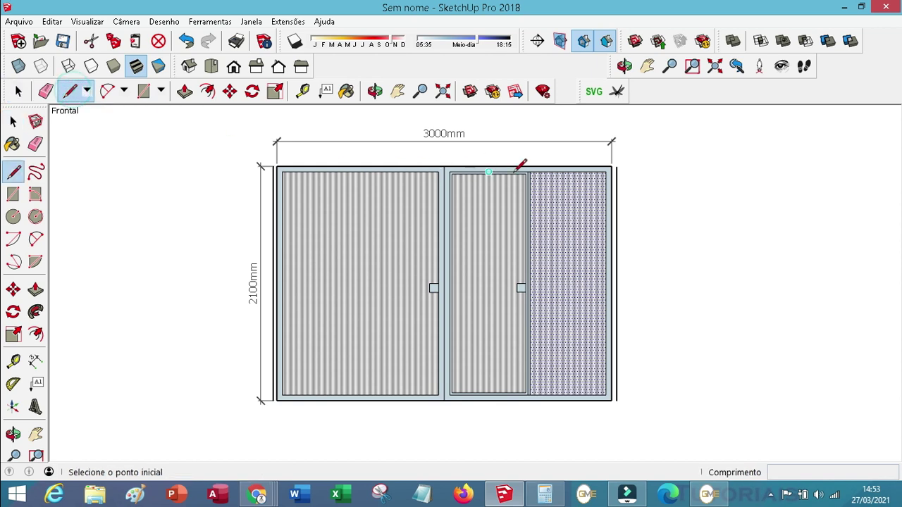
{"action": "left_click", "coordinate": [529, 172]}
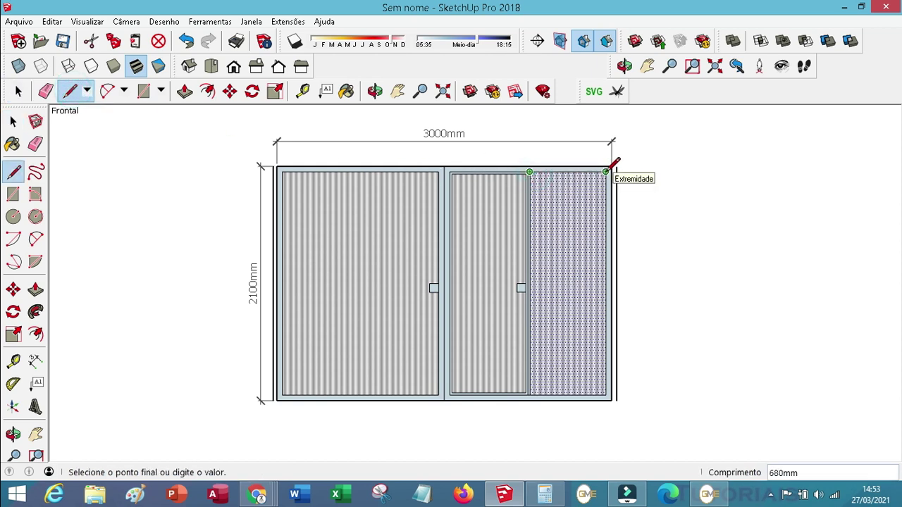
{"action": "key", "text": "Escape"}
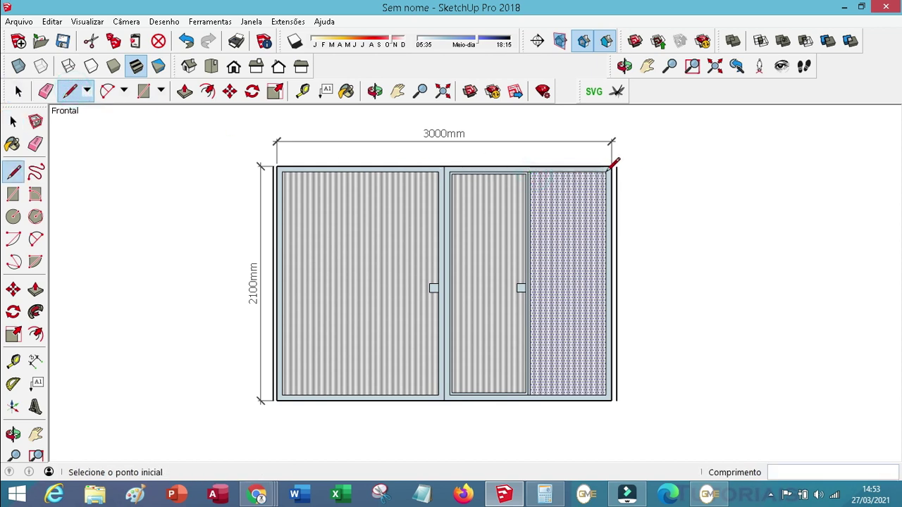
- Open the calculator beside the drawing, compute 1500 - 100 - 700, and subtract 20 for the panel's width
{"action": "left_click", "coordinate": [555, 499]}
{"action": "left_click", "coordinate": [741, 316]}
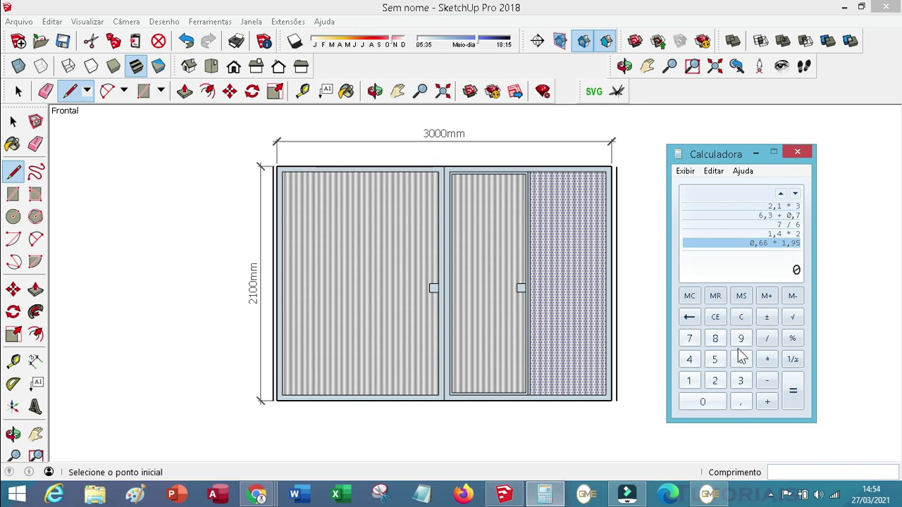
{"action": "left_click", "coordinate": [690, 380]}
{"action": "left_click", "coordinate": [713, 364]}
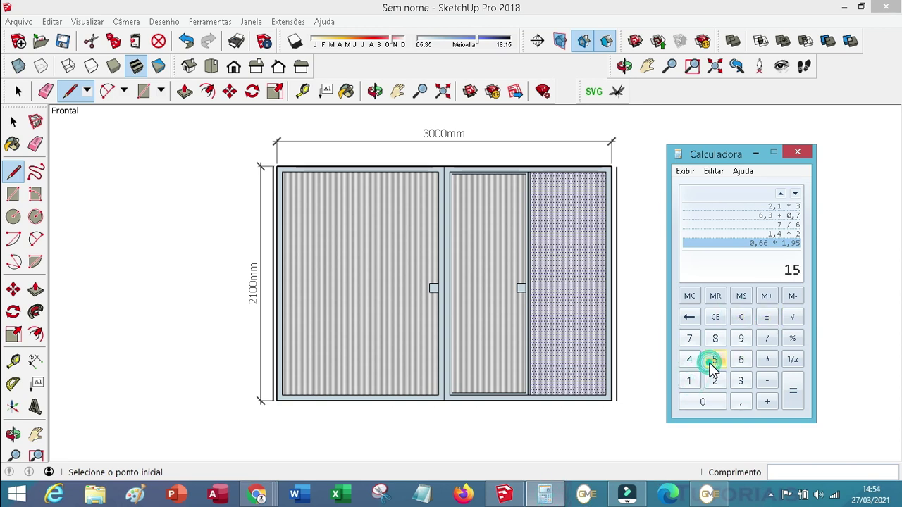
{"action": "type", "text": "00 "}
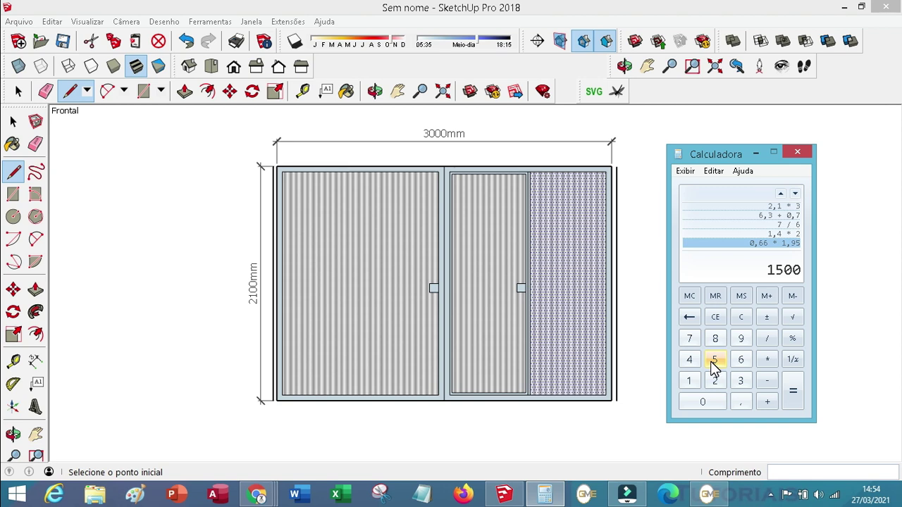
{"action": "type", "text": "- 100 - 700"}
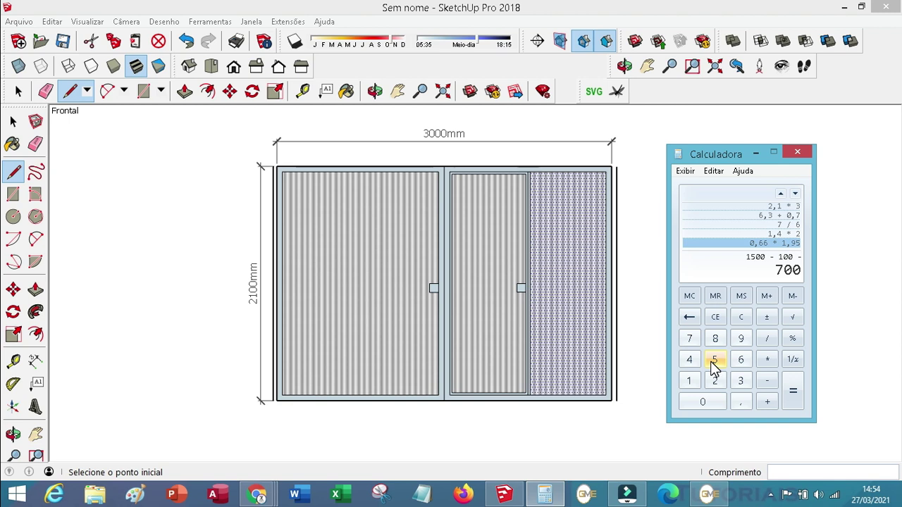
{"action": "key", "text": "Return"}
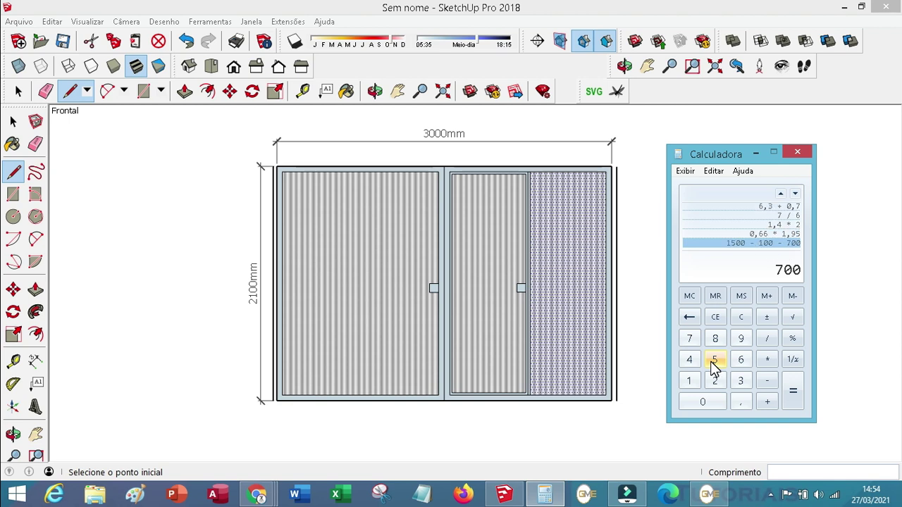
{"action": "key", "text": "minus"}
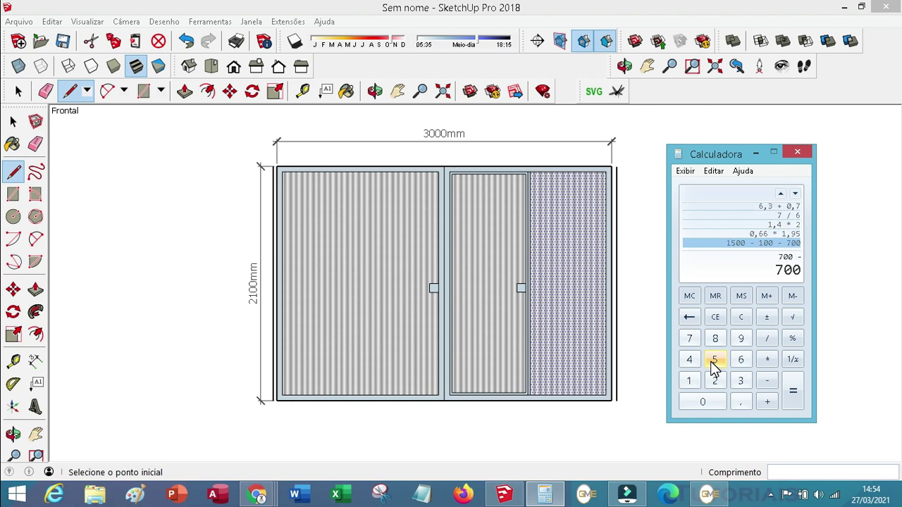
{"action": "type", "text": "20"}
{"action": "key", "text": "Return"}
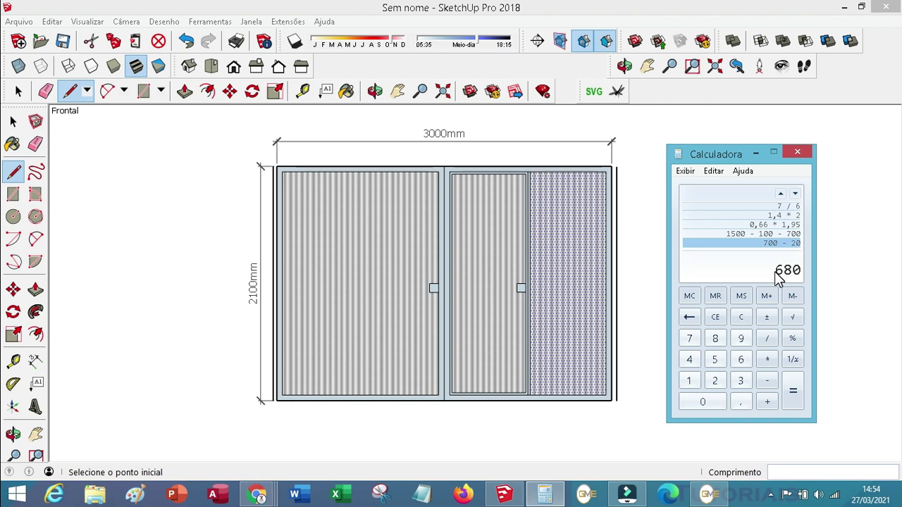
- Clear the calculator and multiply 0,68 by 2 for the last LAMBRI panel's area
{"action": "left_click", "coordinate": [741, 316]}
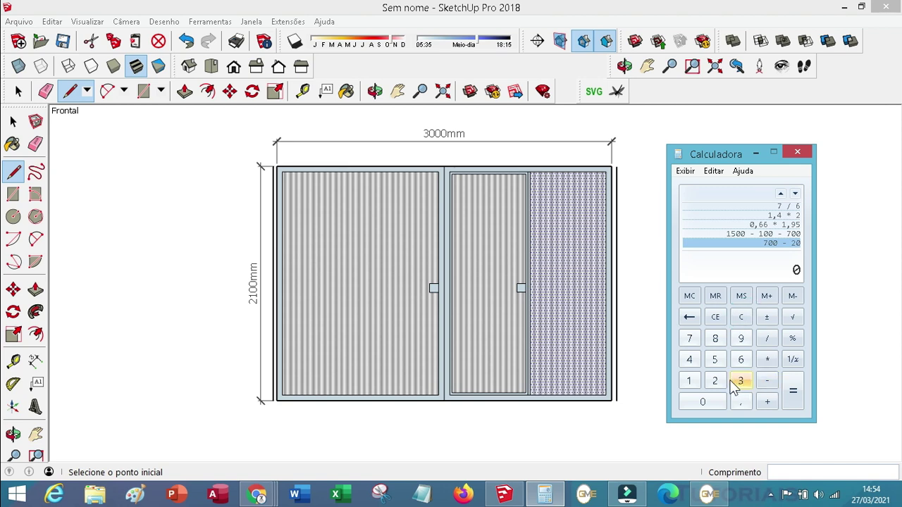
{"action": "left_click", "coordinate": [748, 400]}
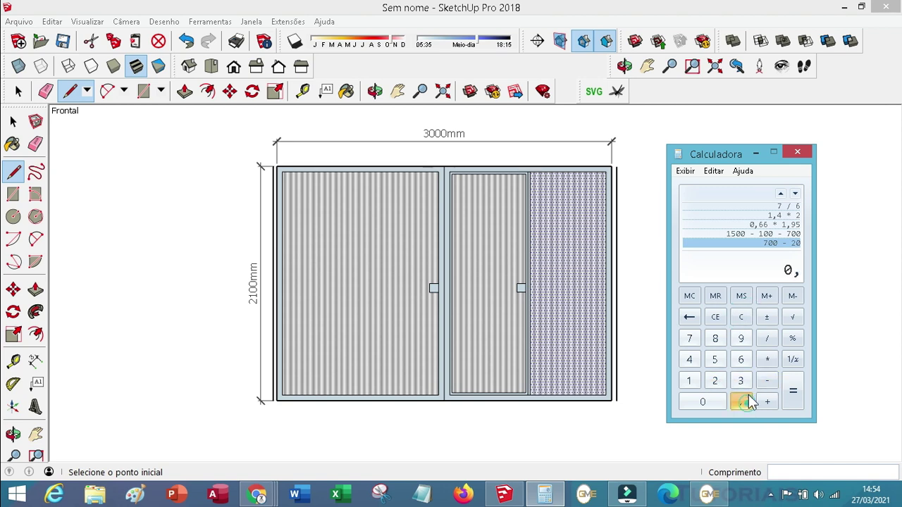
{"action": "left_click", "coordinate": [741, 360]}
{"action": "left_click", "coordinate": [715, 338]}
{"action": "left_click", "coordinate": [767, 360]}
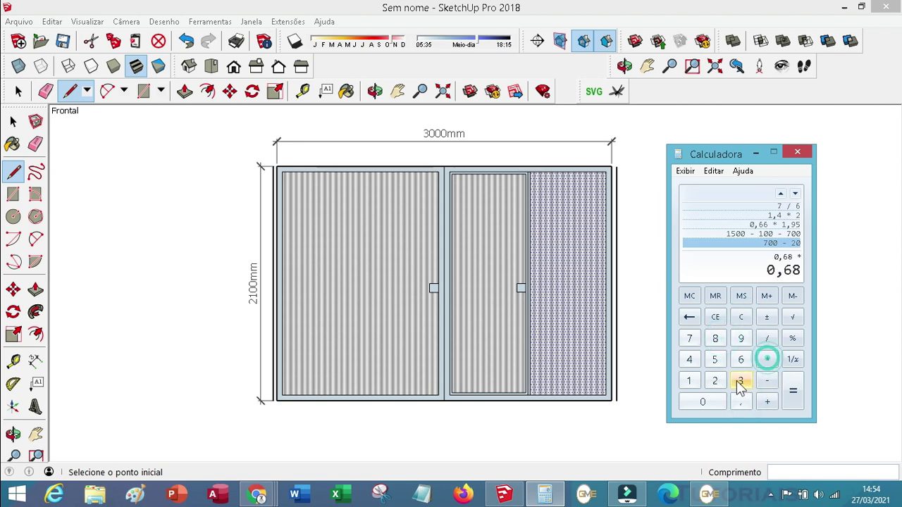
{"action": "left_click", "coordinate": [716, 381]}
{"action": "left_click", "coordinate": [741, 401]}
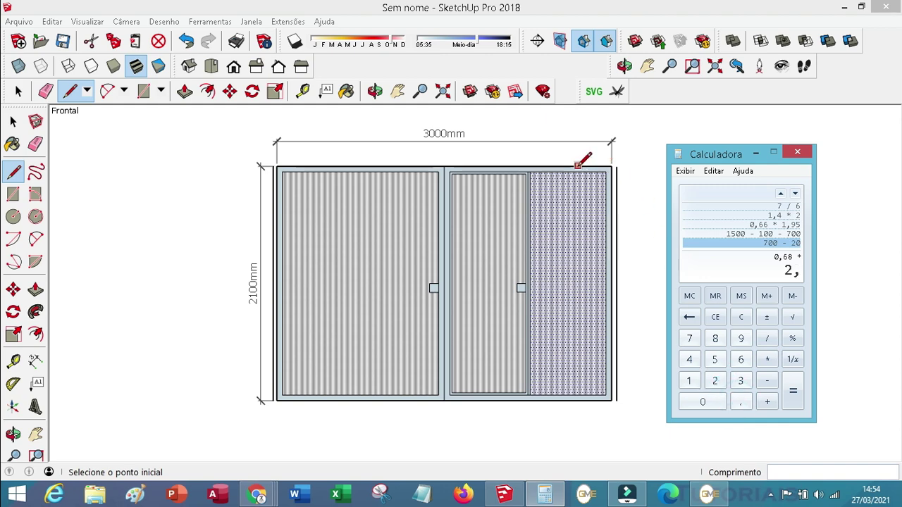
{"action": "left_click", "coordinate": [793, 392]}
- In the GME product materials, set the quantity of the third LAMBRI ONDUL #20 (0,90) row to 1,4
{"action": "left_click", "coordinate": [710, 496]}
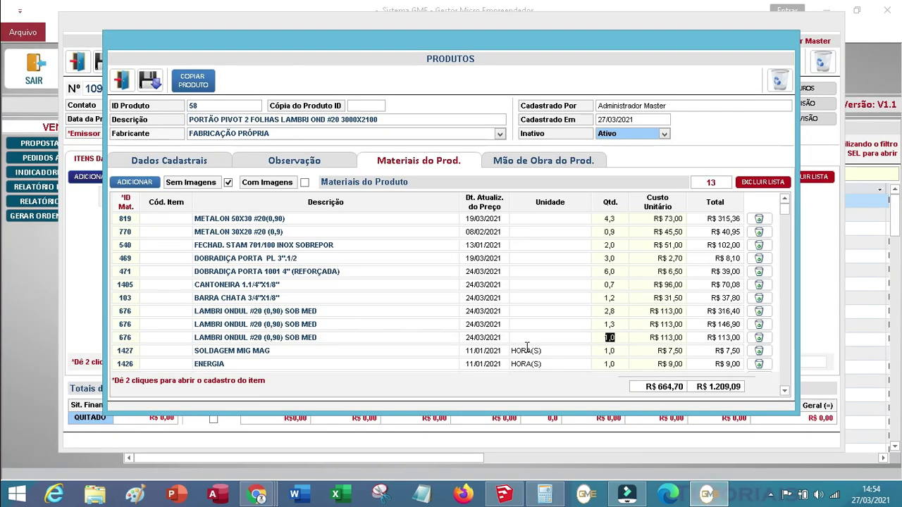
{"action": "type", "text": "6"}
{"action": "key", "text": "Tab"}
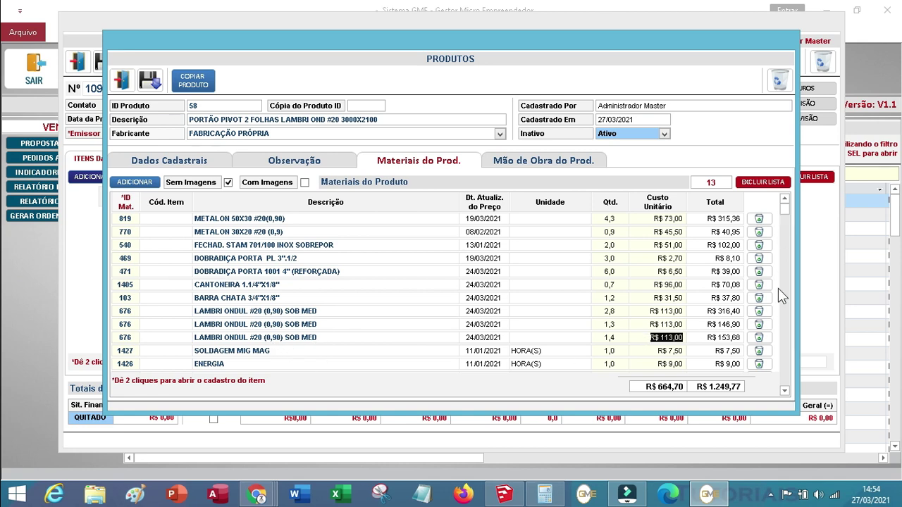
- Set the quantity of the SOLDAGEM MIG MAG row to 6 hours
{"action": "left_click", "coordinate": [785, 390]}
{"action": "left_click", "coordinate": [785, 391]}
{"action": "left_click", "coordinate": [785, 391]}
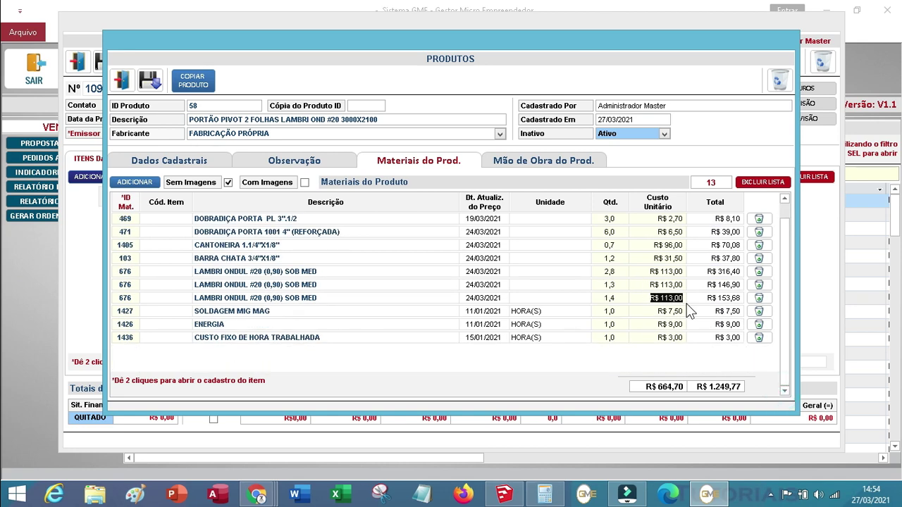
{"action": "left_click", "coordinate": [615, 312]}
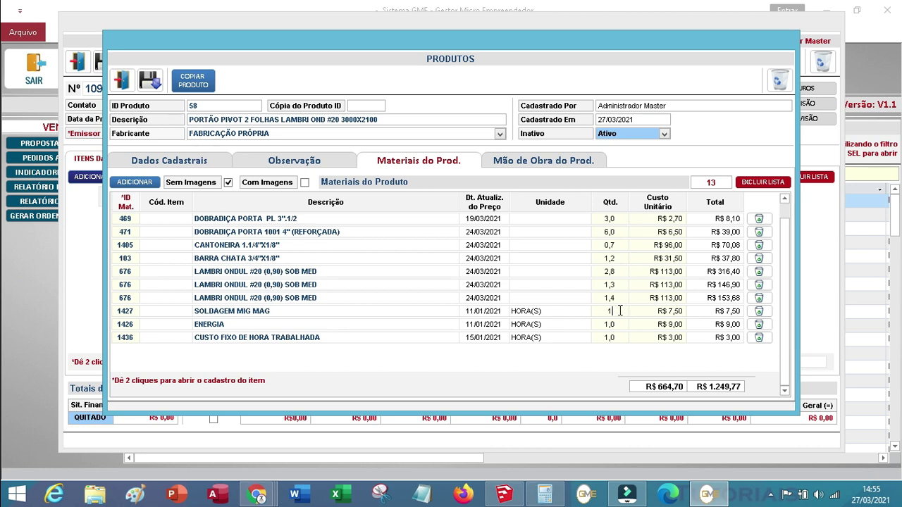
{"action": "left_click_drag", "start_coordinate": [620, 310], "coordinate": [602, 310]}
{"action": "left_click", "coordinate": [340, 339]}
{"action": "double_click", "coordinate": [625, 311]}
{"action": "key", "text": "Tab"}
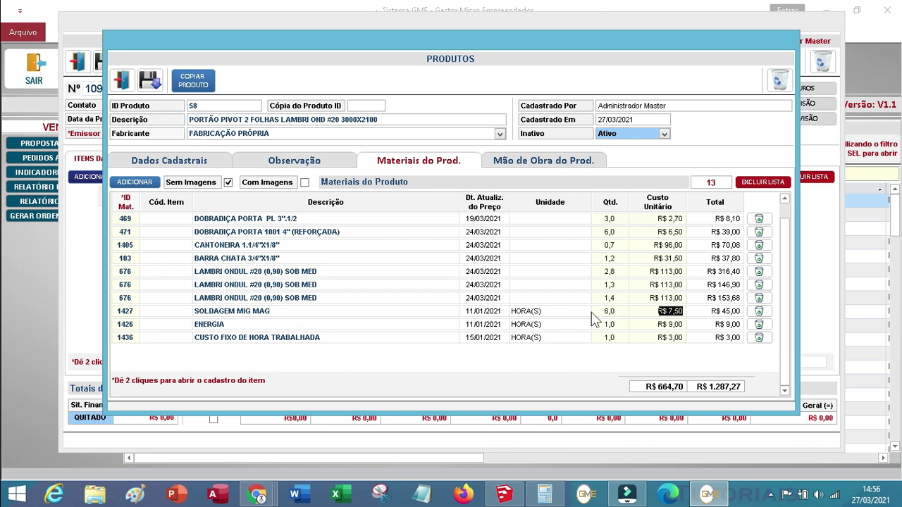
- Set the ENERGIA quantity to 6 hours and the CUSTO FIXO DE HORA TRABALHADA quantity to 8 hours
{"action": "left_click", "coordinate": [626, 327]}
{"action": "double_click", "coordinate": [625, 326]}
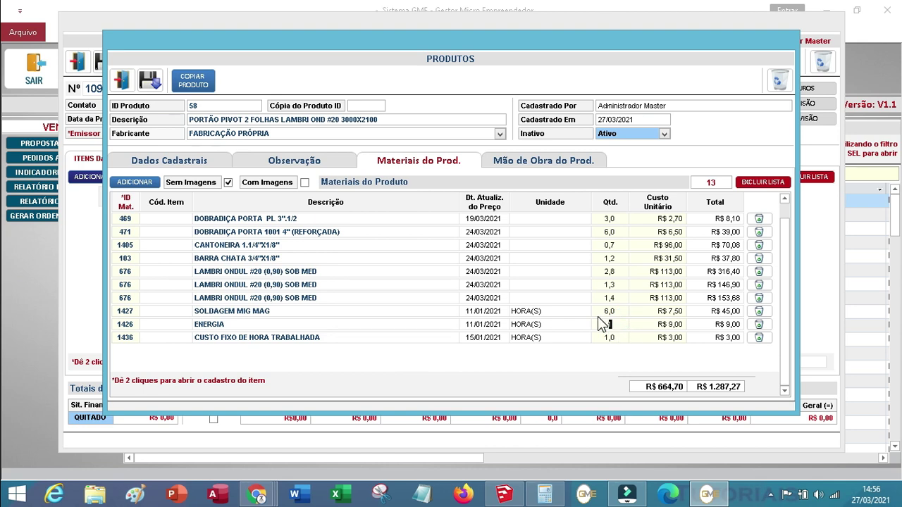
{"action": "type", "text": "6"}
{"action": "key", "text": "Tab"}
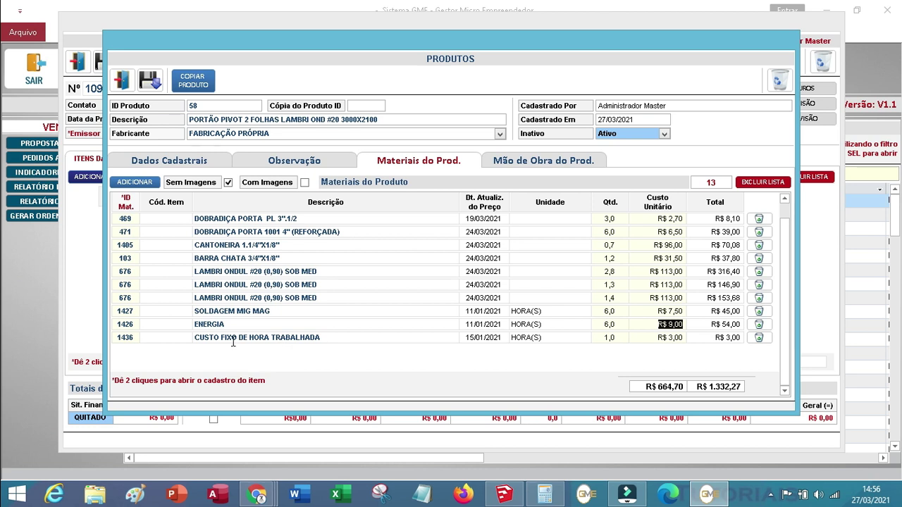
{"action": "double_click", "coordinate": [624, 337]}
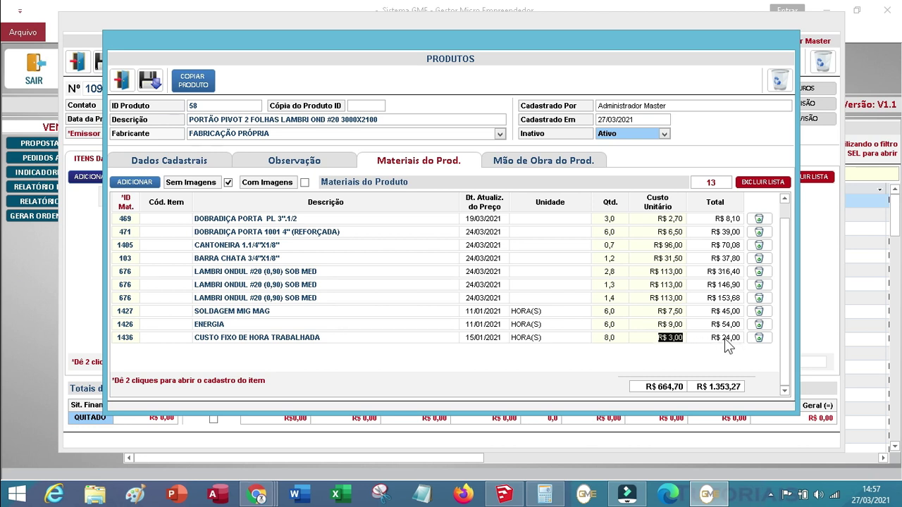
{"action": "left_click", "coordinate": [784, 302]}
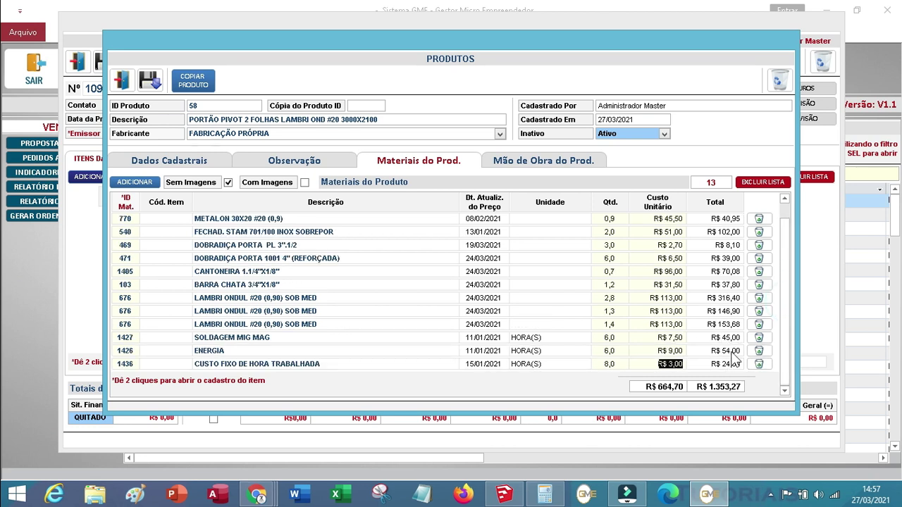
{"action": "scroll", "coordinate": [768, 342], "scroll_direction": "down", "scroll_amount": 1}
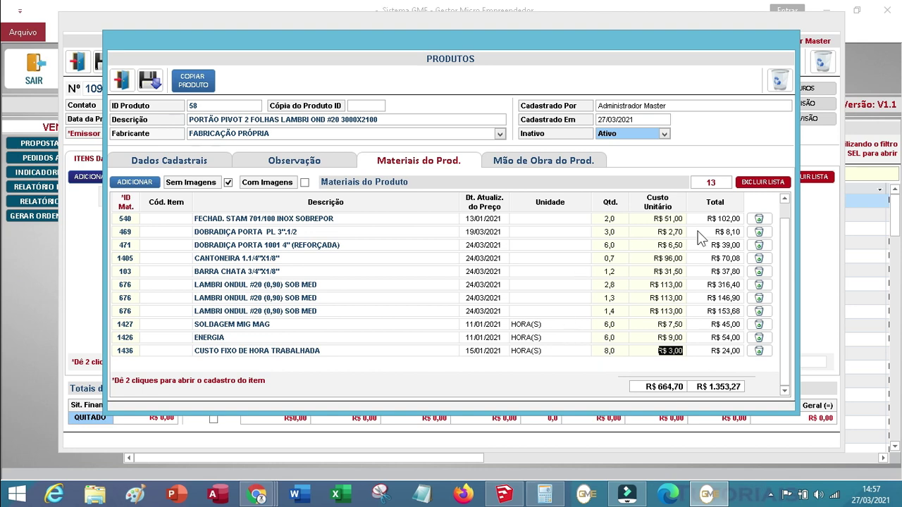
- Check the SketchUp gate drawing, return to GME, and open the list of materials to add, trying a search for ZARCAÕ
{"action": "left_click", "coordinate": [503, 494]}
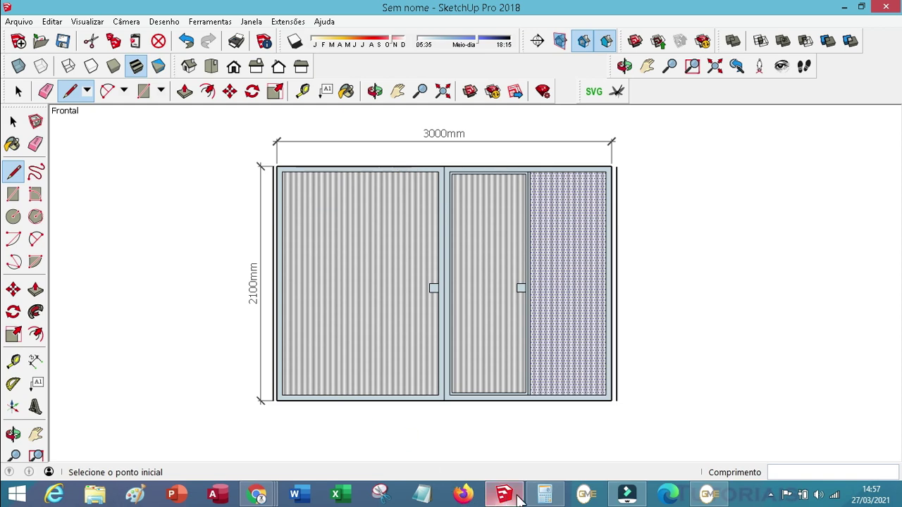
{"action": "left_click", "coordinate": [722, 498]}
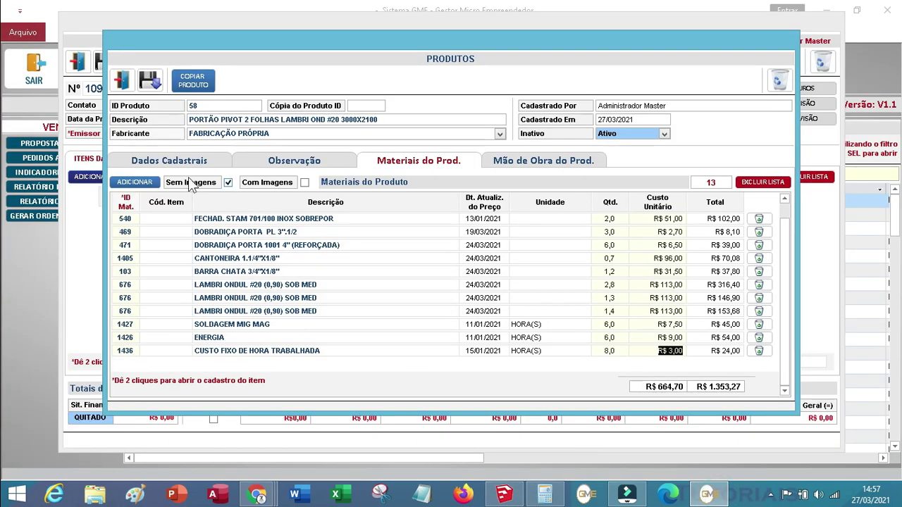
{"action": "left_click", "coordinate": [141, 182]}
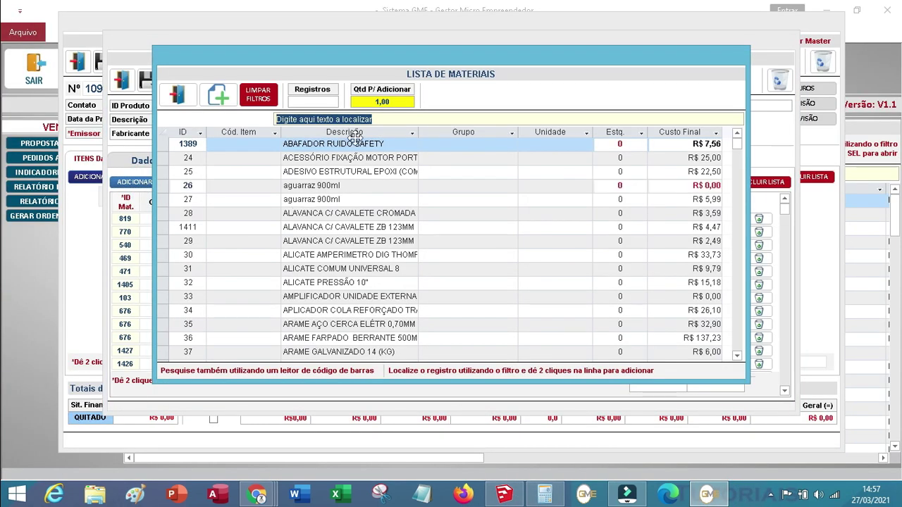
{"action": "type", "text": "ZAR"}
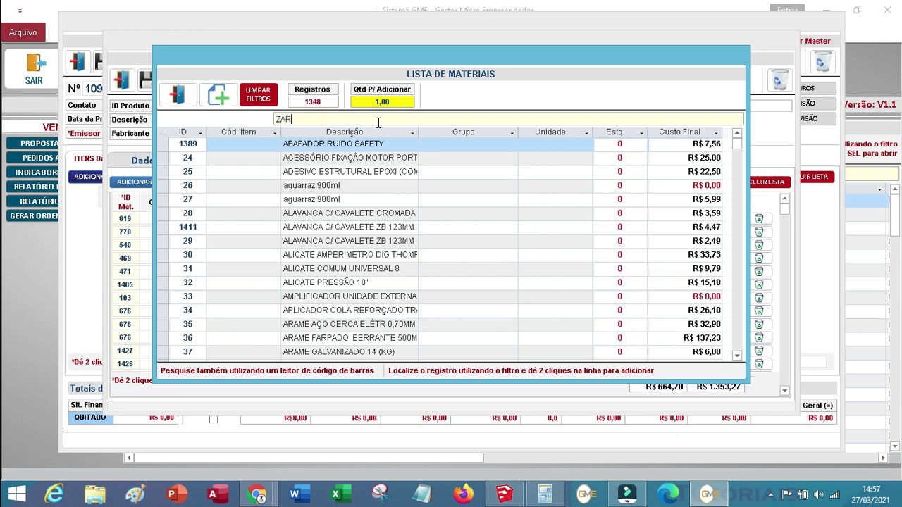
{"action": "type", "text": "CAÕ"}
{"action": "key", "text": "Return"}
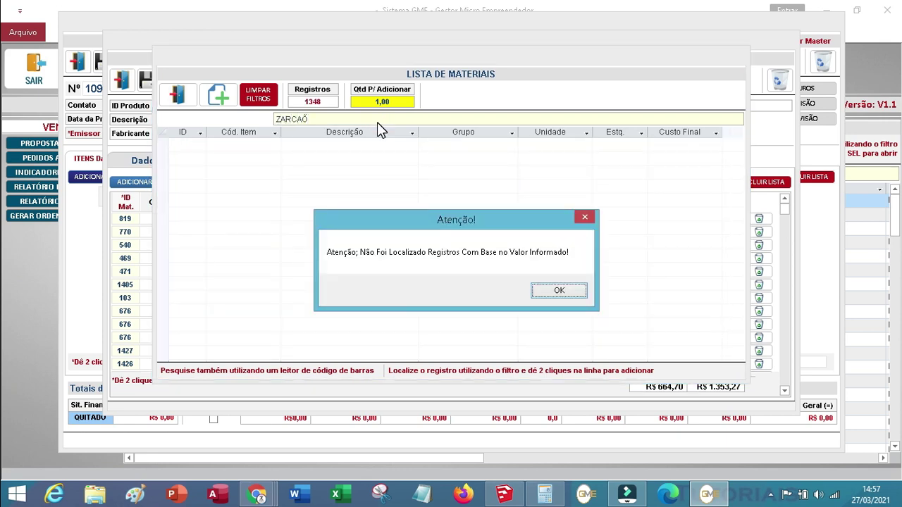
{"action": "key", "text": "Return"}
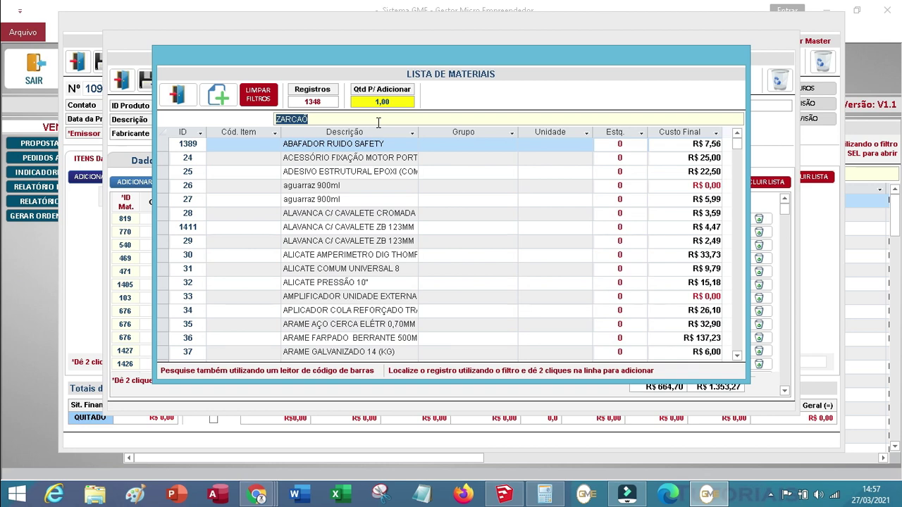
- Search the materials list for ZARC and add the ZARCÃO PRIMER VERMELHO ÓXIDO item to the product with quantity 1,00
{"action": "type", "text": "ZARC"}
{"action": "key", "text": "Return"}
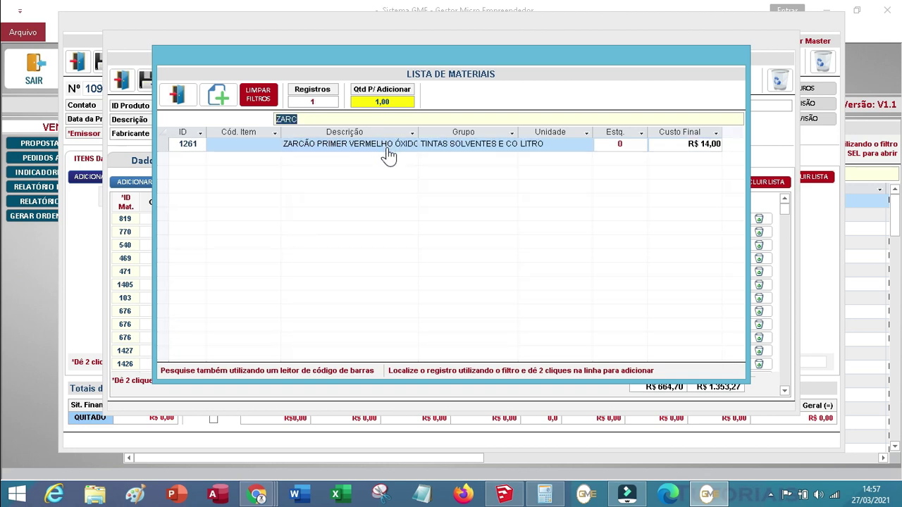
{"action": "left_click", "coordinate": [387, 145]}
{"action": "double_click", "coordinate": [386, 145]}
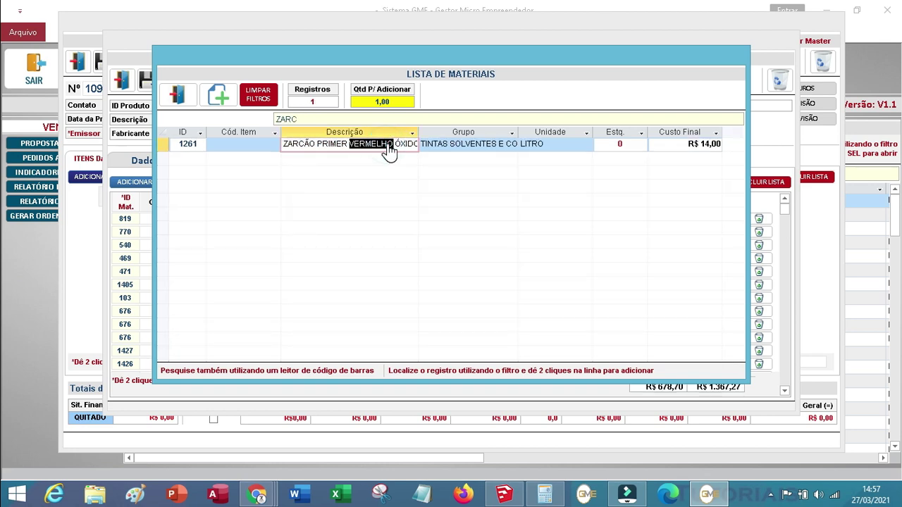
{"action": "left_click", "coordinate": [176, 98]}
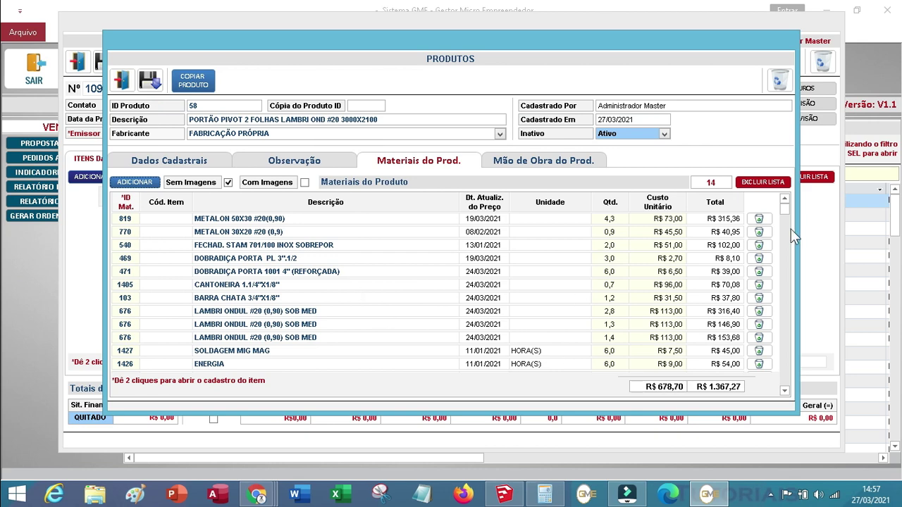
- Set the quantity of the ZARCÃO PRIMER VERMELHO ÓXIDO row to 3 litres in the product's materials
{"action": "left_click", "coordinate": [784, 391]}
{"action": "left_click", "coordinate": [784, 391]}
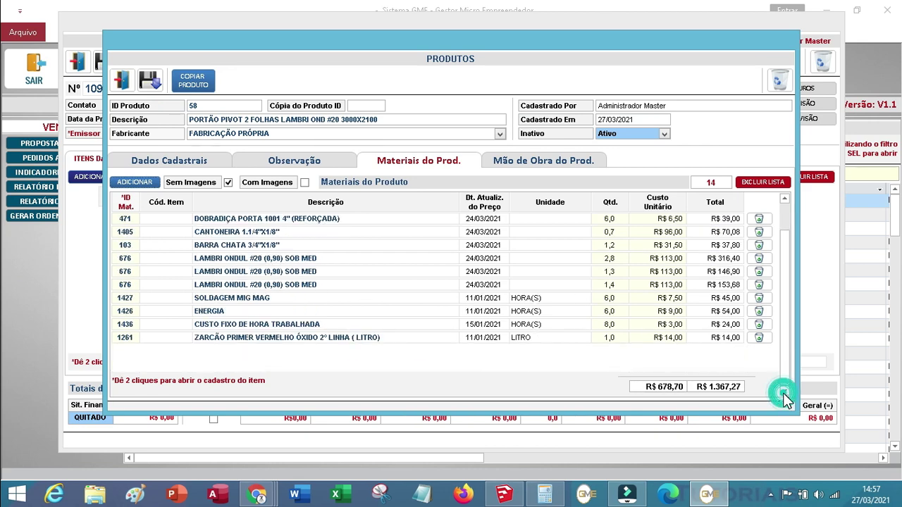
{"action": "left_click", "coordinate": [784, 391]}
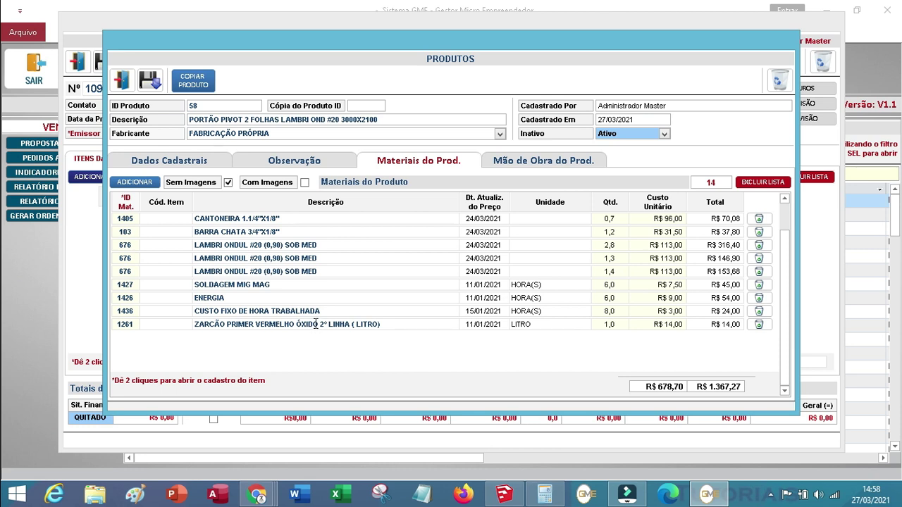
{"action": "double_click", "coordinate": [611, 325]}
{"action": "type", "text": "1"}
{"action": "type", "text": ",00"}
{"action": "key", "text": "Tab"}
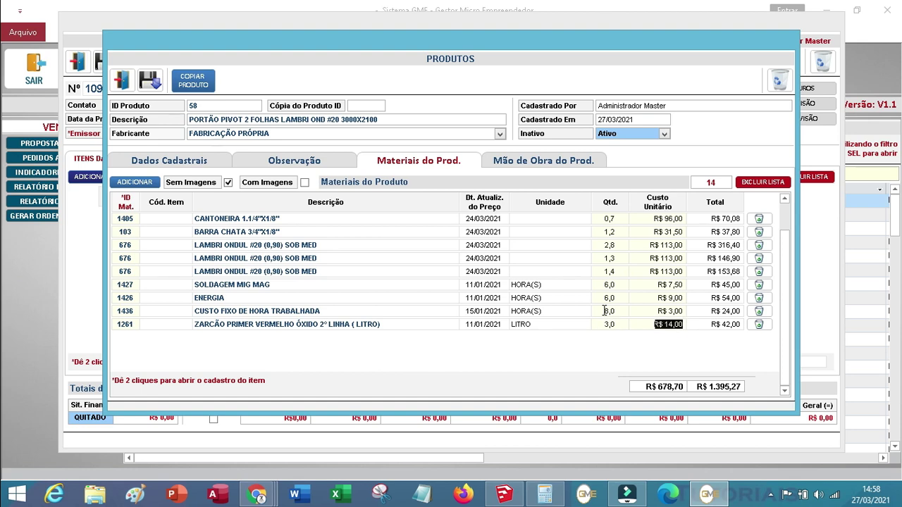
- Search the materials list for TINNER and add TINNER (LITRO) to the product with quantity 1,00
{"action": "left_click", "coordinate": [145, 184]}
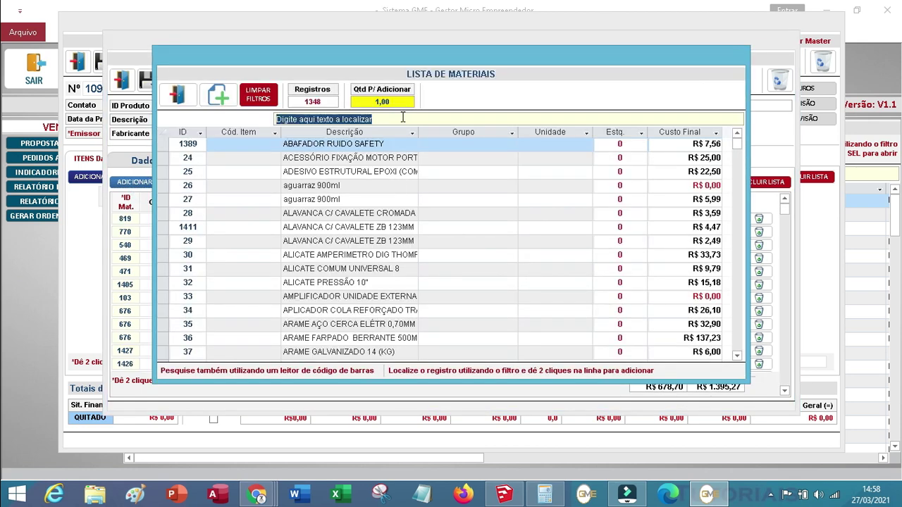
{"action": "type", "text": "TINNER"}
{"action": "key", "text": "Return"}
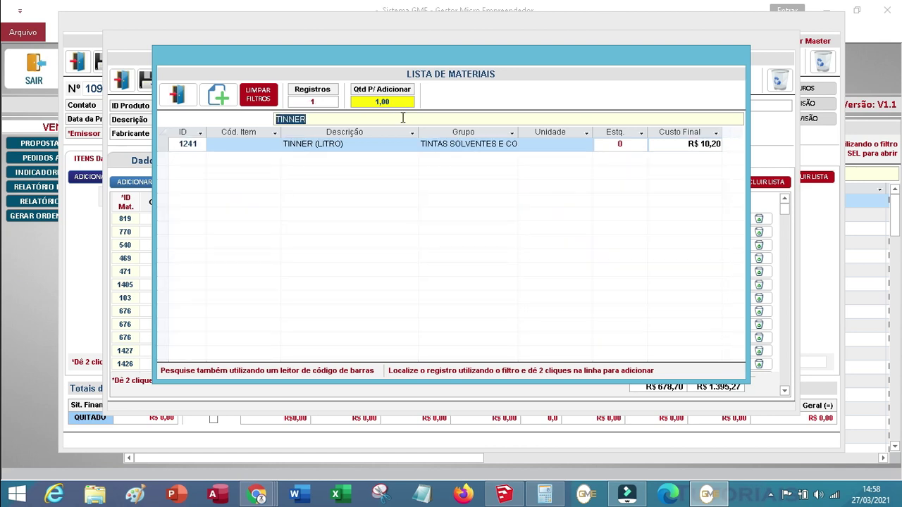
{"action": "double_click", "coordinate": [393, 156]}
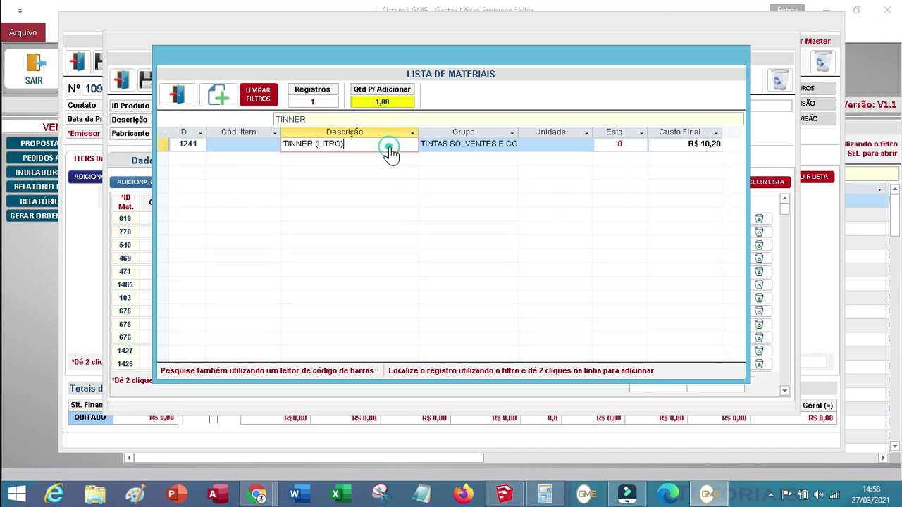
{"action": "left_click", "coordinate": [177, 94]}
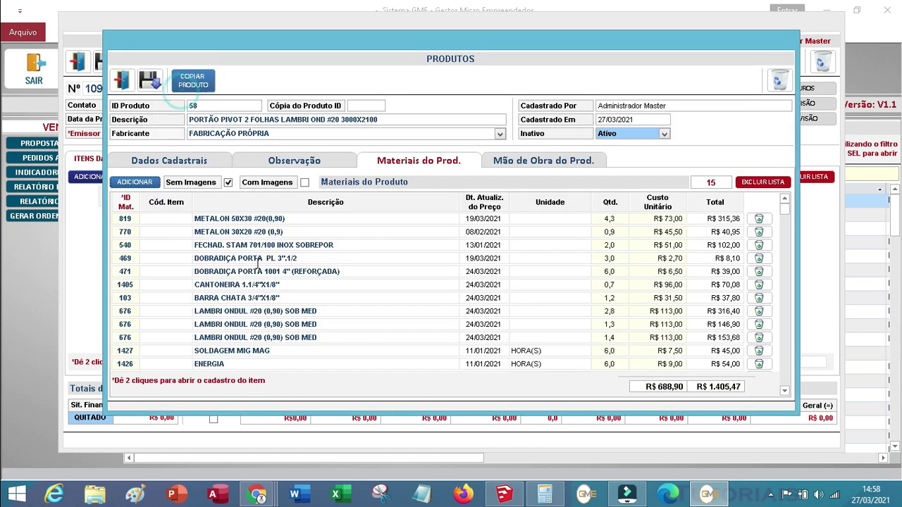
- Set the quantity of the TINNER (LITRO) row to 1,5
{"action": "left_click", "coordinate": [784, 391]}
{"action": "scroll", "coordinate": [784, 392], "scroll_direction": "down", "scroll_amount": 2}
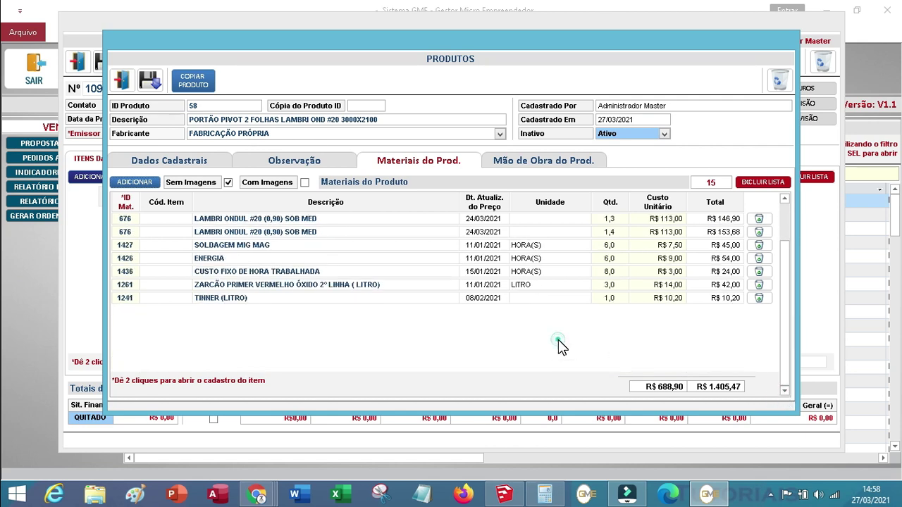
{"action": "left_click", "coordinate": [615, 298]}
{"action": "type", "text": "1,5"}
{"action": "key", "text": "Tab"}
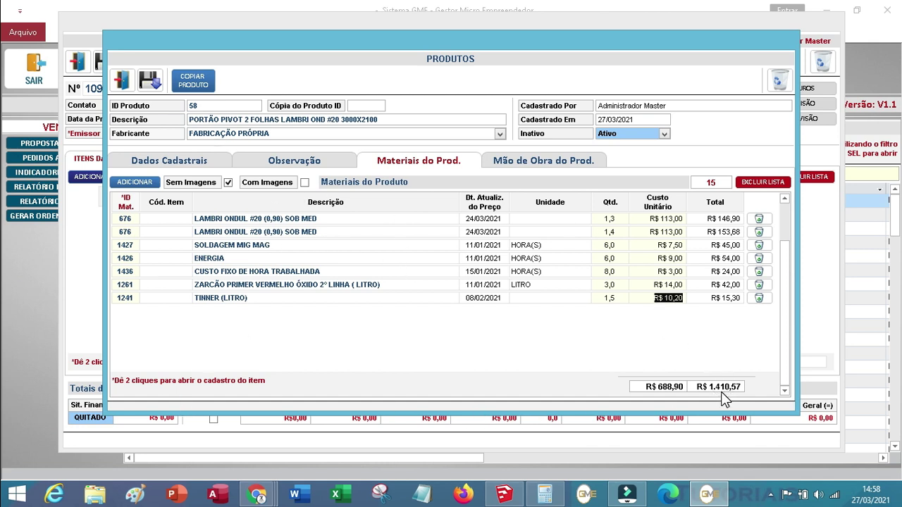
- Review the labour items available for the product and close the list without adding any
{"action": "left_click", "coordinate": [551, 162]}
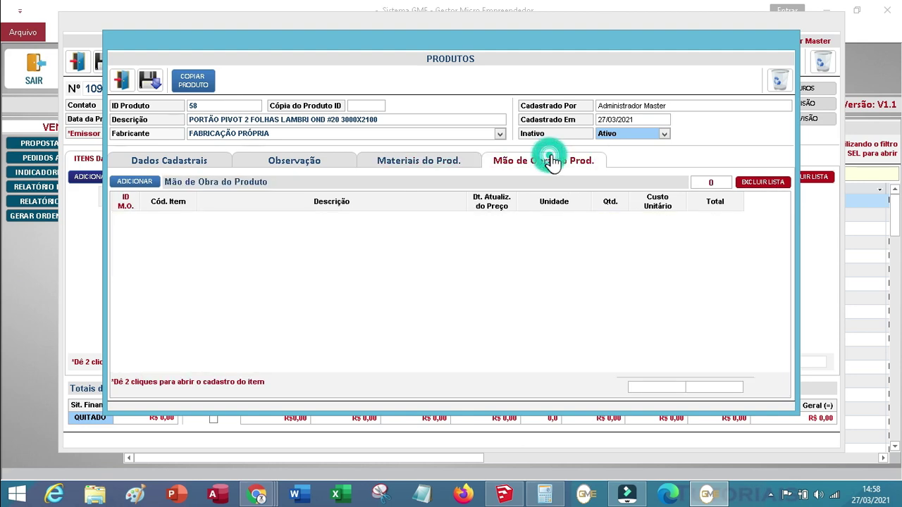
{"action": "left_click", "coordinate": [143, 182]}
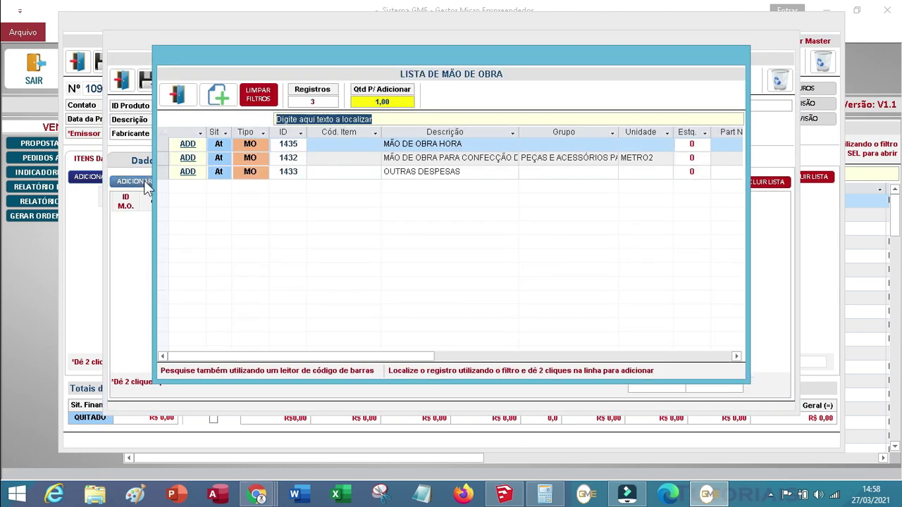
{"action": "left_click", "coordinate": [526, 239]}
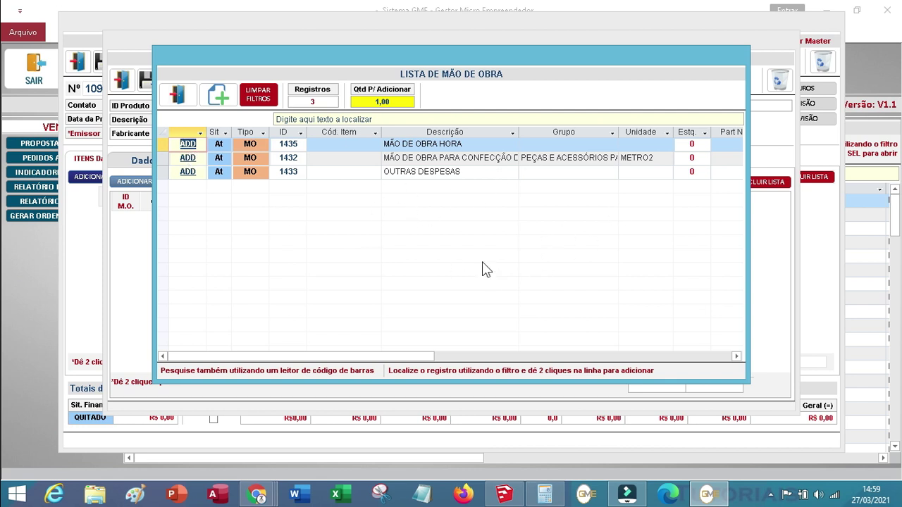
{"action": "left_click", "coordinate": [182, 101]}
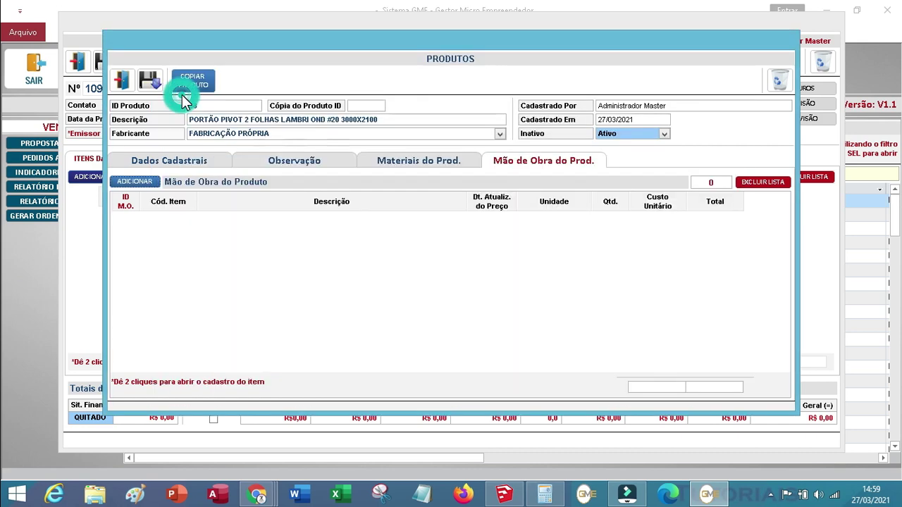
{"action": "left_click", "coordinate": [475, 71]}
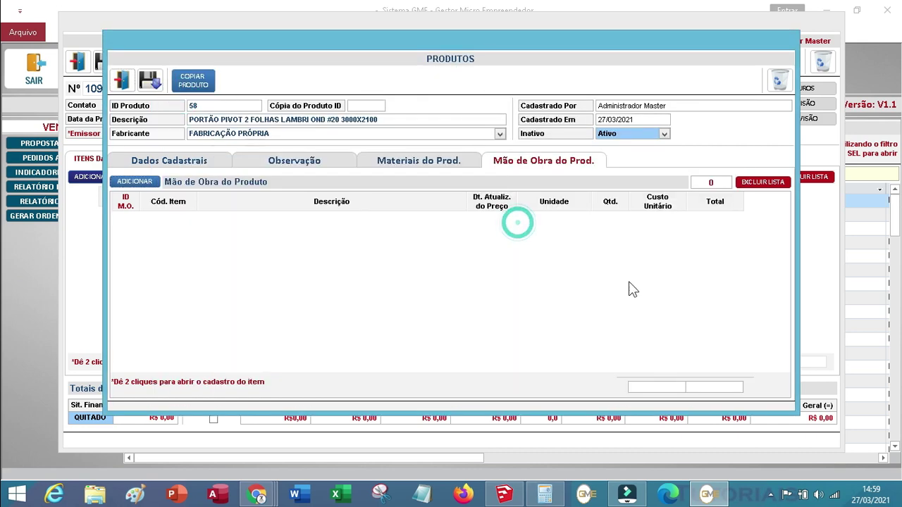
- Set the product's Fator de Lucro to 80% in its registration data
{"action": "left_click", "coordinate": [210, 164]}
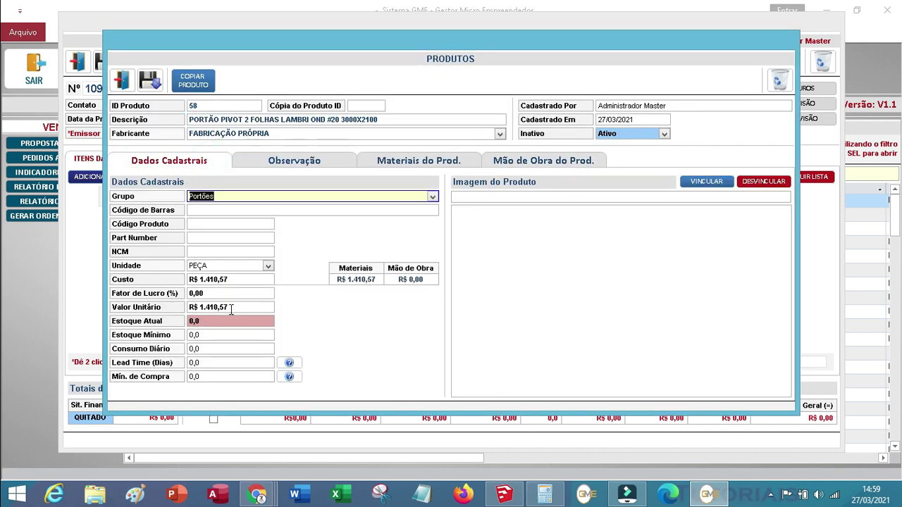
{"action": "left_click", "coordinate": [212, 294]}
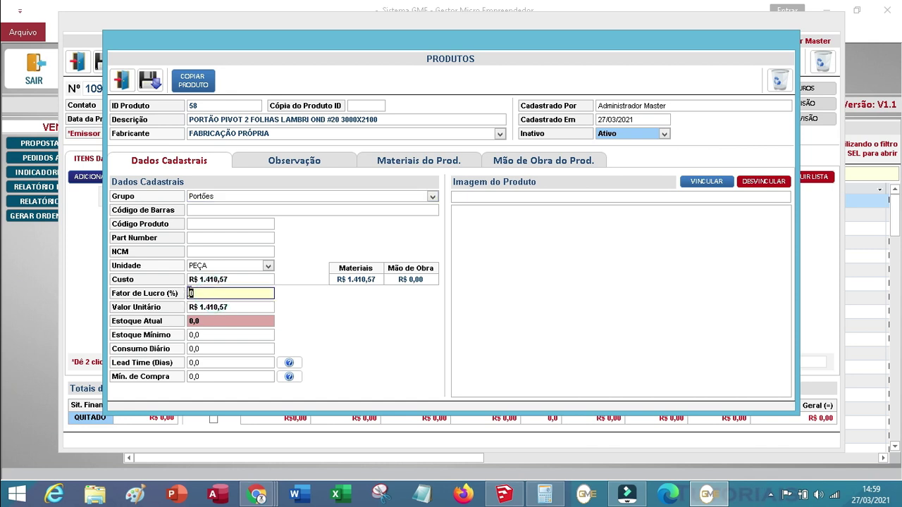
{"action": "left_click", "coordinate": [215, 294]}
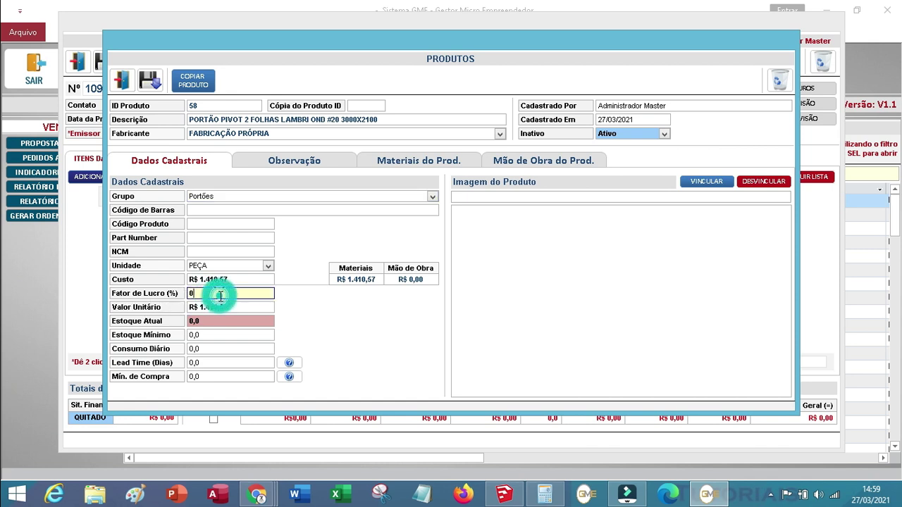
{"action": "double_click", "coordinate": [210, 293]}
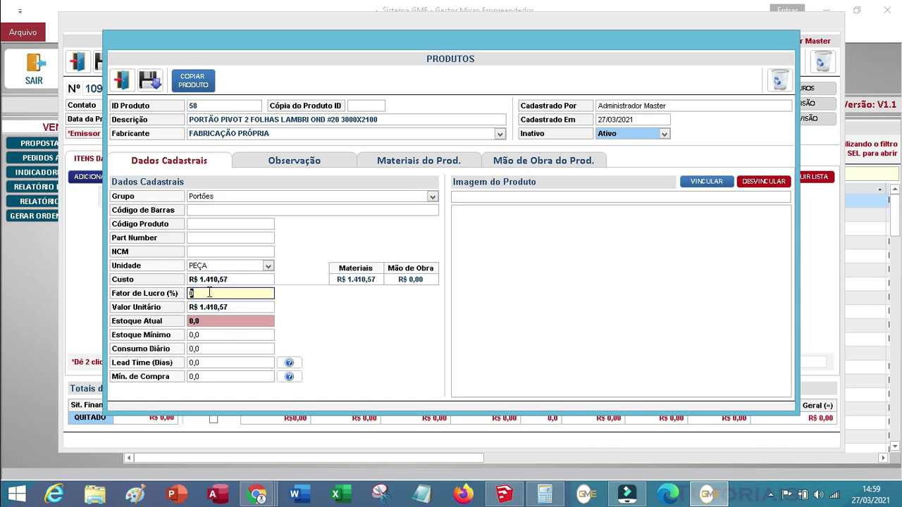
{"action": "double_click", "coordinate": [210, 292]}
{"action": "type", "text": "80"}
{"action": "key", "text": "Tab"}
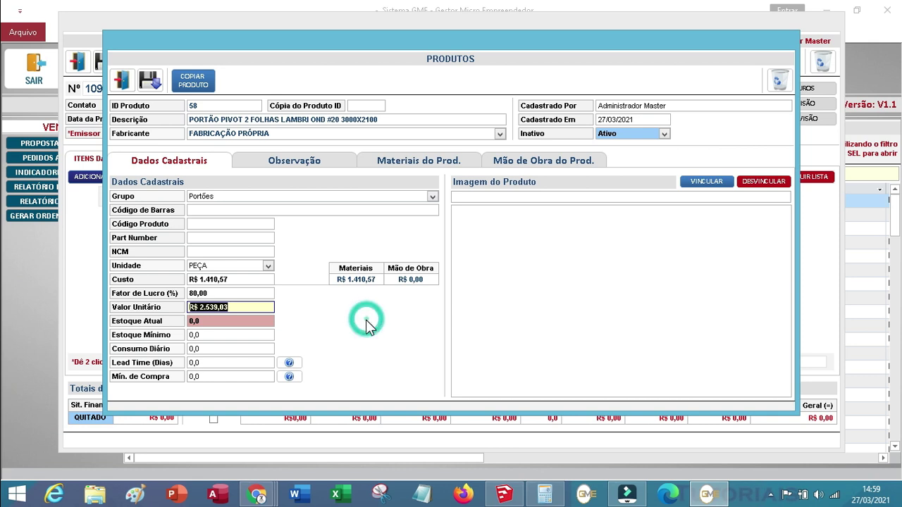
- Clear the product's Fator de Lucro and calculate 2539 - 1410 in the Windows Calculator
{"action": "double_click", "coordinate": [216, 290]}
{"action": "key", "text": "BackSpace"}
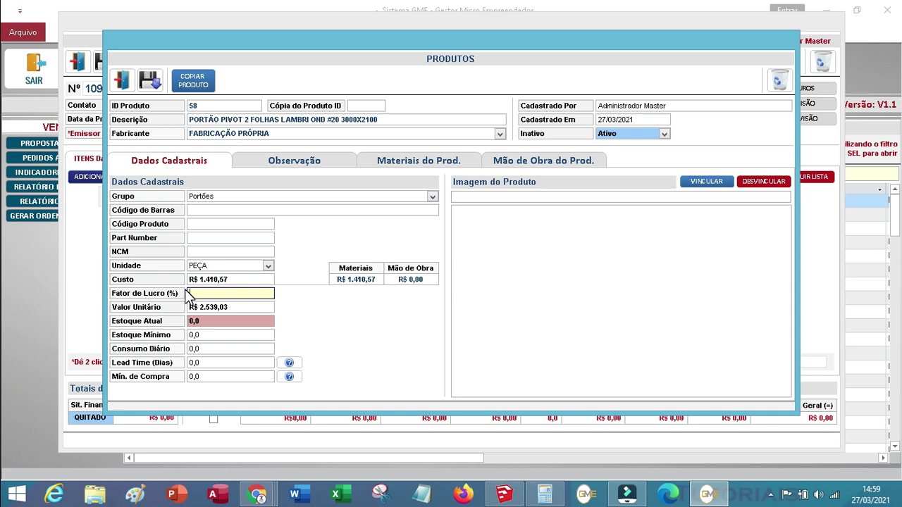
{"action": "left_click", "coordinate": [545, 495]}
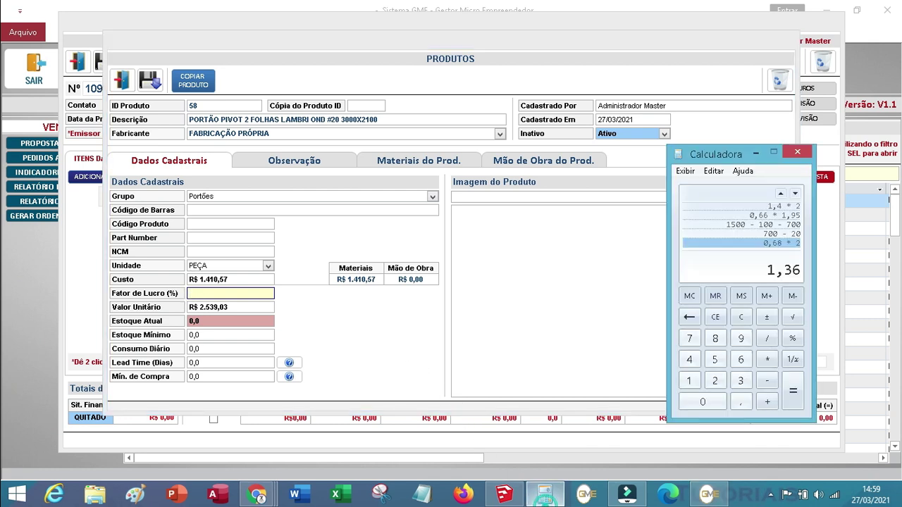
{"action": "type", "text": "2"}
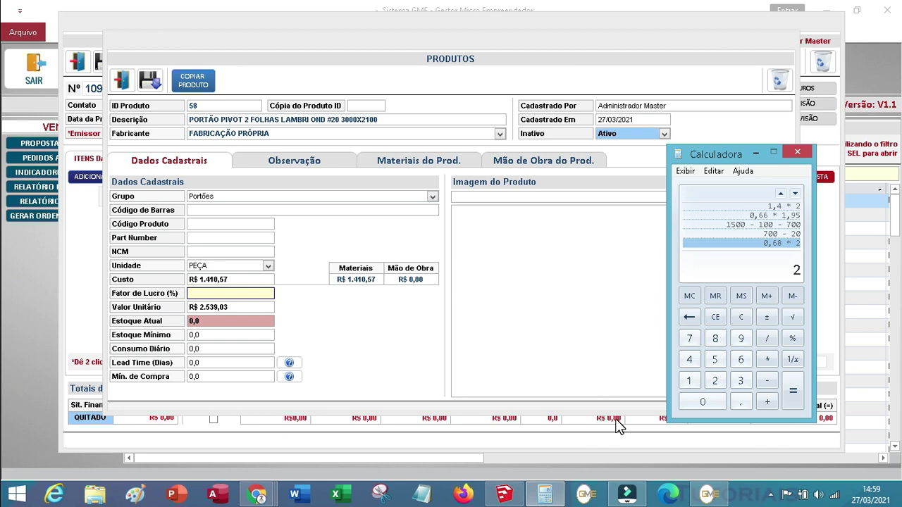
{"action": "type", "text": "539 - 1410"}
{"action": "key", "text": "Return"}
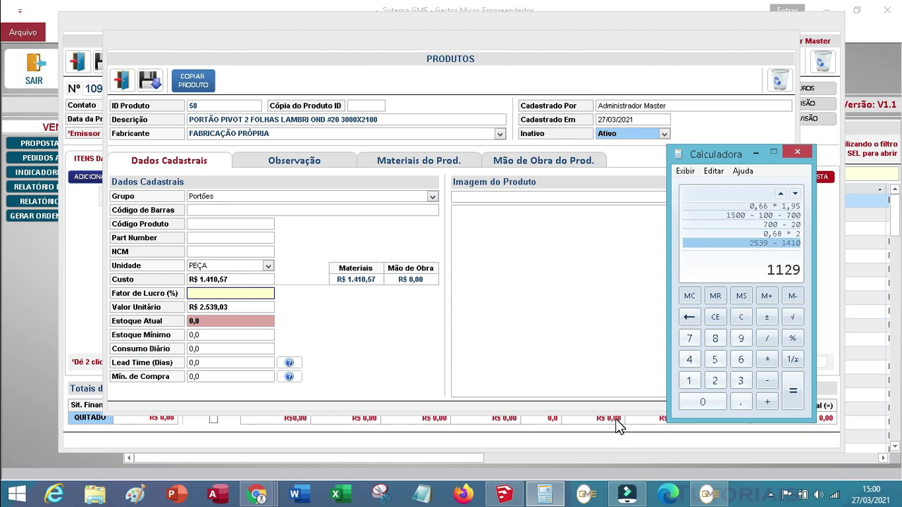
{"action": "left_click", "coordinate": [798, 153]}
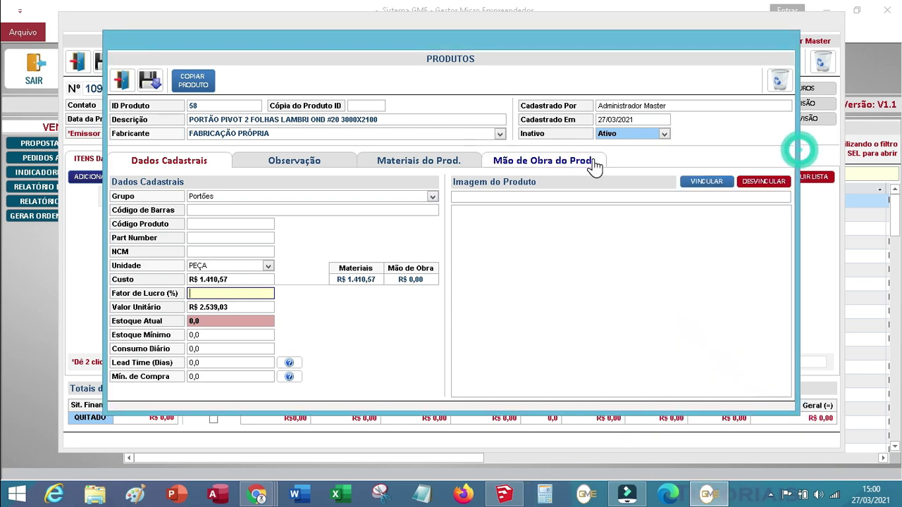
{"action": "left_click", "coordinate": [518, 298]}
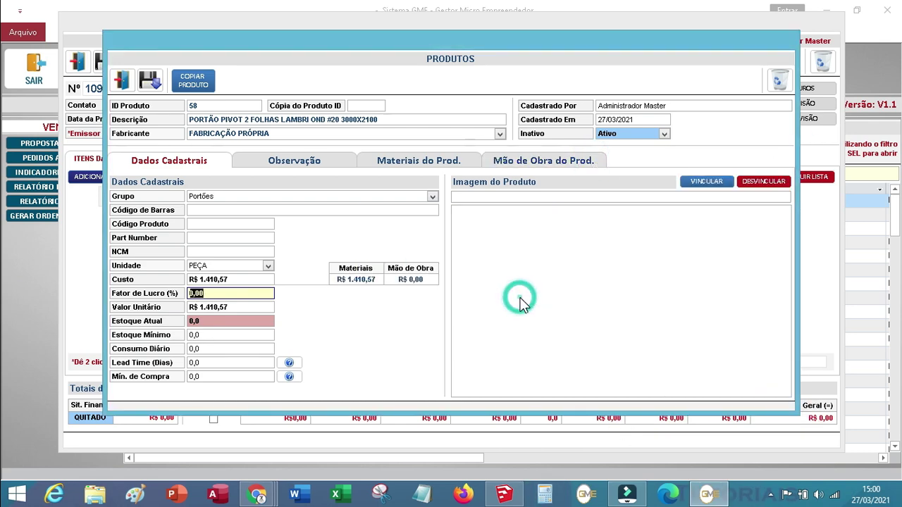
- Add labour item 1432, MÃO DE OBRA PARA CONFECÇÃO DE TOLDO CORTINA, to the product with quantity 1,00
{"action": "left_click", "coordinate": [560, 162]}
{"action": "left_click", "coordinate": [154, 181]}
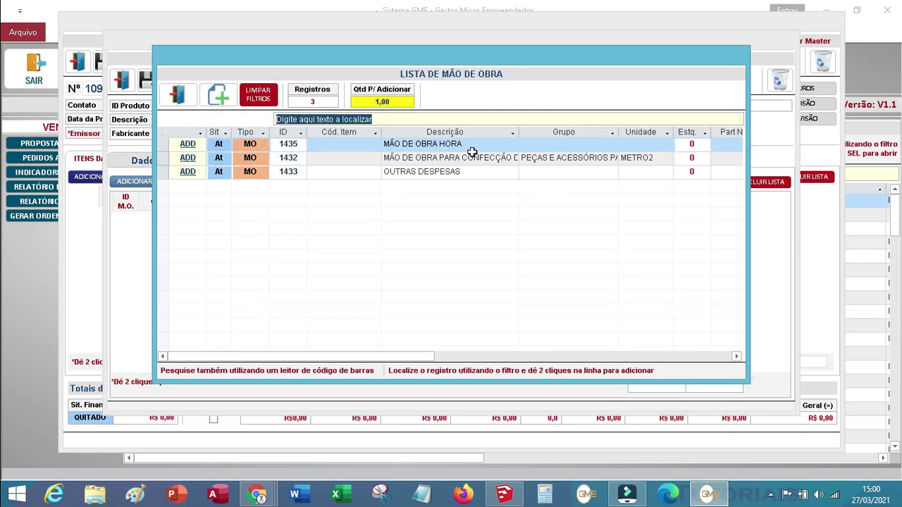
{"action": "double_click", "coordinate": [461, 158]}
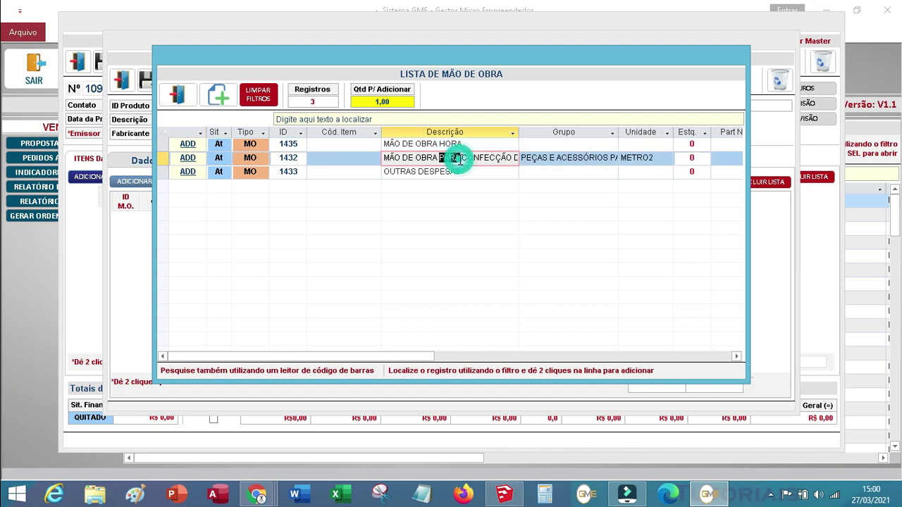
{"action": "left_click", "coordinate": [177, 96]}
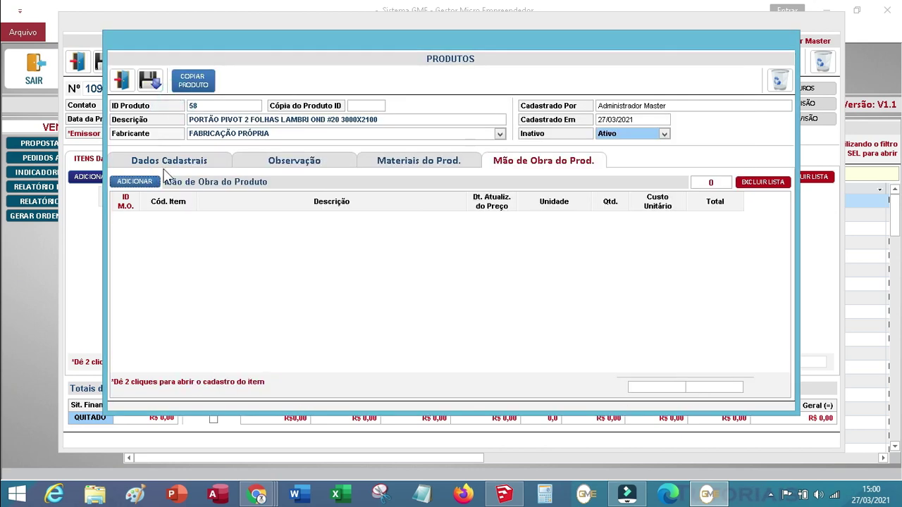
{"action": "left_click", "coordinate": [135, 181]}
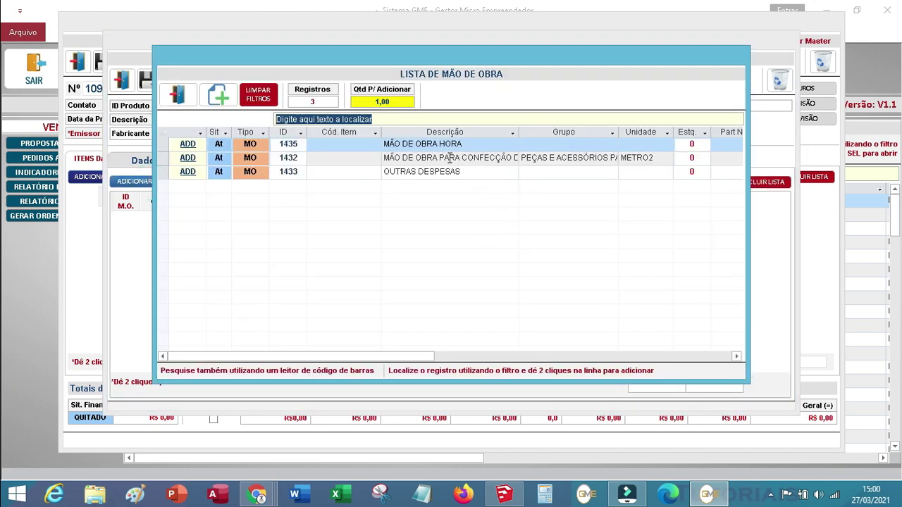
{"action": "double_click", "coordinate": [467, 158]}
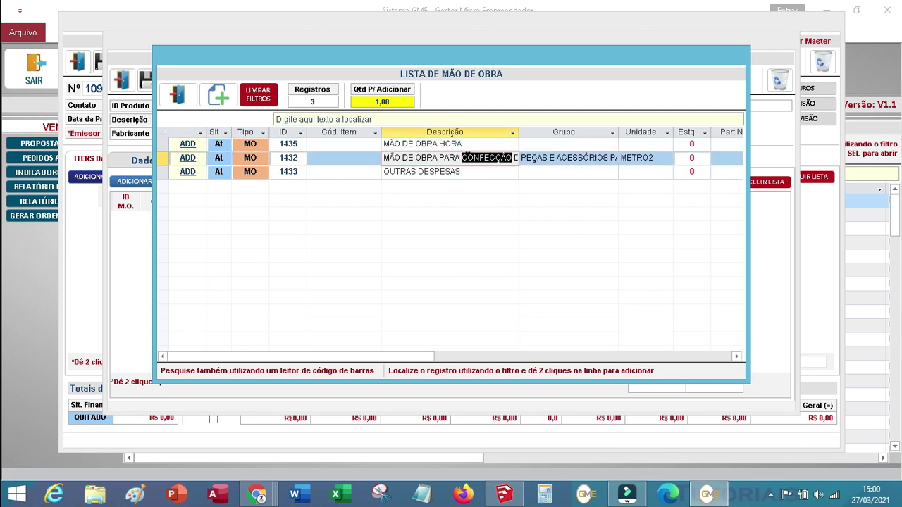
{"action": "left_click", "coordinate": [189, 160]}
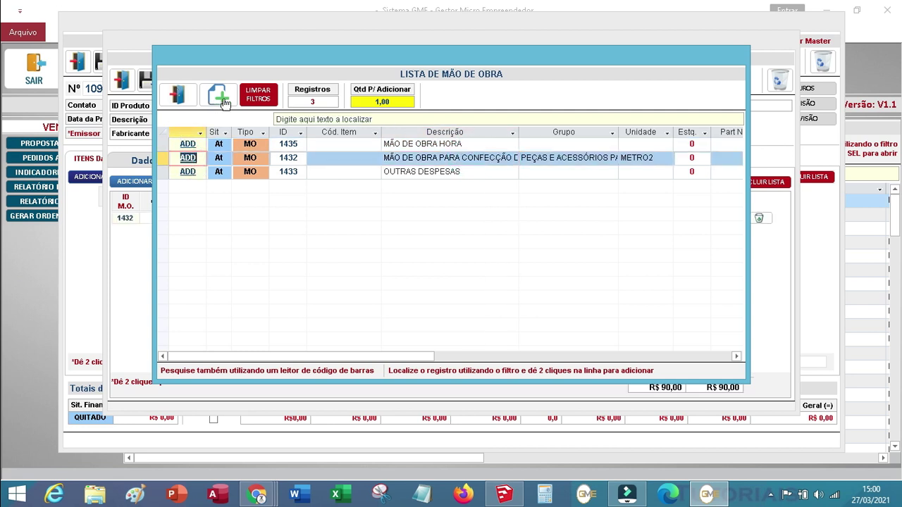
{"action": "left_click", "coordinate": [181, 93]}
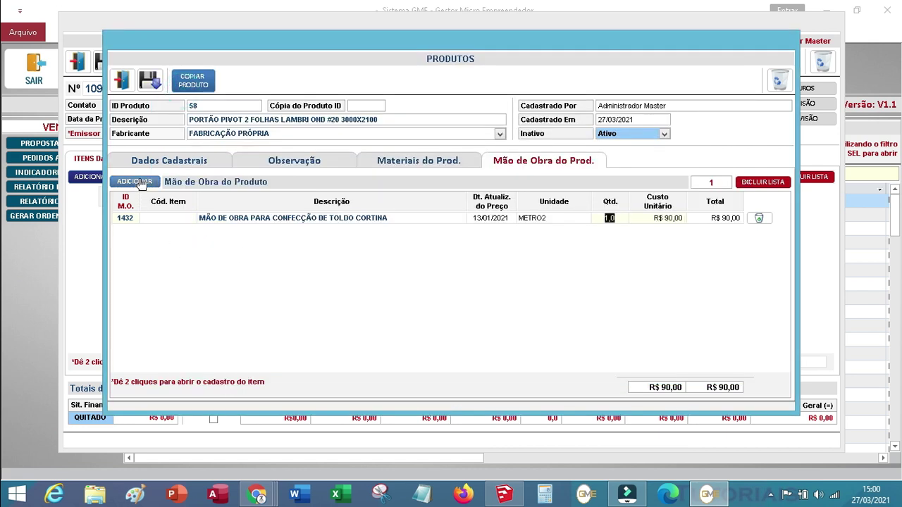
- Set the quantity of the MÃO DE OBRA PARA CONFECÇÃO DE TOLDO CORTINA row to 1130
{"action": "double_click", "coordinate": [598, 219]}
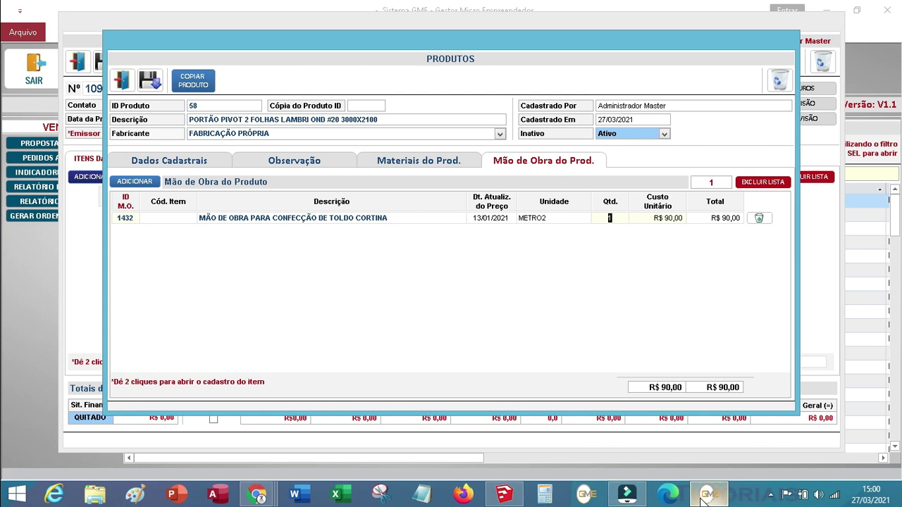
{"action": "type", "text": "1.13"}
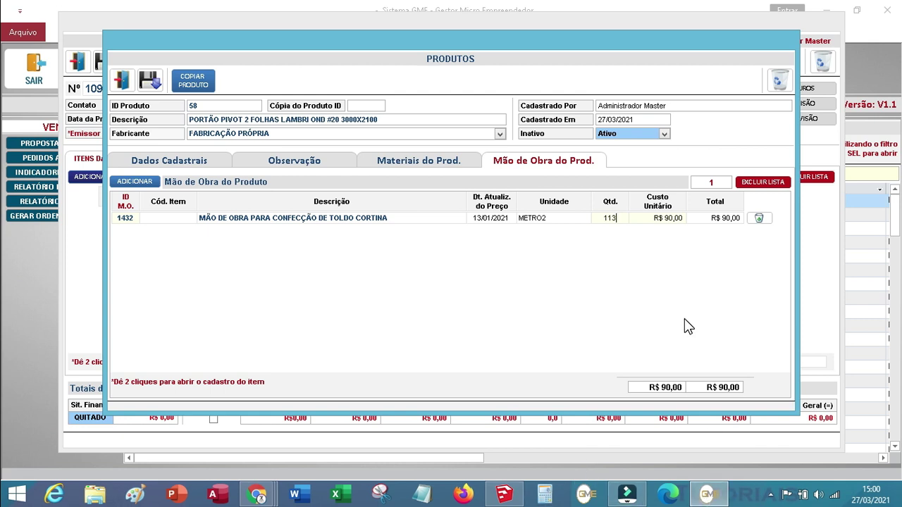
{"action": "type", "text": "0"}
{"action": "key", "text": "Tab"}
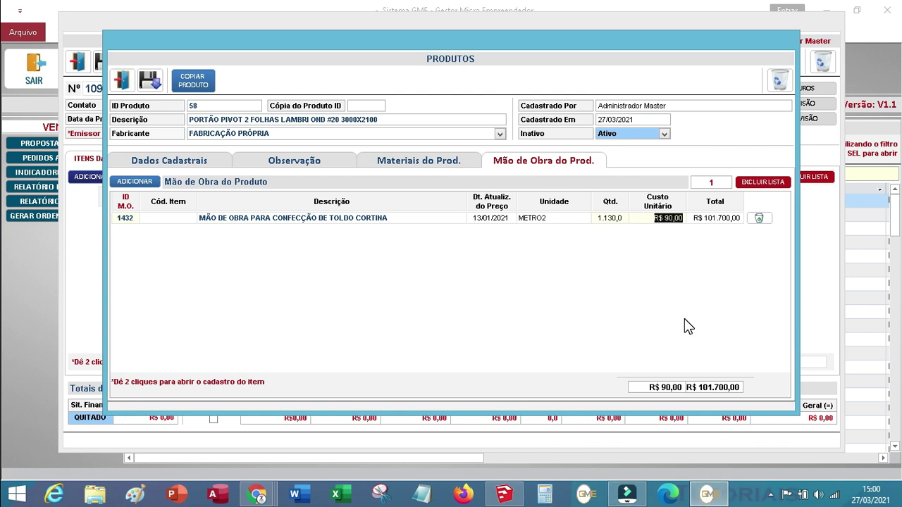
- Set the MÃO DE OBRA PARA CONFECÇÃO DE TOLDO CORTINA row to quantity 1 and unit cost R$ 1.130,00
{"action": "double_click", "coordinate": [644, 218]}
{"action": "double_click", "coordinate": [603, 219]}
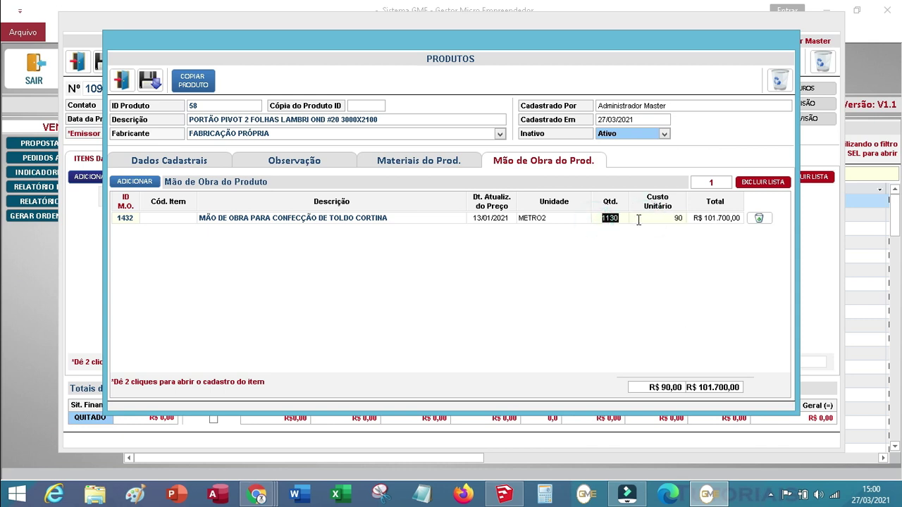
{"action": "type", "text": "1"}
{"action": "key", "text": "Tab"}
{"action": "double_click", "coordinate": [645, 218]}
{"action": "type", "text": "1"}
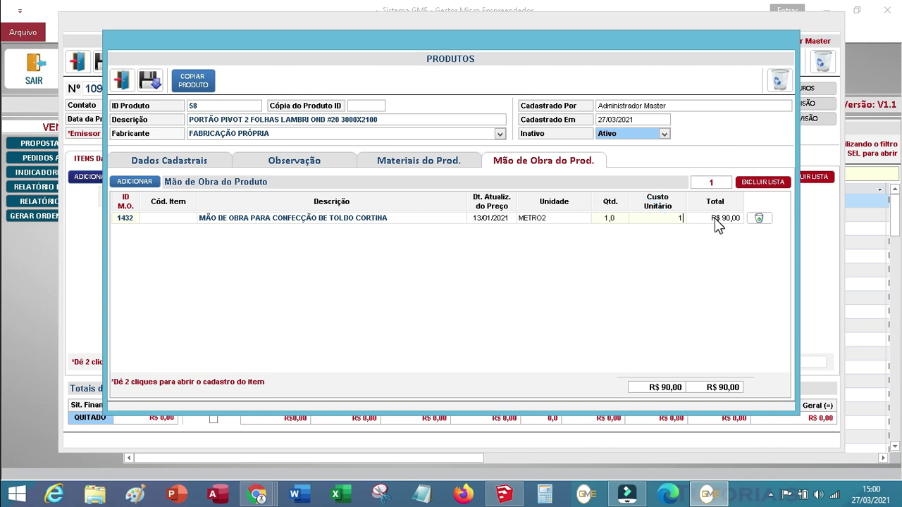
{"action": "type", "text": "130,00"}
{"action": "key", "text": "Tab"}
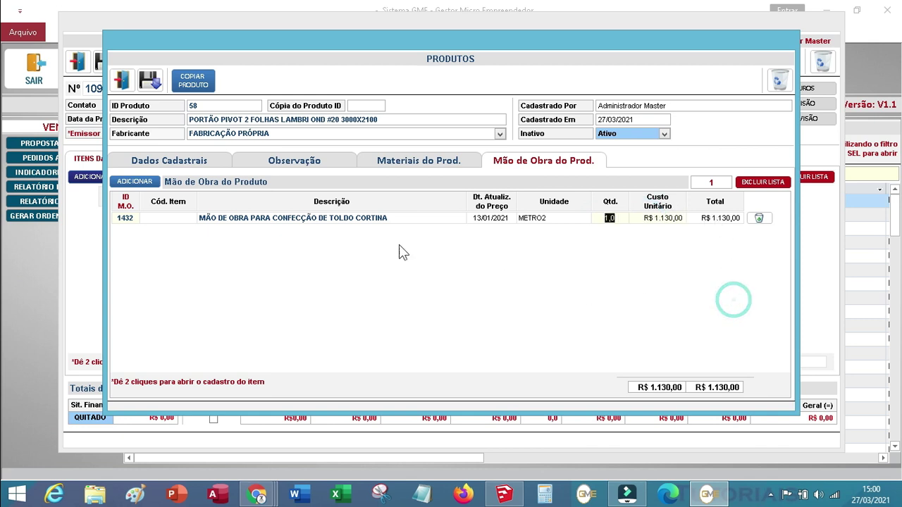
- Check the cost and unit value in the product's registration data, save the gate product and close its record
{"action": "left_click", "coordinate": [215, 160]}
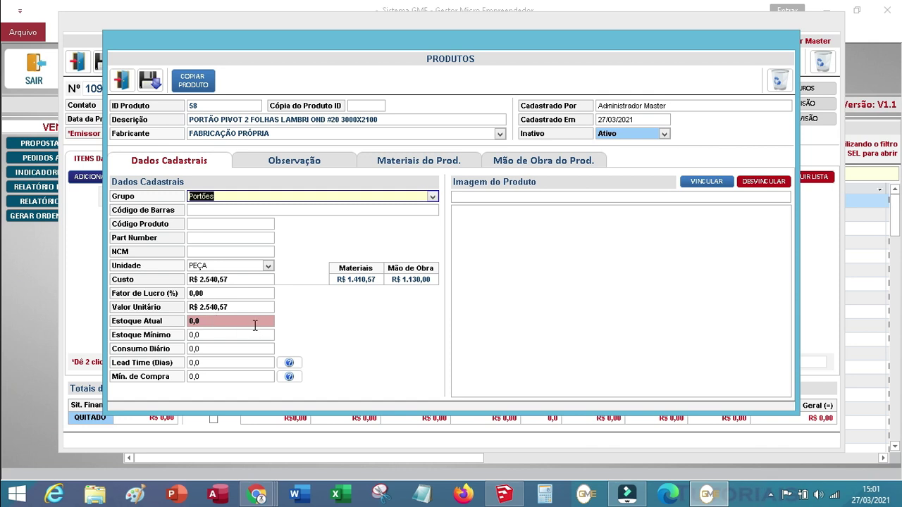
{"action": "left_click", "coordinate": [576, 282]}
{"action": "left_click", "coordinate": [154, 83]}
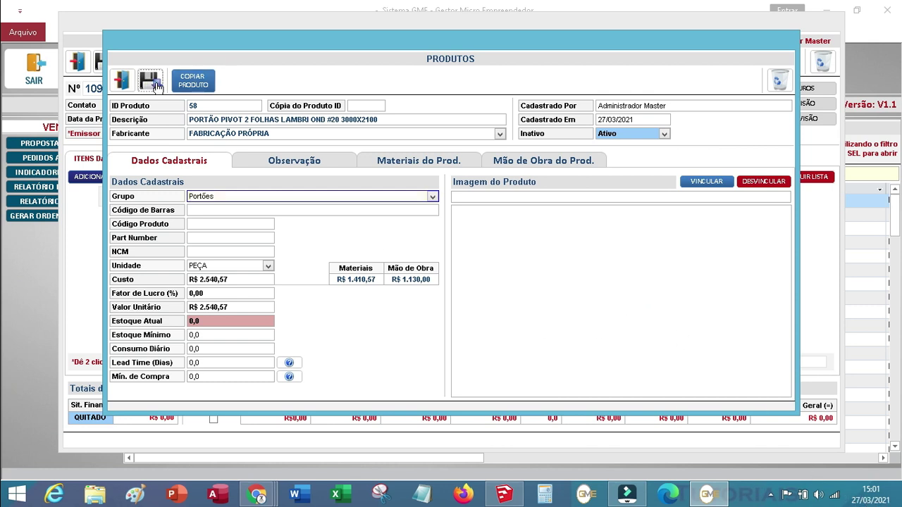
{"action": "left_click", "coordinate": [578, 240]}
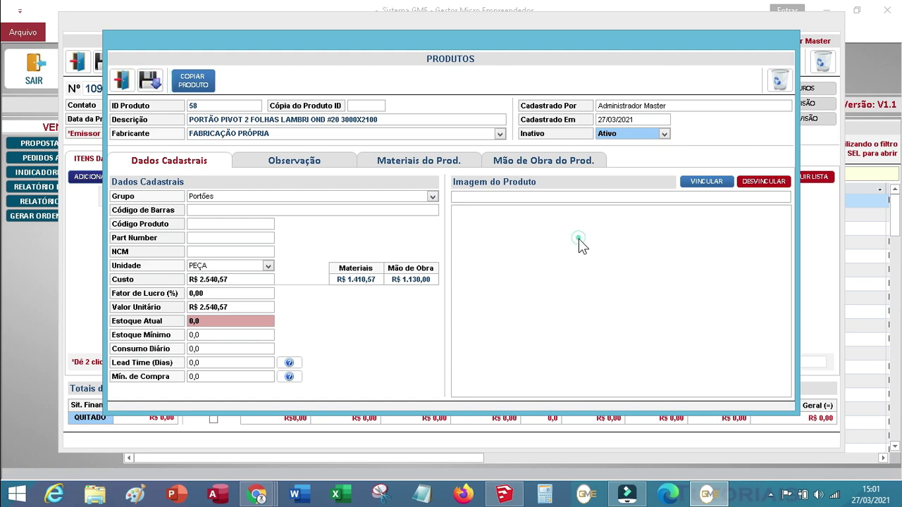
{"action": "left_click", "coordinate": [610, 284]}
{"action": "left_click", "coordinate": [121, 80]}
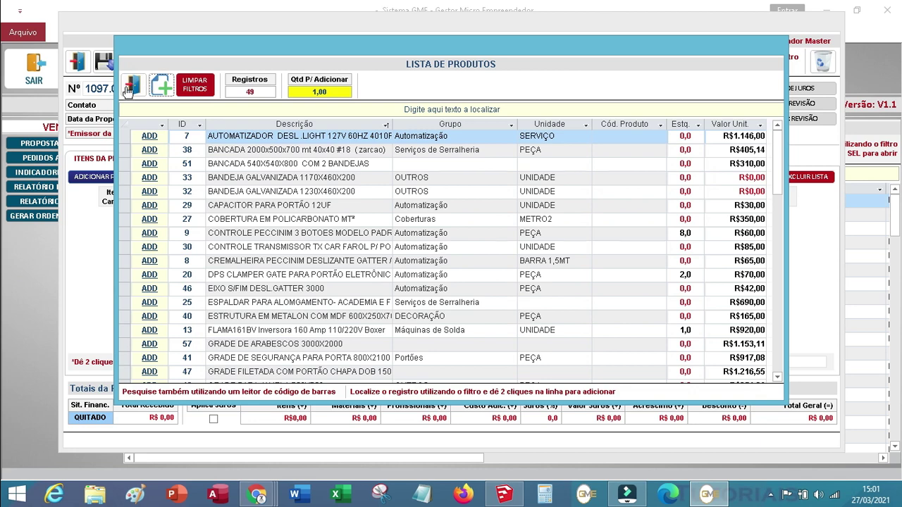
- Reload the product list and add product 58, PORTÃO PIVOT 2 FOLHAS LAMBRI OND #20 3000X2100, to the proposal's items
{"action": "left_click", "coordinate": [482, 109]}
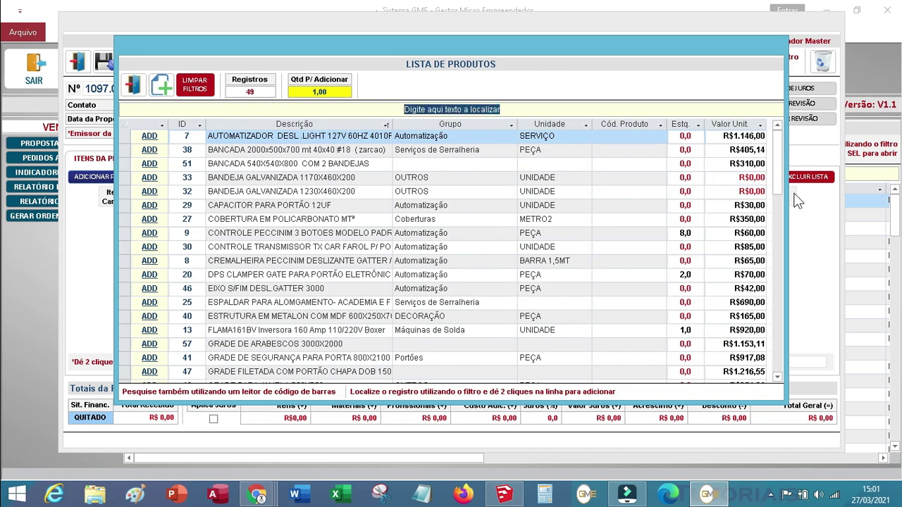
{"action": "left_click_drag", "start_coordinate": [780, 182], "coordinate": [779, 264]}
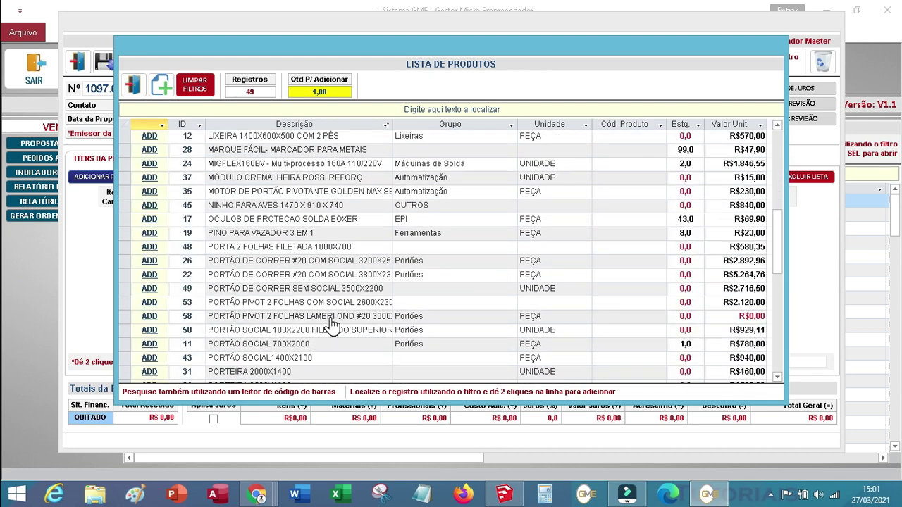
{"action": "left_click", "coordinate": [133, 83]}
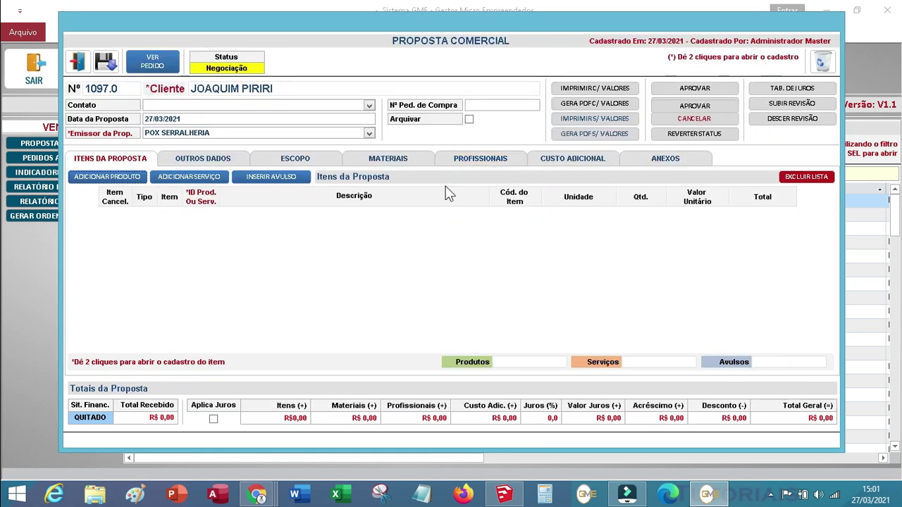
{"action": "left_click", "coordinate": [132, 178]}
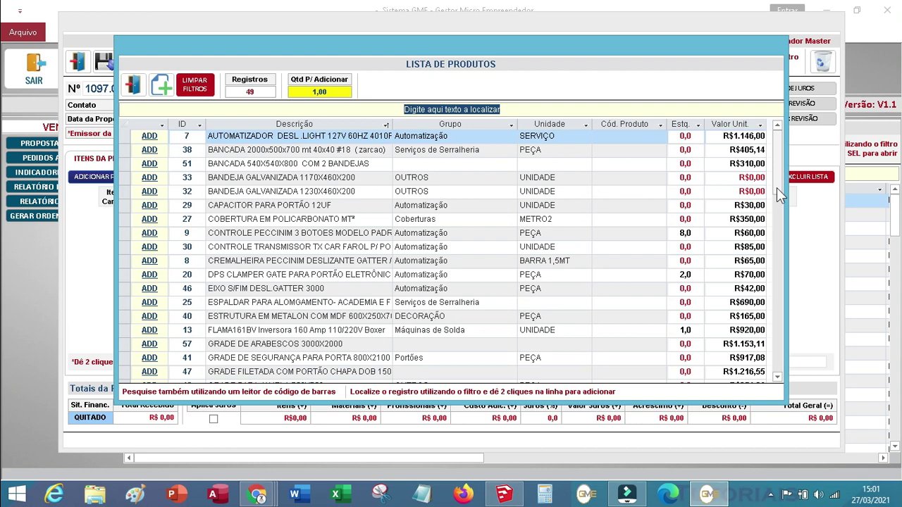
{"action": "left_click_drag", "start_coordinate": [777, 170], "coordinate": [781, 272]}
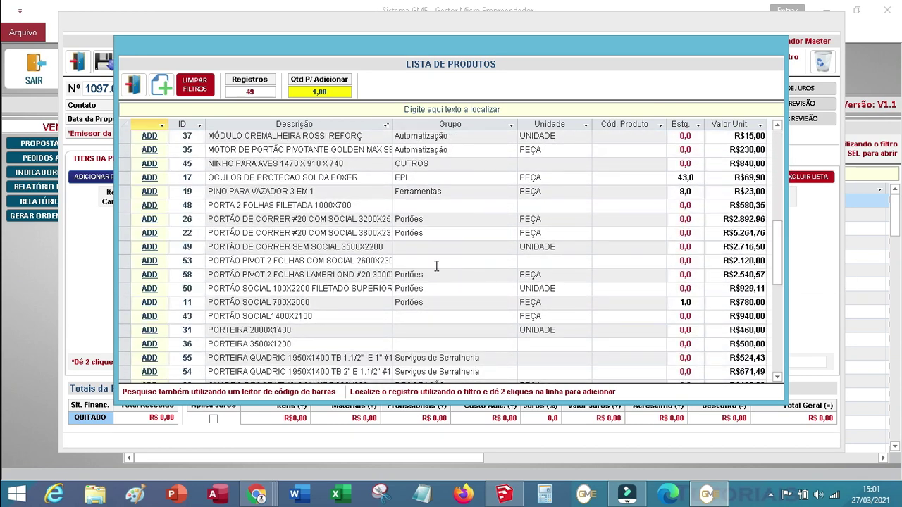
{"action": "double_click", "coordinate": [365, 275]}
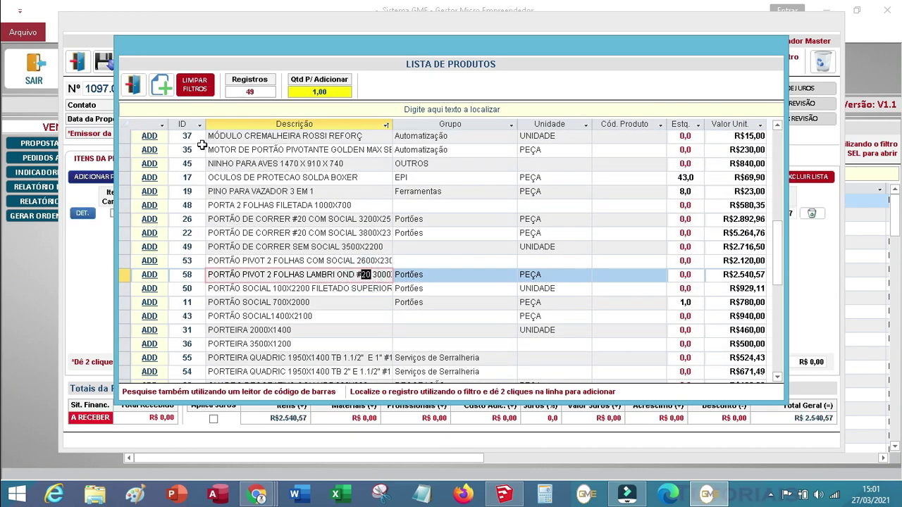
{"action": "left_click", "coordinate": [134, 86]}
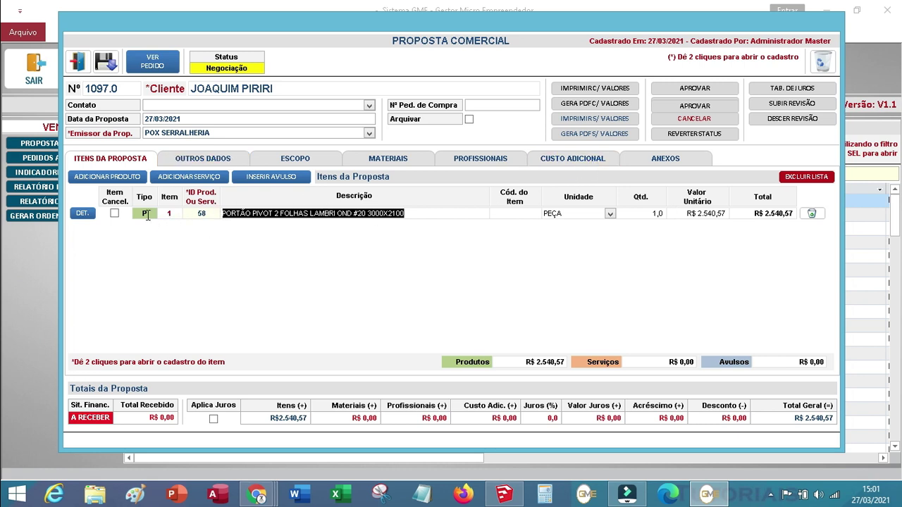
- Fill in a new additional cost for the proposal: FRETE, unit UNIDADE, quantity 1, unit value R$ 70,00
{"action": "left_click", "coordinate": [553, 160]}
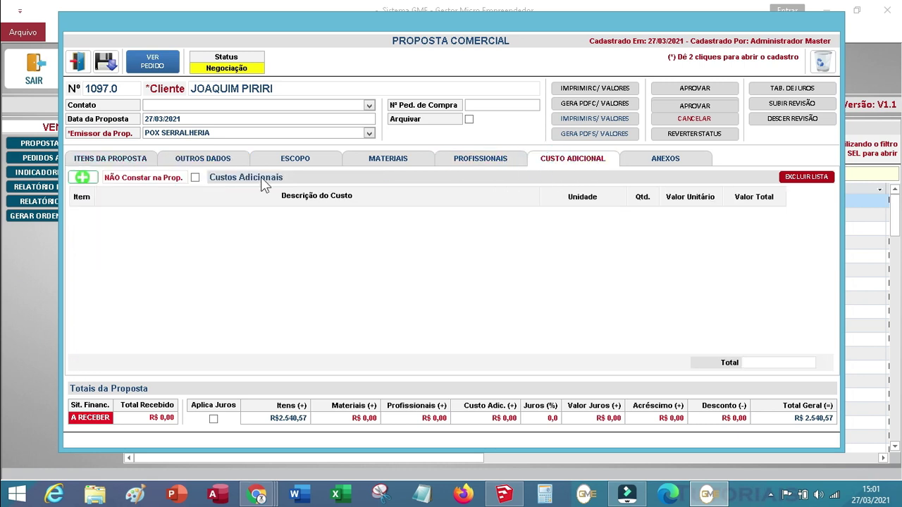
{"action": "left_click", "coordinate": [82, 178]}
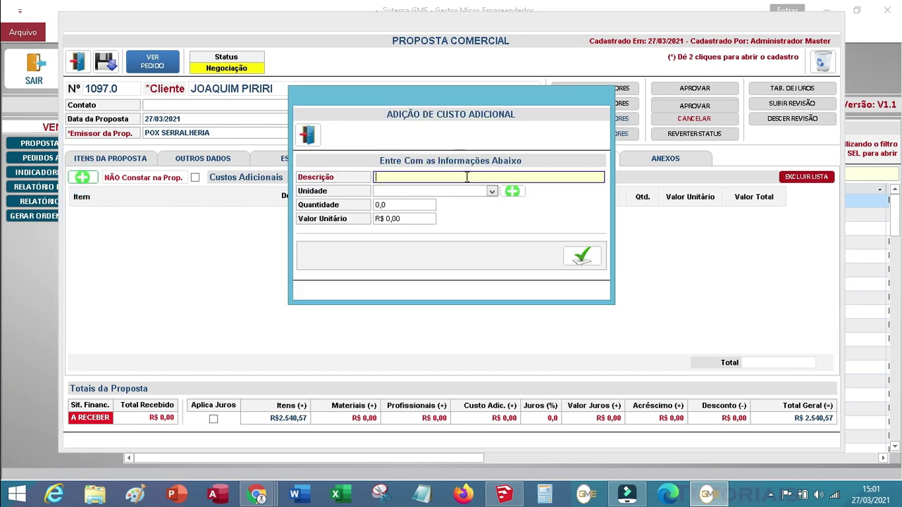
{"action": "type", "text": "FRETE"}
{"action": "key", "text": "Tab"}
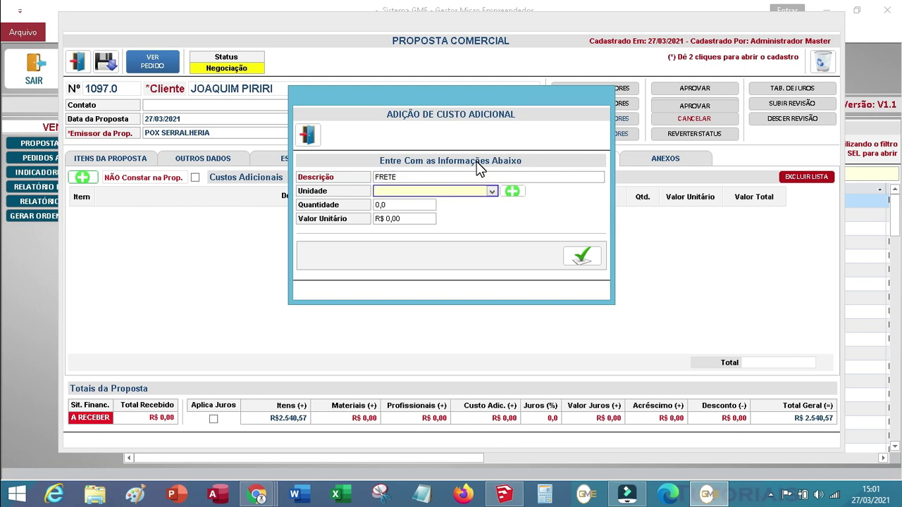
{"action": "type", "text": "UNIDADE"}
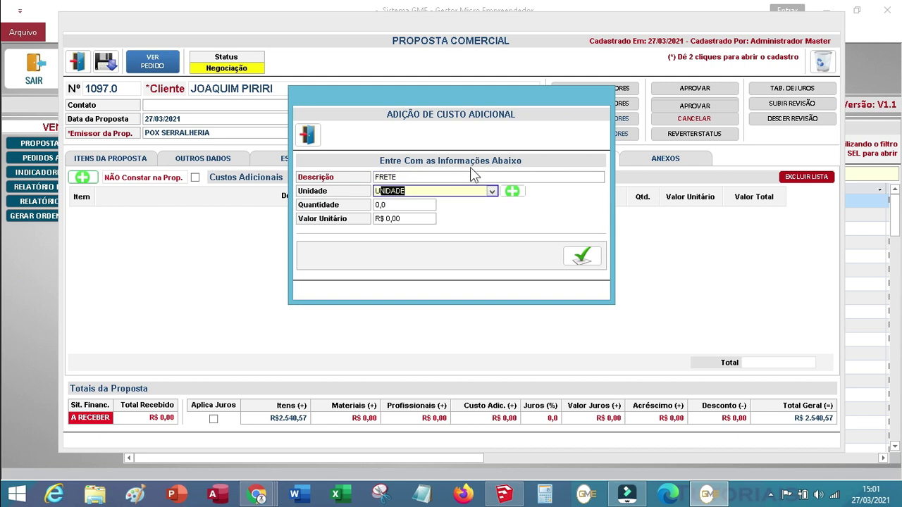
{"action": "left_click", "coordinate": [416, 206]}
{"action": "type", "text": "1"}
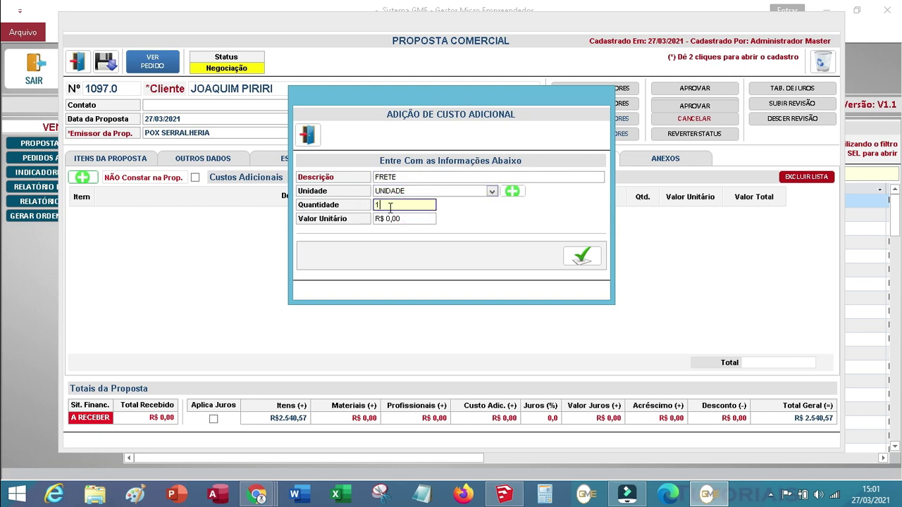
{"action": "left_click", "coordinate": [416, 219]}
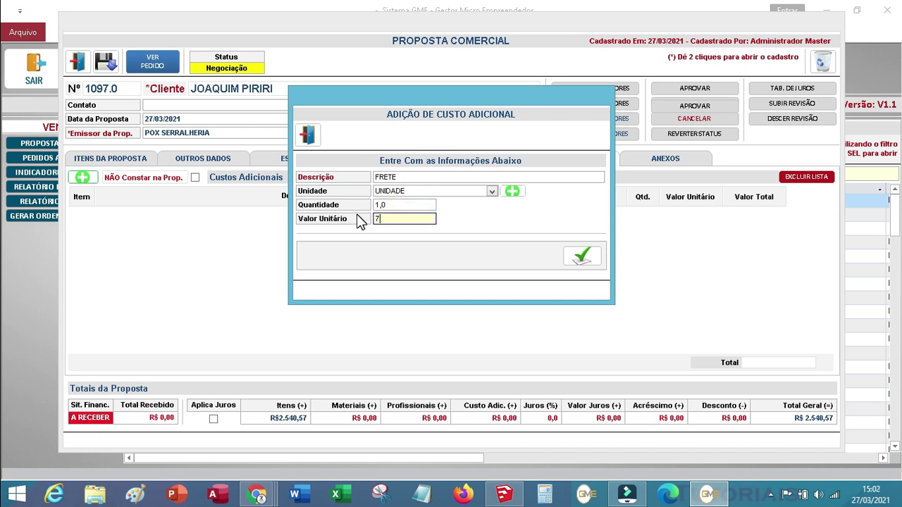
{"action": "type", "text": "70,00"}
{"action": "key", "text": "Tab"}
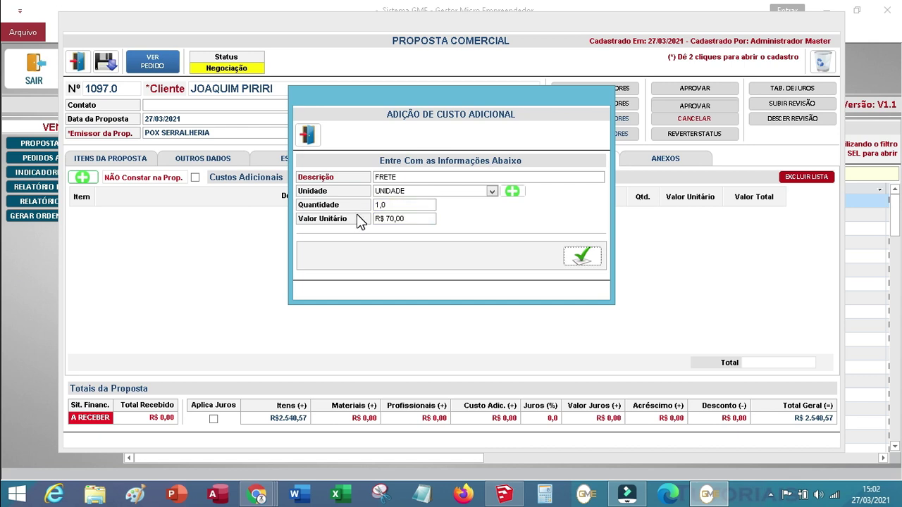
- Confirm the FRETE entry into the proposal's additional costs and close the entry form
{"action": "left_click", "coordinate": [575, 257]}
{"action": "left_click", "coordinate": [451, 296]}
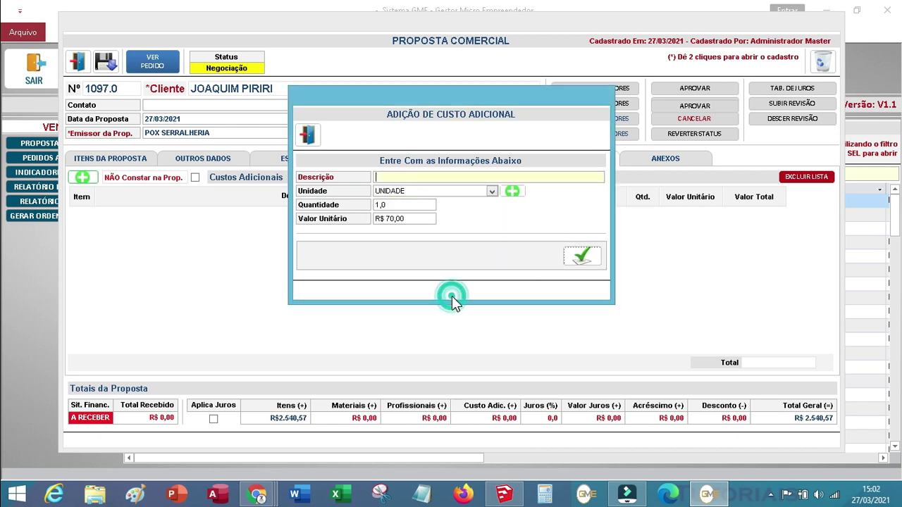
{"action": "left_click", "coordinate": [580, 258]}
{"action": "left_click", "coordinate": [497, 291]}
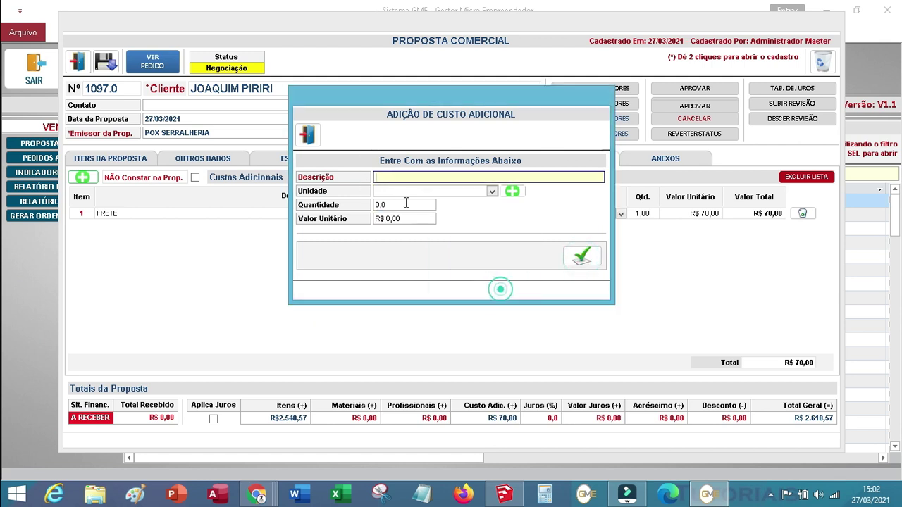
{"action": "left_click", "coordinate": [307, 135]}
{"action": "left_click", "coordinate": [374, 302]}
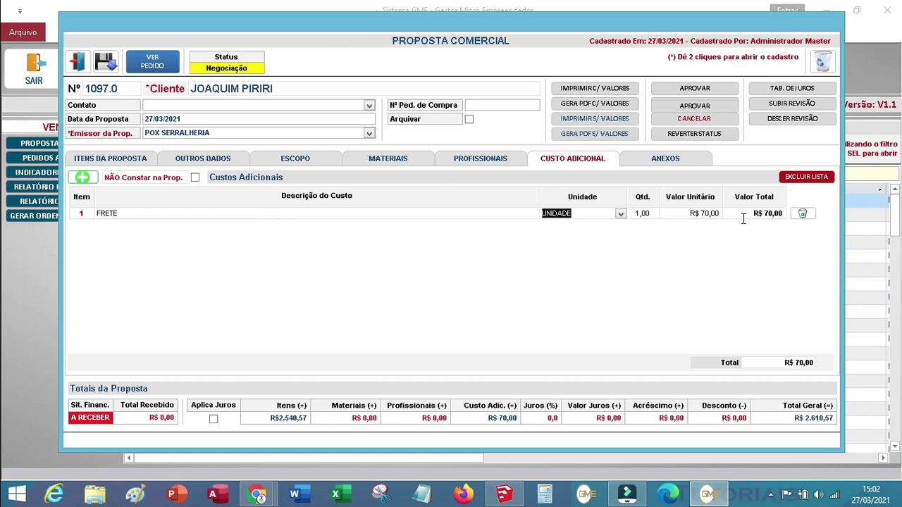
{"action": "left_click", "coordinate": [678, 164]}
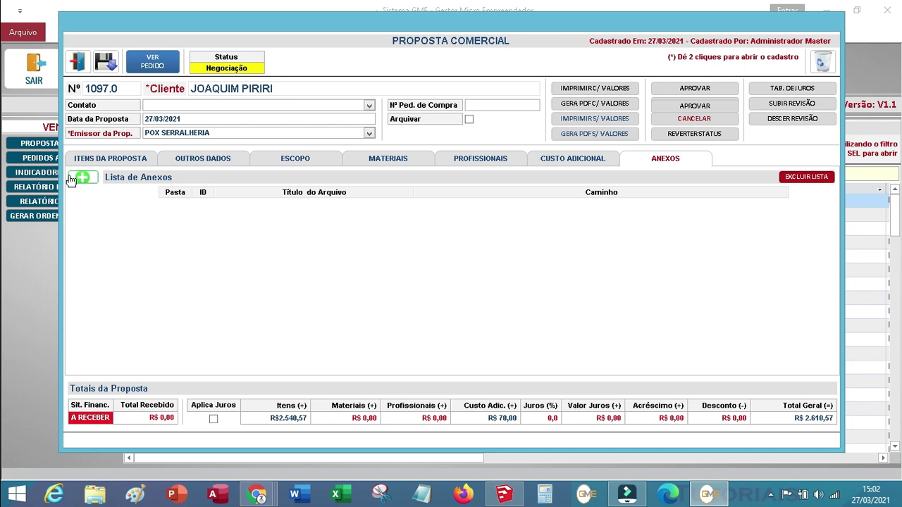
{"action": "left_click", "coordinate": [499, 159]}
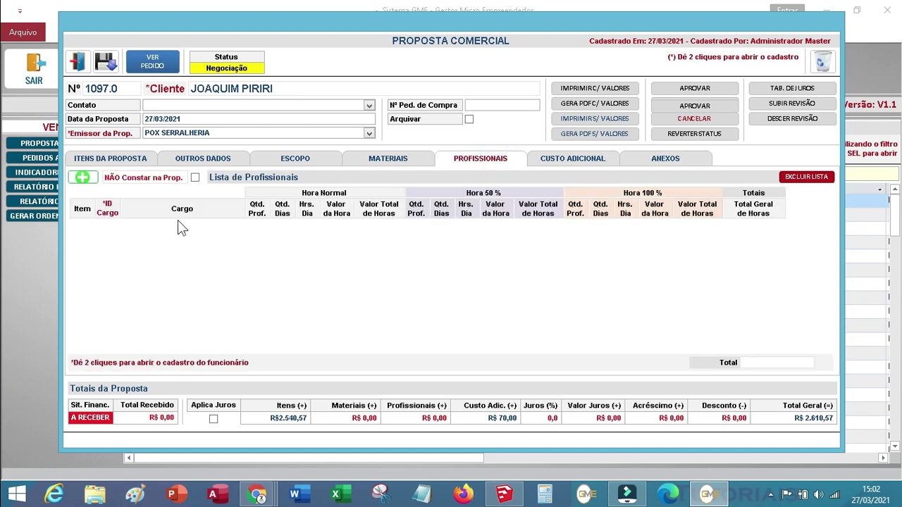
{"action": "left_click", "coordinate": [388, 161]}
{"action": "left_click", "coordinate": [310, 161]}
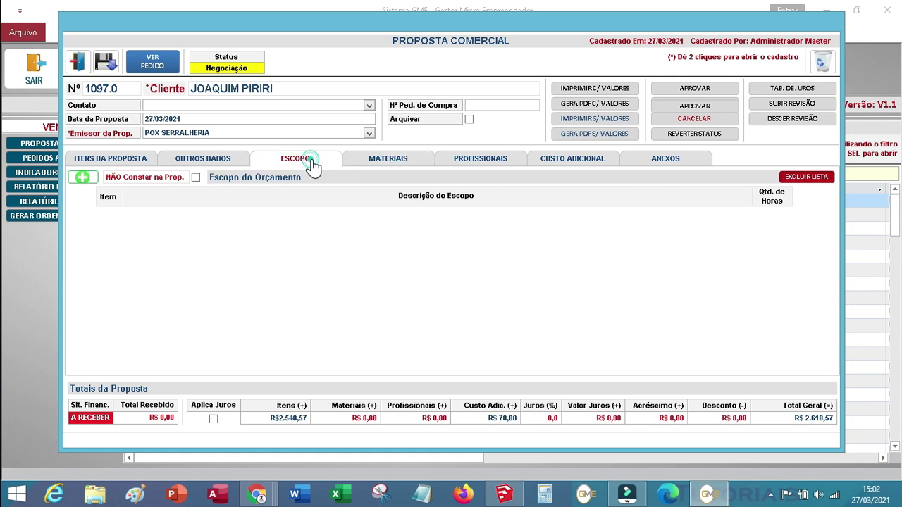
{"action": "left_click", "coordinate": [294, 243]}
- Enter the proposal's observation lines: SERÁ ENTREGUW NO ZARCÃO, FRETE INCLUSO, CHAVES CONVENCIONAIS, CHAPA 20, ENTREGUE SEM INSTALÇÃO
{"action": "left_click", "coordinate": [203, 159]}
{"action": "left_click", "coordinate": [495, 229]}
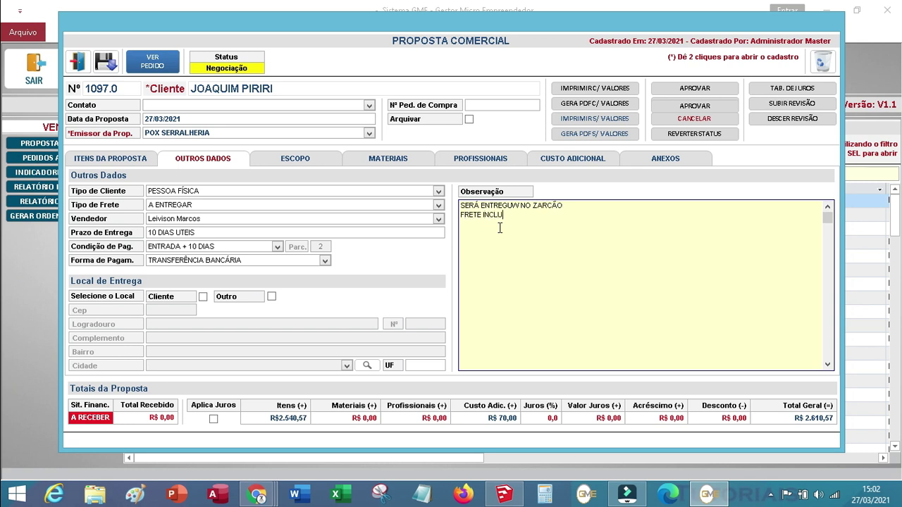
{"action": "type", "text": "SIO"}
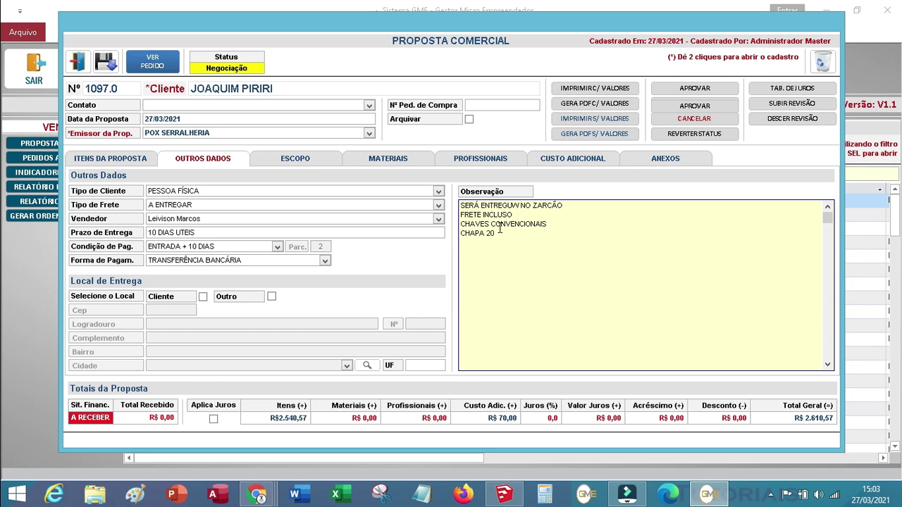
{"action": "type", "text": "ENTREGUE SEM INSTALÇÃO"}
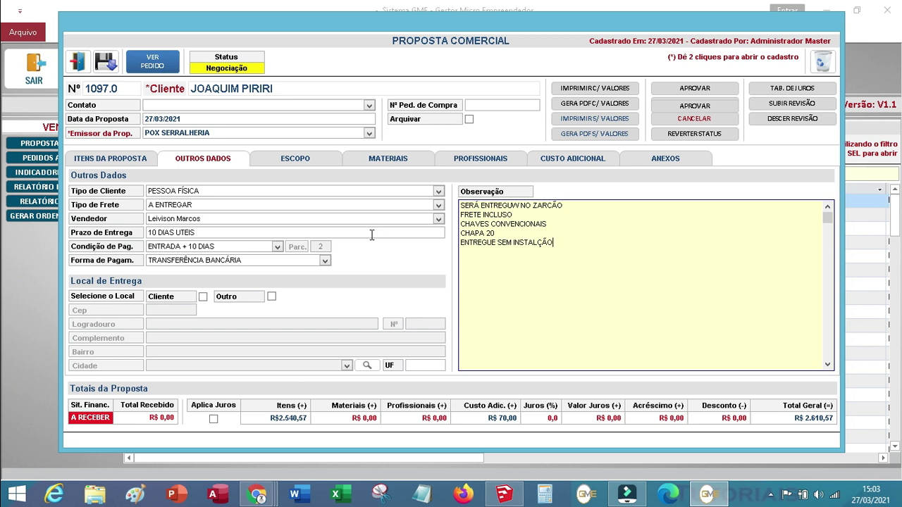
{"action": "scroll", "coordinate": [473, 275], "scroll_direction": "down", "scroll_amount": 1}
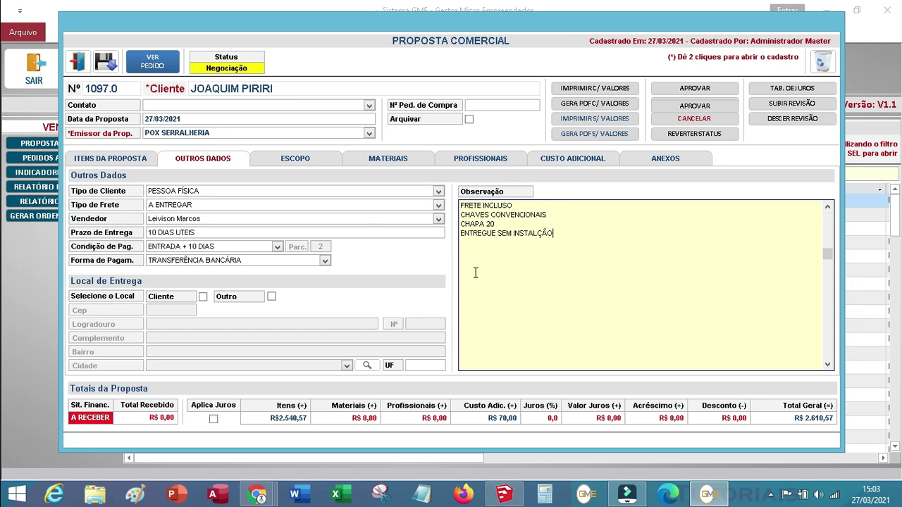
- Generate the proposal's PDF with values and open the file for proposal 1097.0 to review its contents
{"action": "left_click", "coordinate": [584, 107]}
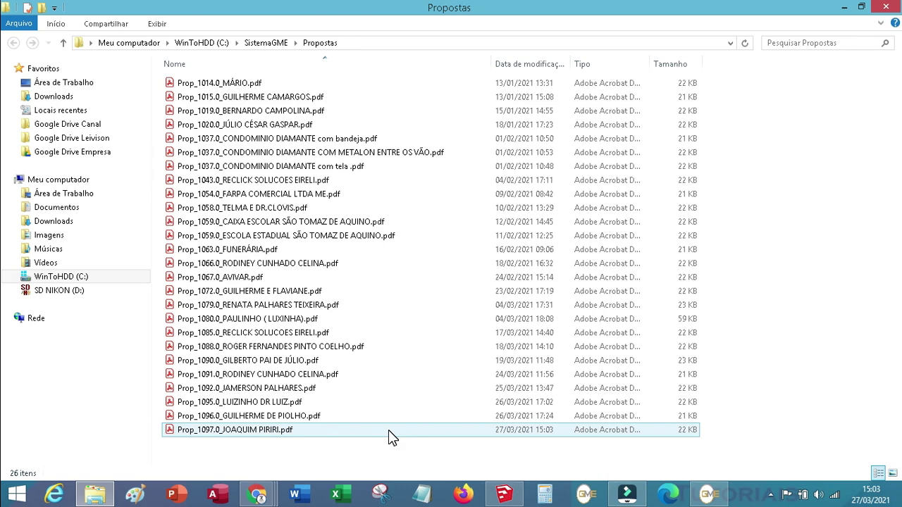
{"action": "left_click", "coordinate": [350, 436]}
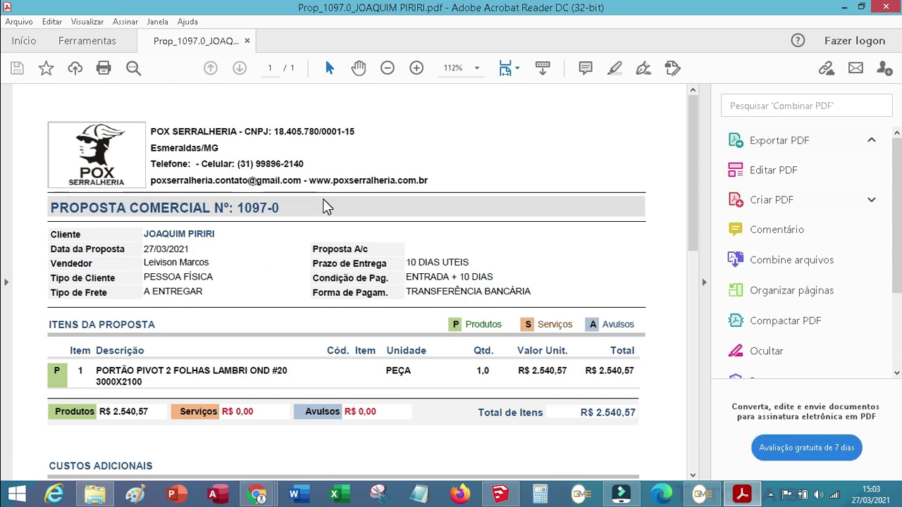
{"action": "scroll", "coordinate": [322, 201], "scroll_direction": "down", "scroll_amount": 1}
{"action": "scroll", "coordinate": [322, 200], "scroll_direction": "down", "scroll_amount": 1}
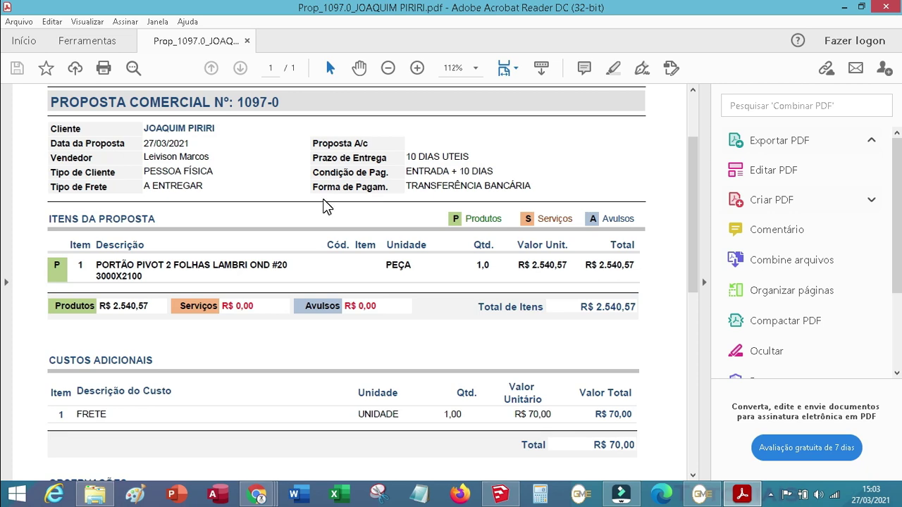
{"action": "scroll", "coordinate": [325, 205], "scroll_direction": "down", "scroll_amount": 1}
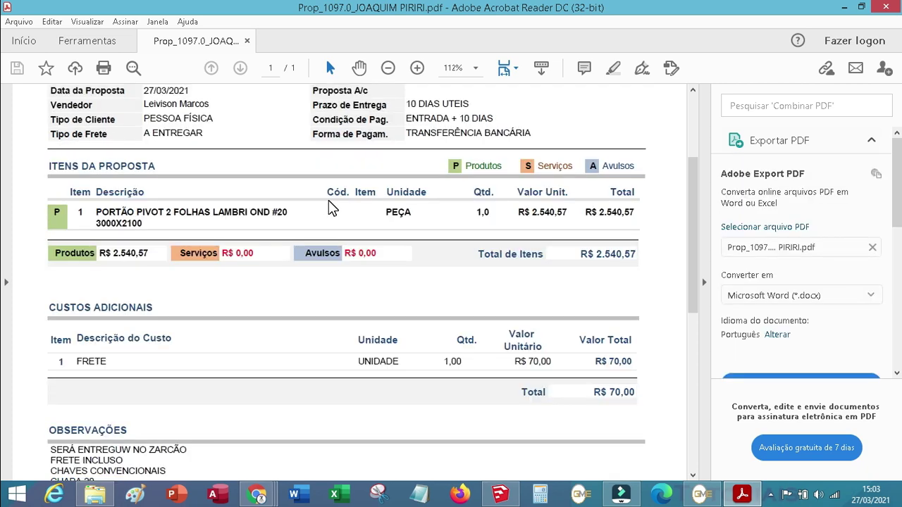
- Review the proposal PDF's items, additional costs, observations and totals, and close the Acrobat Reader window
{"action": "scroll", "coordinate": [331, 205], "scroll_direction": "down", "scroll_amount": 1}
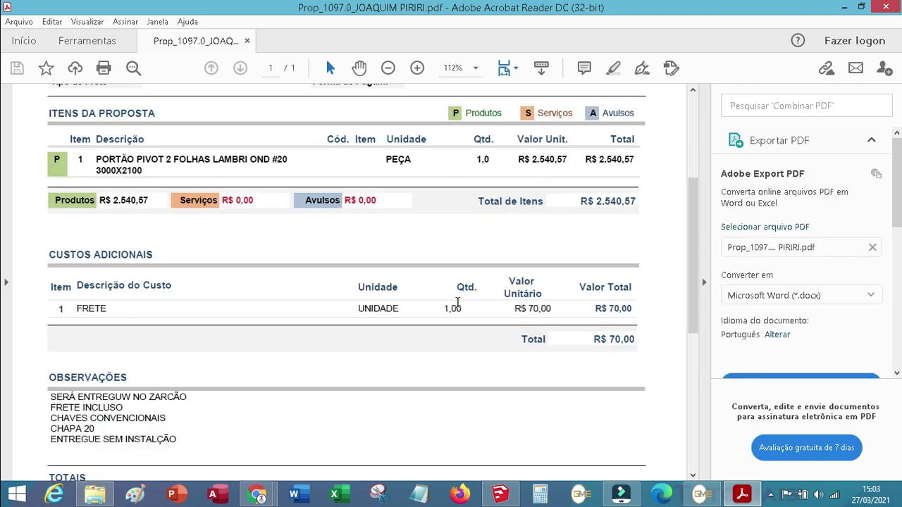
{"action": "scroll", "coordinate": [273, 296], "scroll_direction": "down", "scroll_amount": 2}
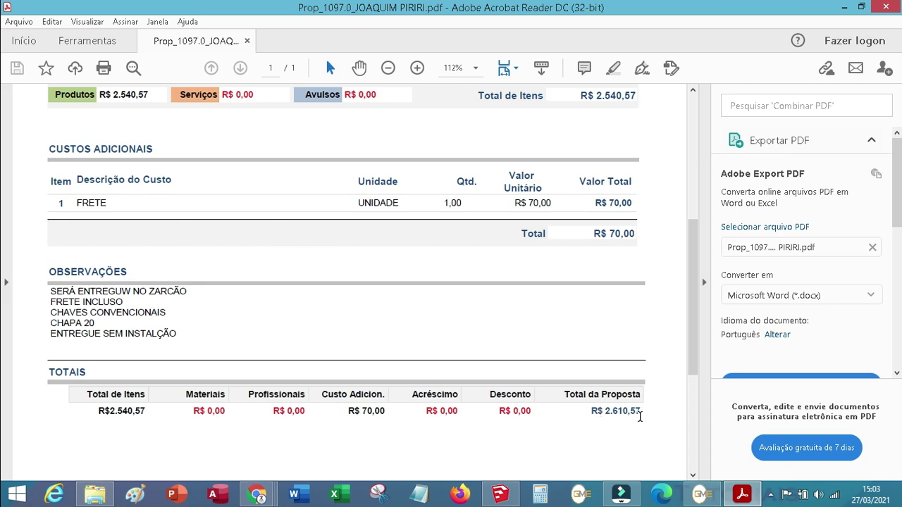
{"action": "scroll", "coordinate": [640, 417], "scroll_direction": "up", "scroll_amount": 5}
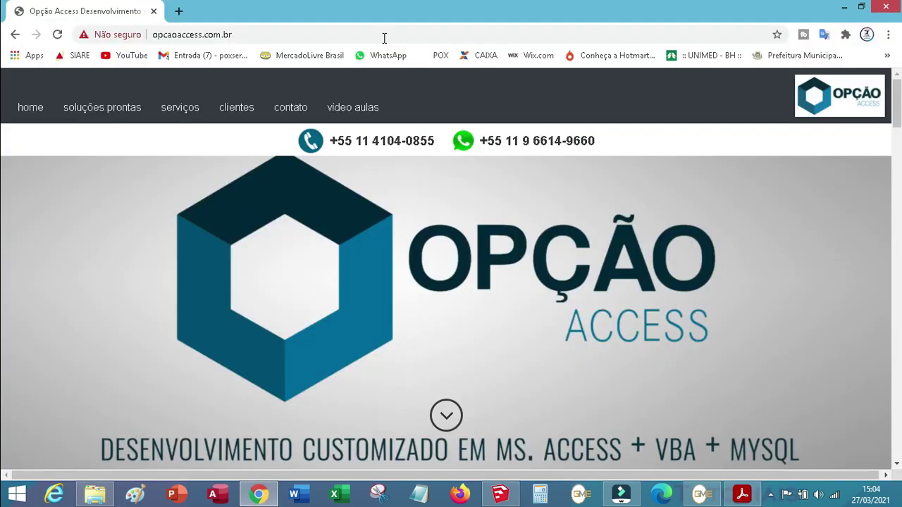
{"action": "right_click", "coordinate": [753, 499]}
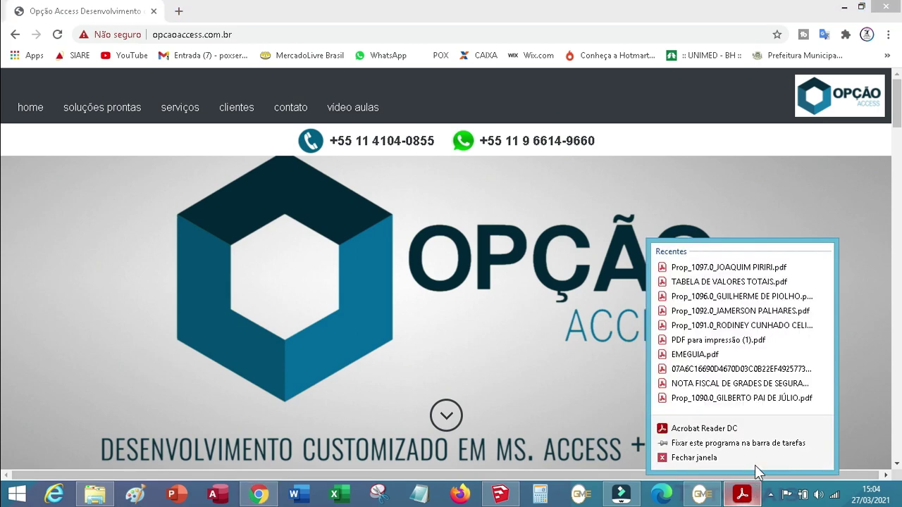
{"action": "left_click", "coordinate": [757, 460]}
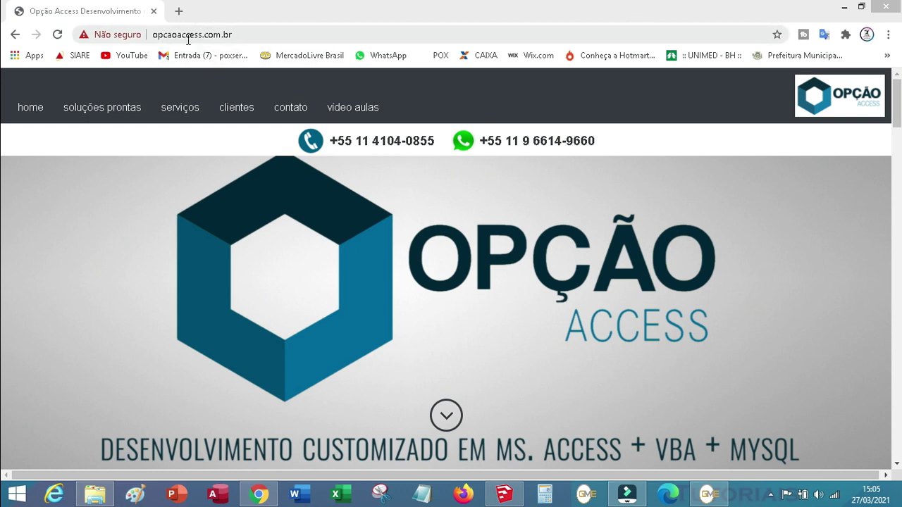
- Open the Gestor Micro Empreendedor page among the Opção Access website's ready-made solutions and bring up its 7-day trial download page
{"action": "left_click", "coordinate": [130, 117]}
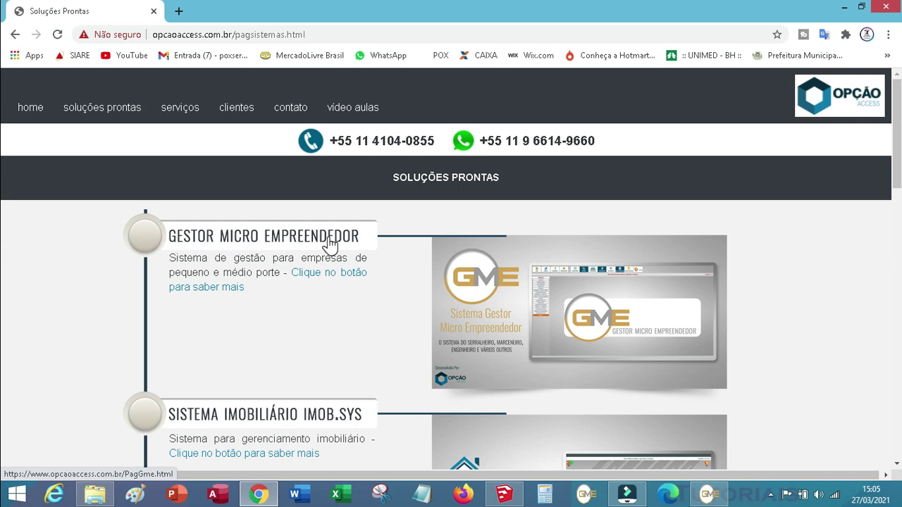
{"action": "left_click", "coordinate": [276, 267]}
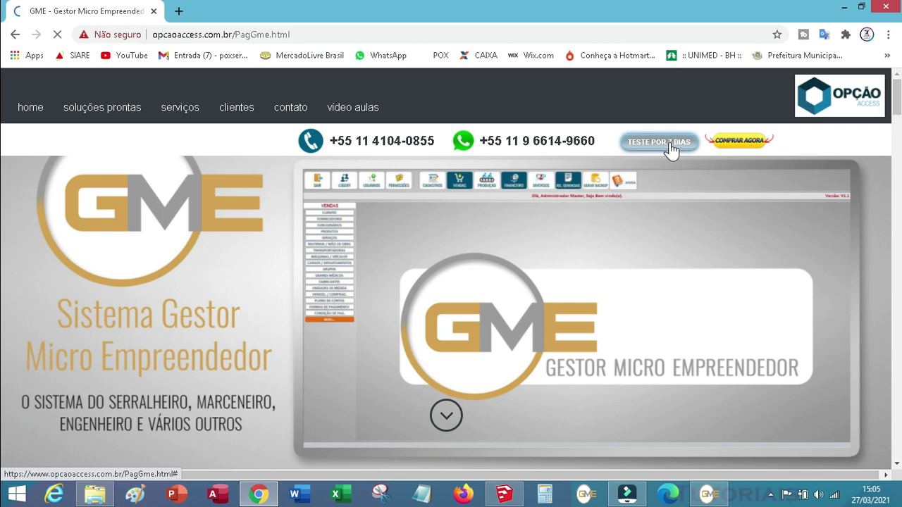
{"action": "left_click", "coordinate": [671, 150]}
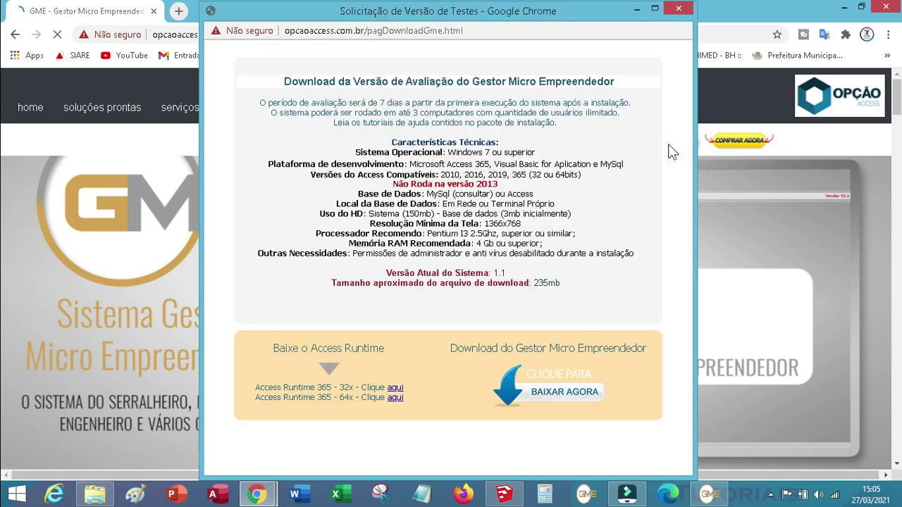